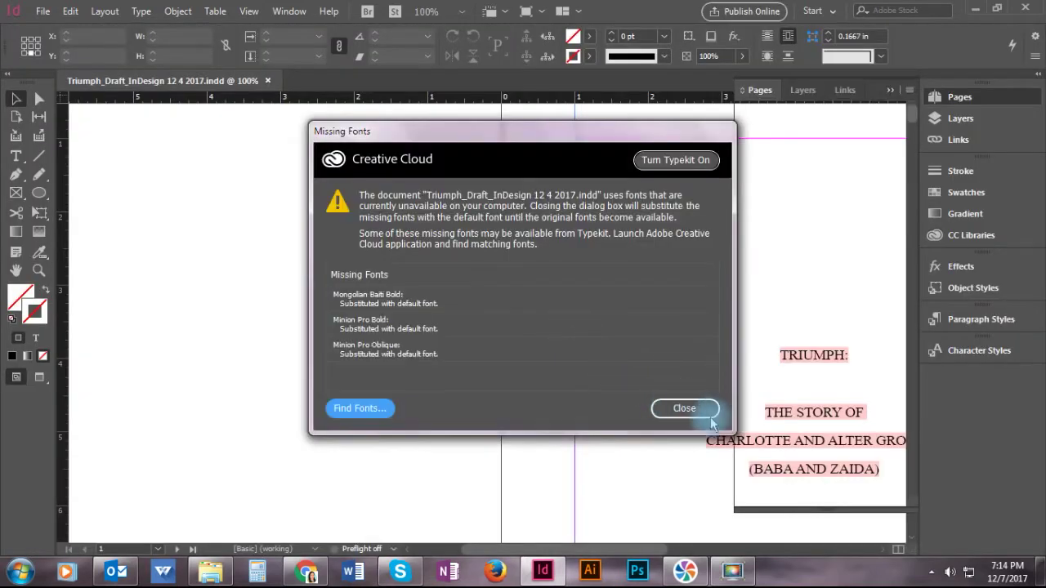
Step: Dismiss the missing fonts warning and open the A-Master page at 50% zoom
left_click(696, 409)
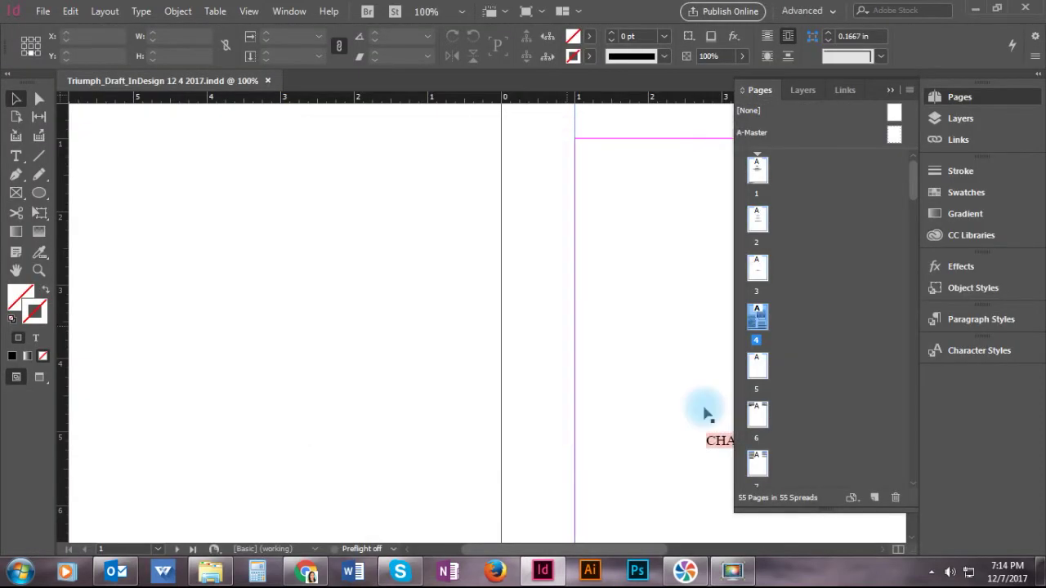
key("ctrl+minus")
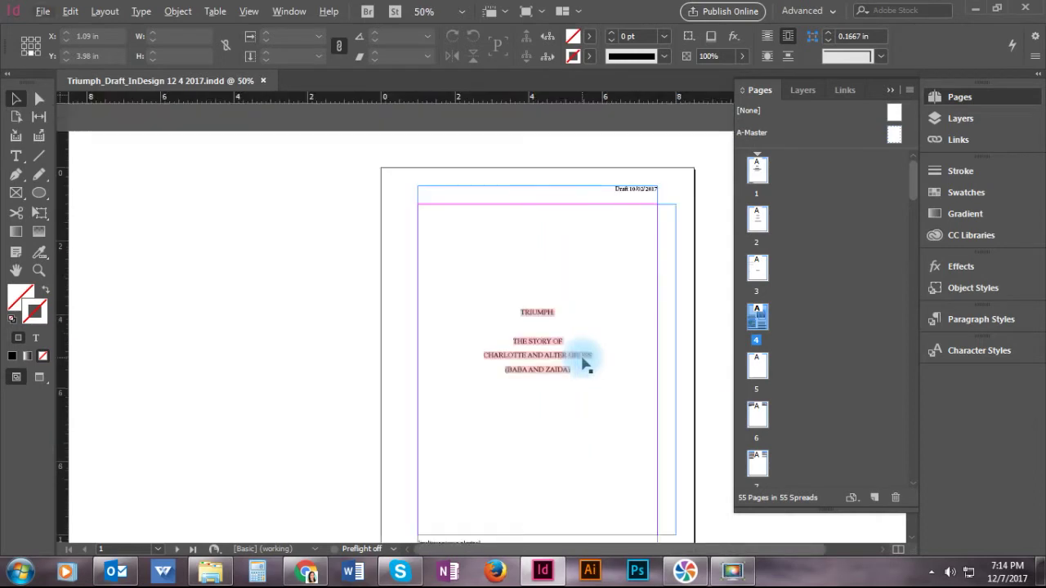
double_click(893, 135)
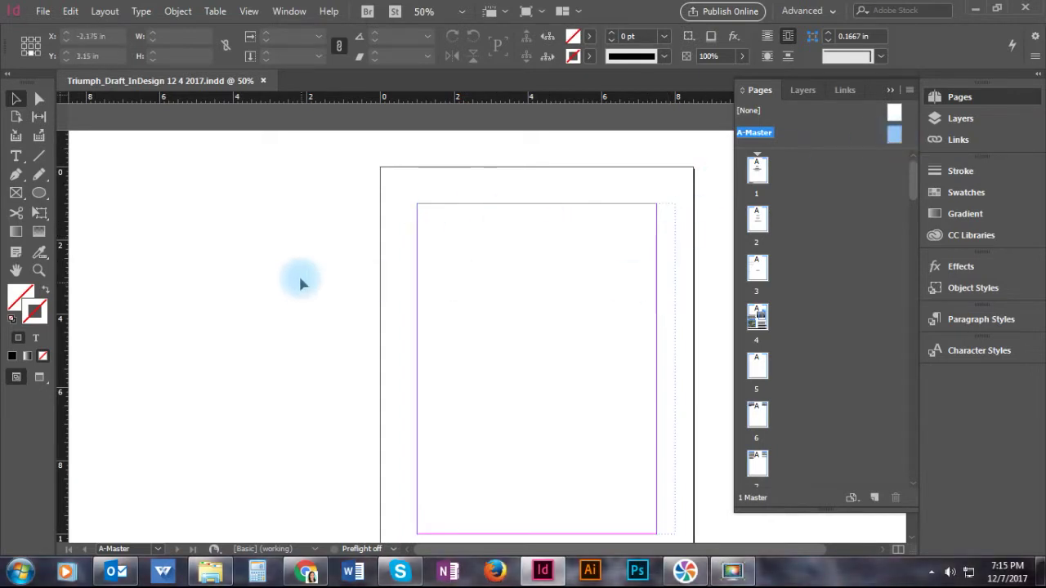
Step: Narrow the A-Master text frame to 6.5 in wide so its right edge meets the page's right margin guide
scroll(300, 283, "down", 2)
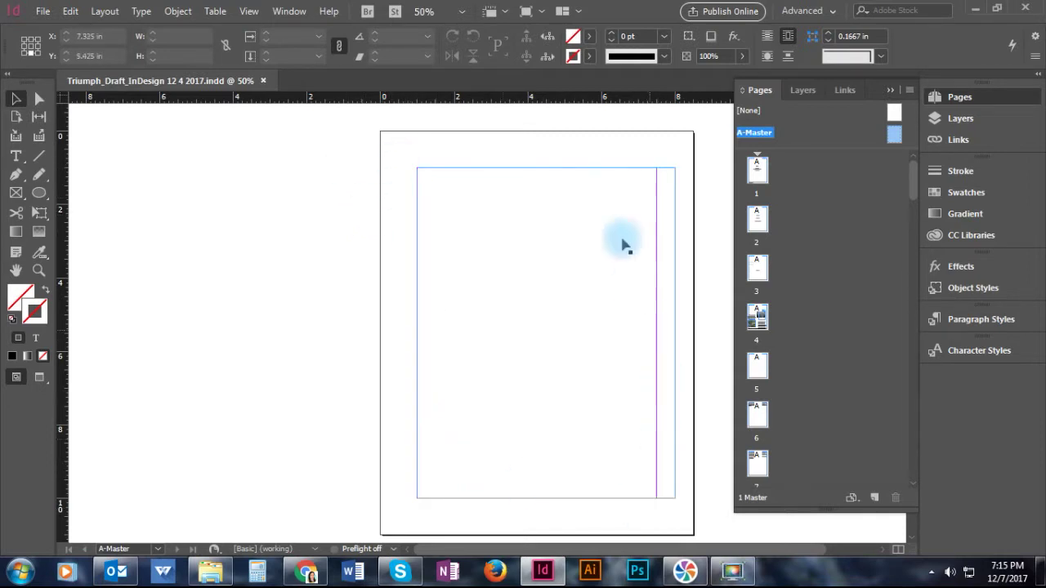
left_click(674, 328)
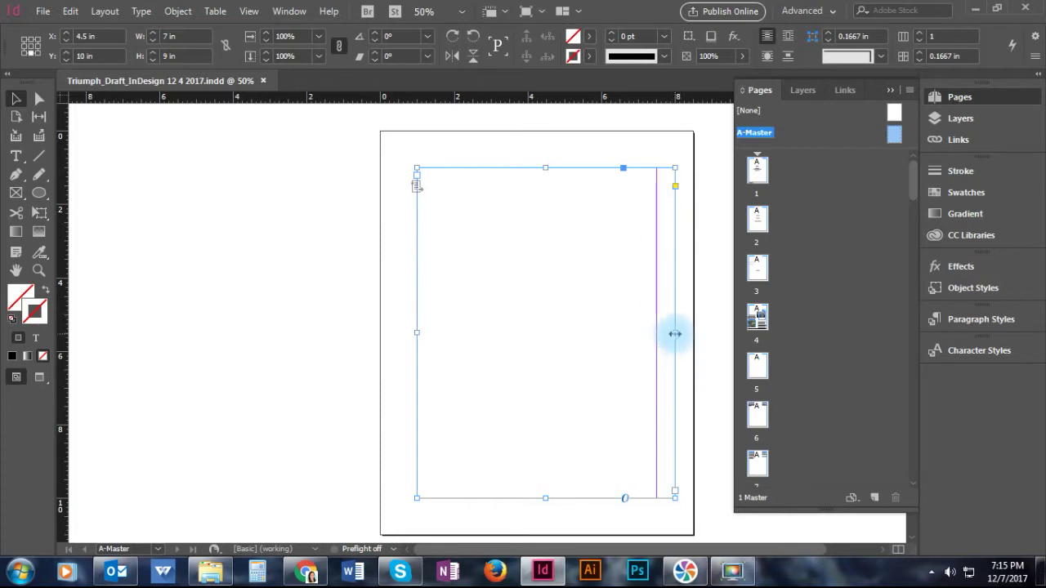
left_click_drag(674, 333, 660, 336)
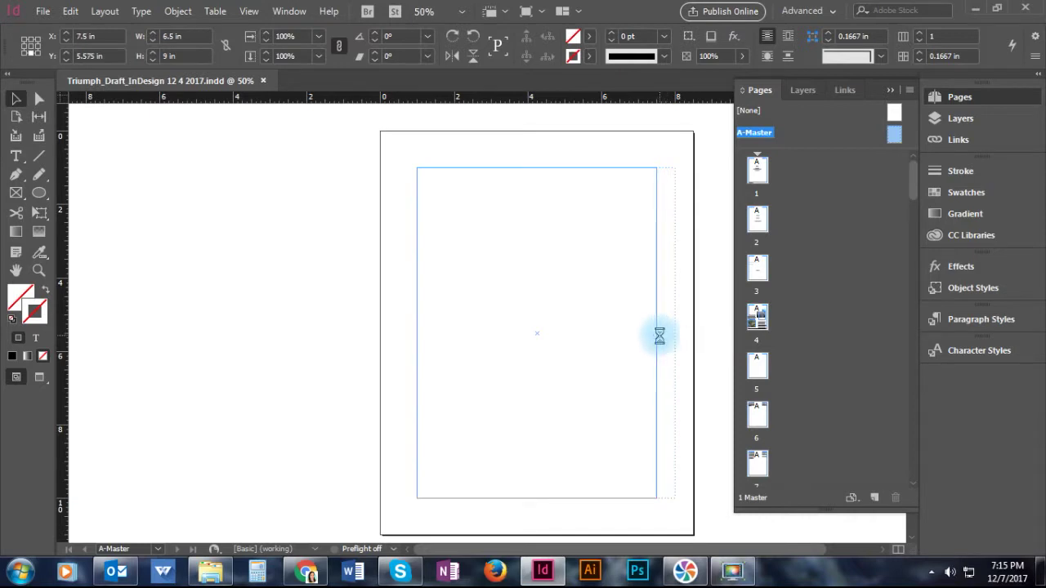
left_click(661, 229)
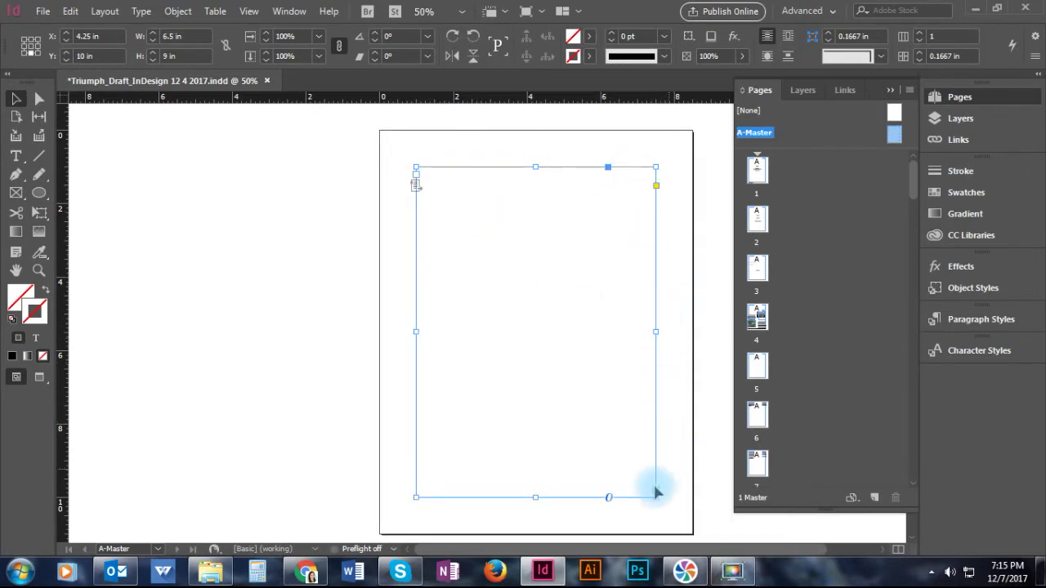
left_click(678, 237)
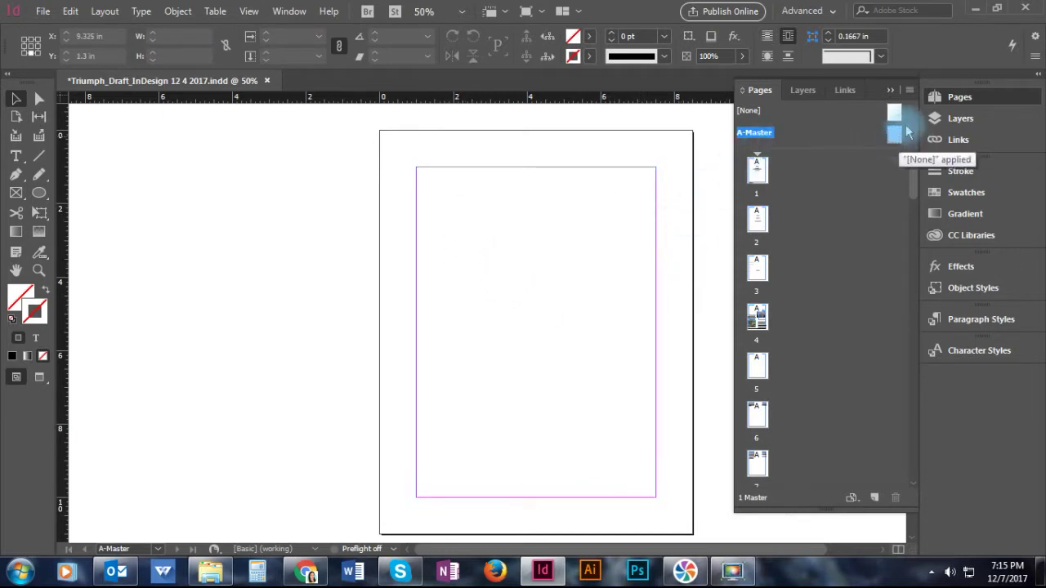
Step: Review the A-Master page once more, and open page 1 of the document
left_click(951, 98)
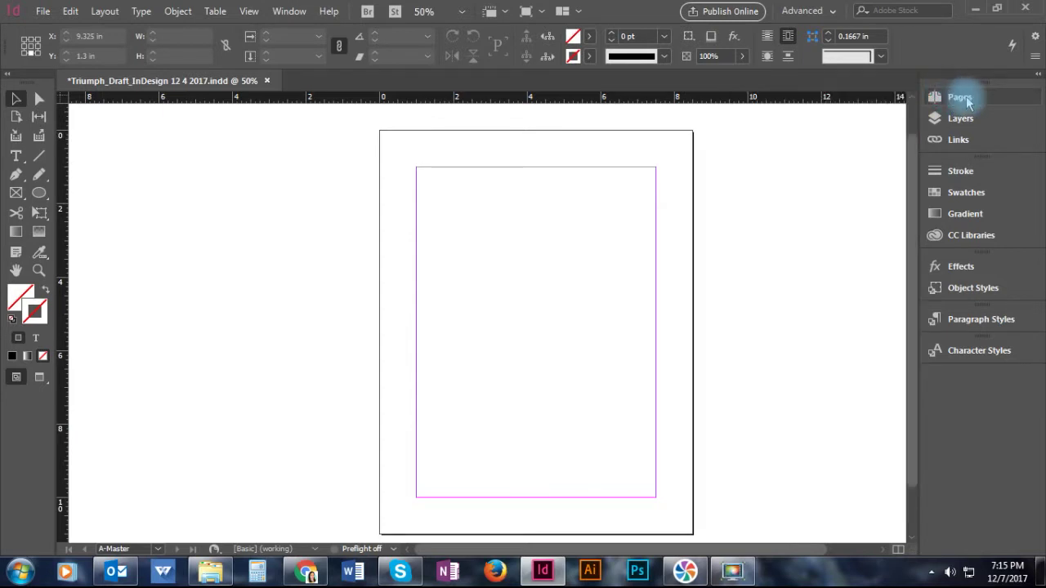
left_click(953, 98)
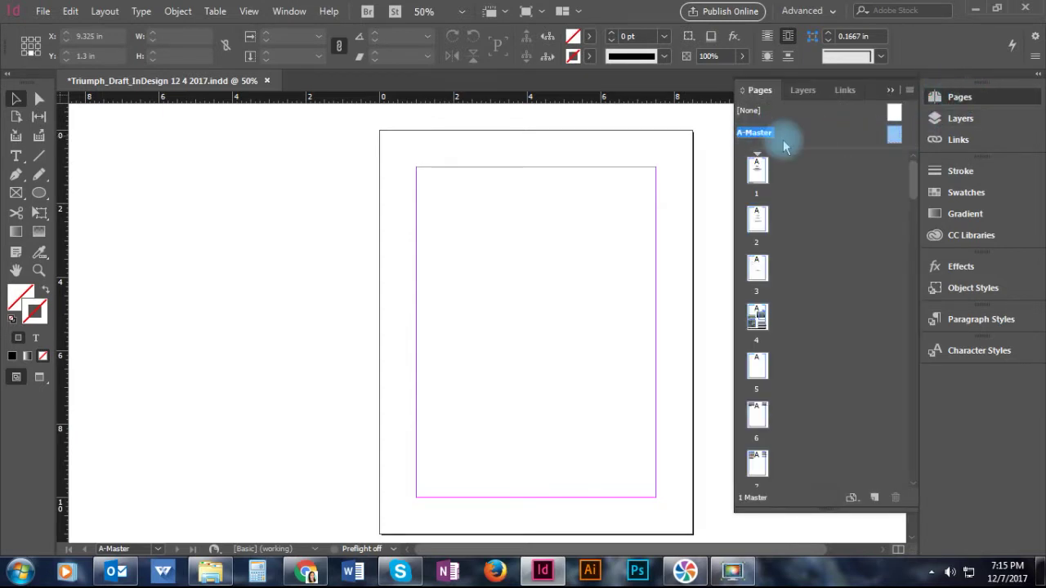
double_click(895, 136)
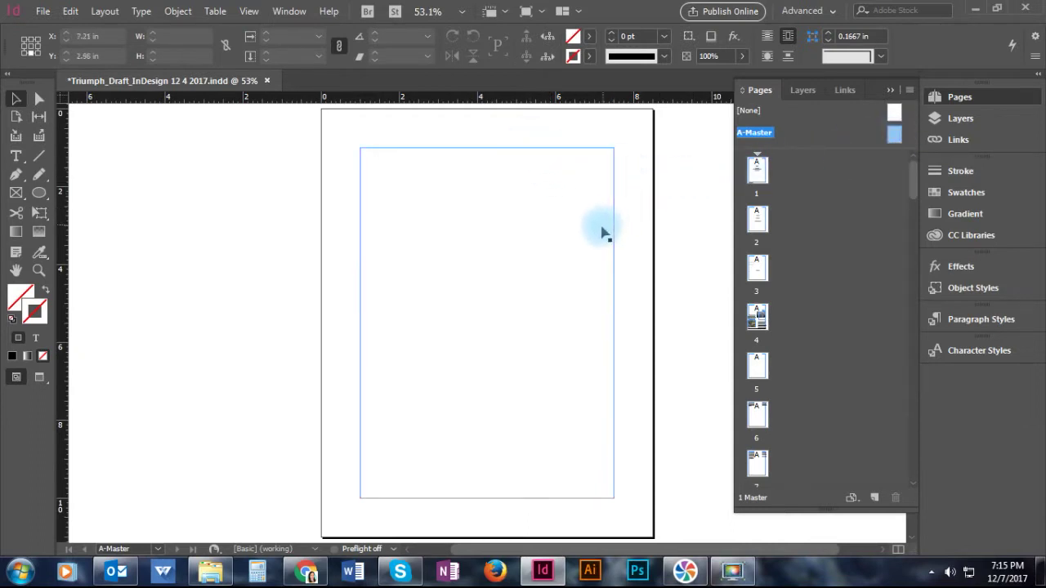
left_click(758, 176)
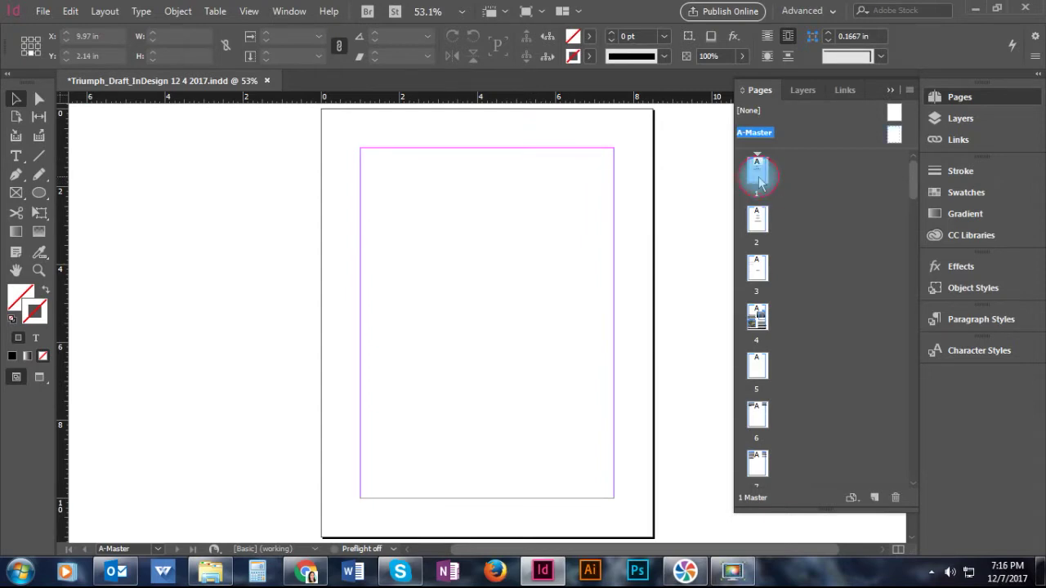
double_click(758, 180)
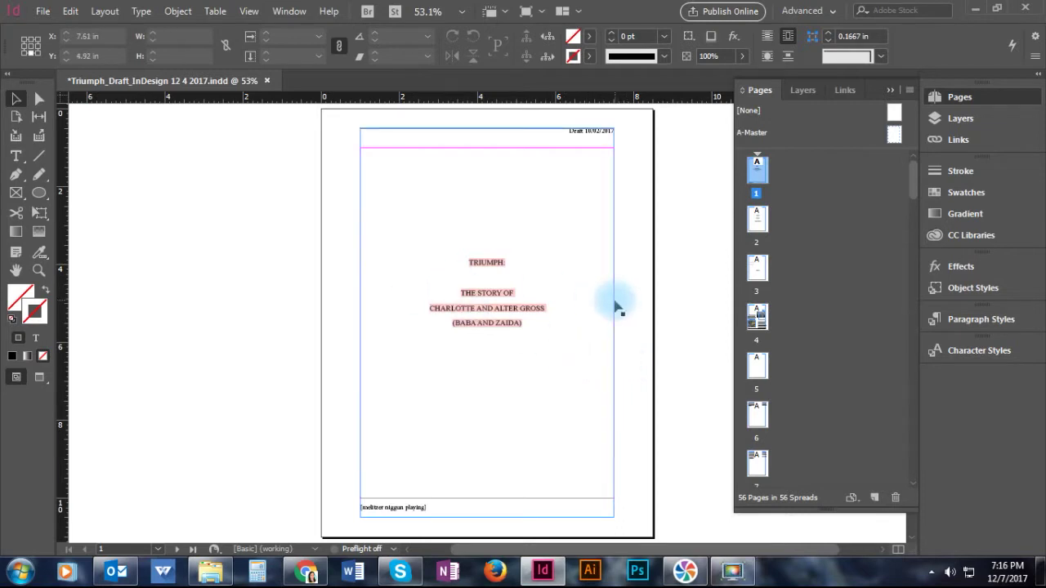
Step: Resize page 1's text frame to the top and bottom margin guides, making it 9 in high
left_click(614, 247)
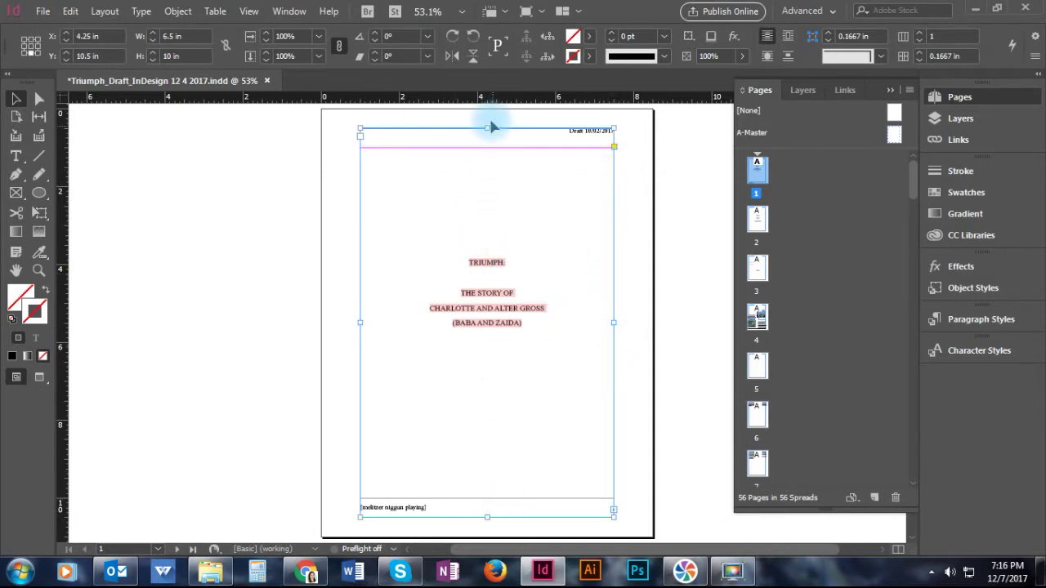
scroll(487, 127, "up", 1)
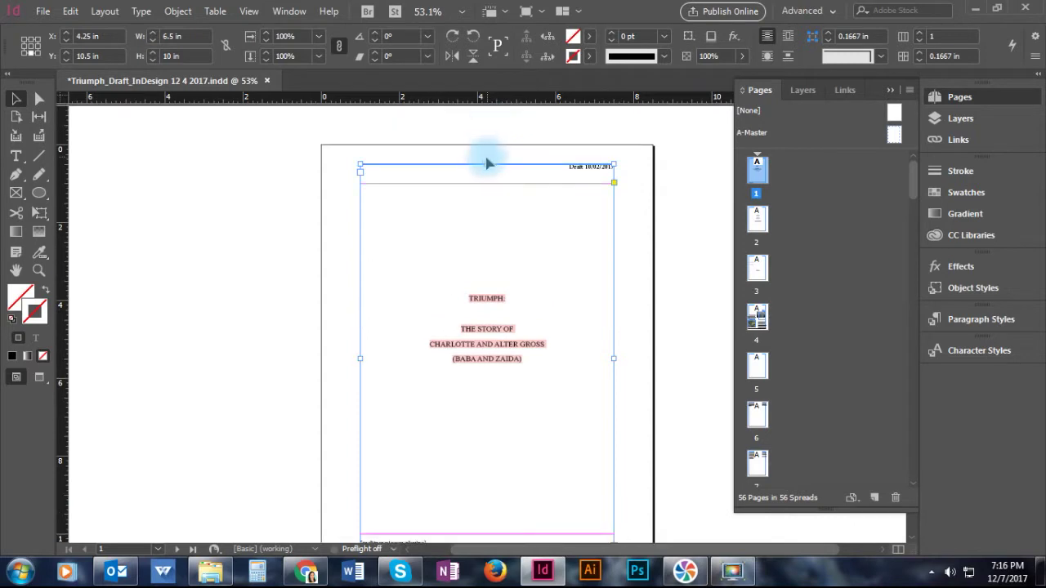
left_click_drag(487, 166, 487, 185)
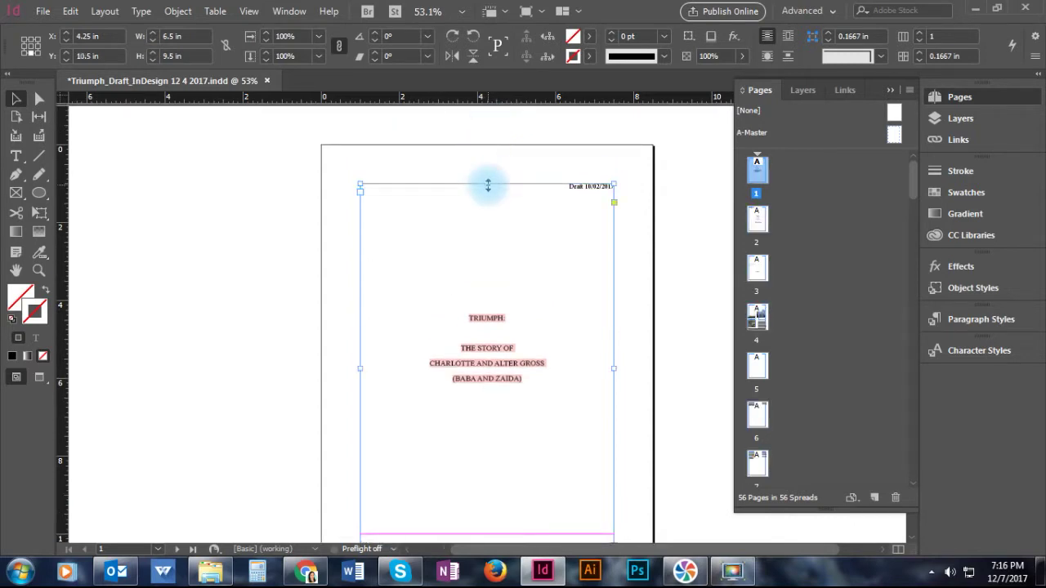
scroll(488, 184, "down", 4)
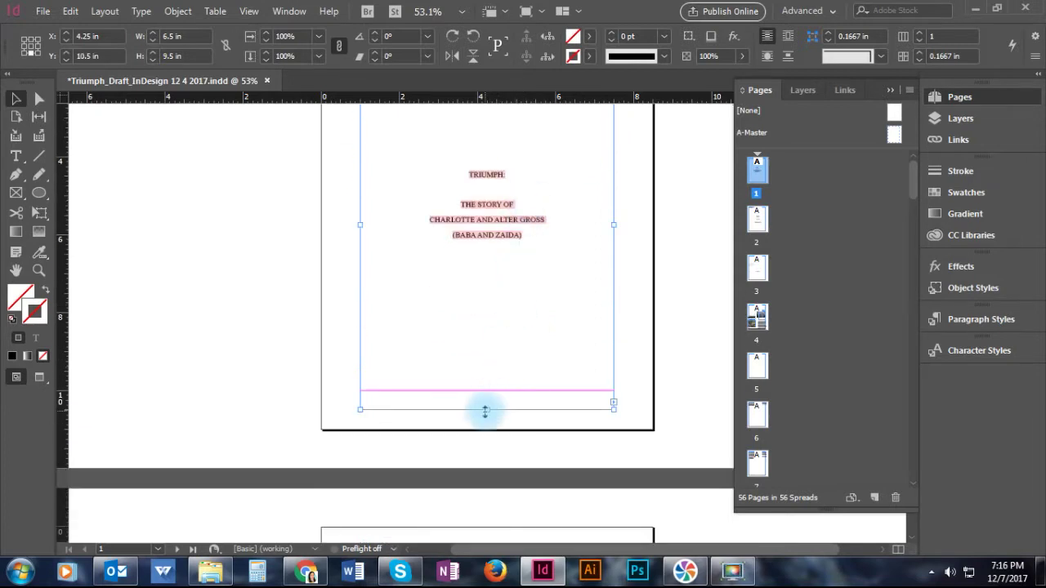
left_click_drag(487, 409, 485, 390)
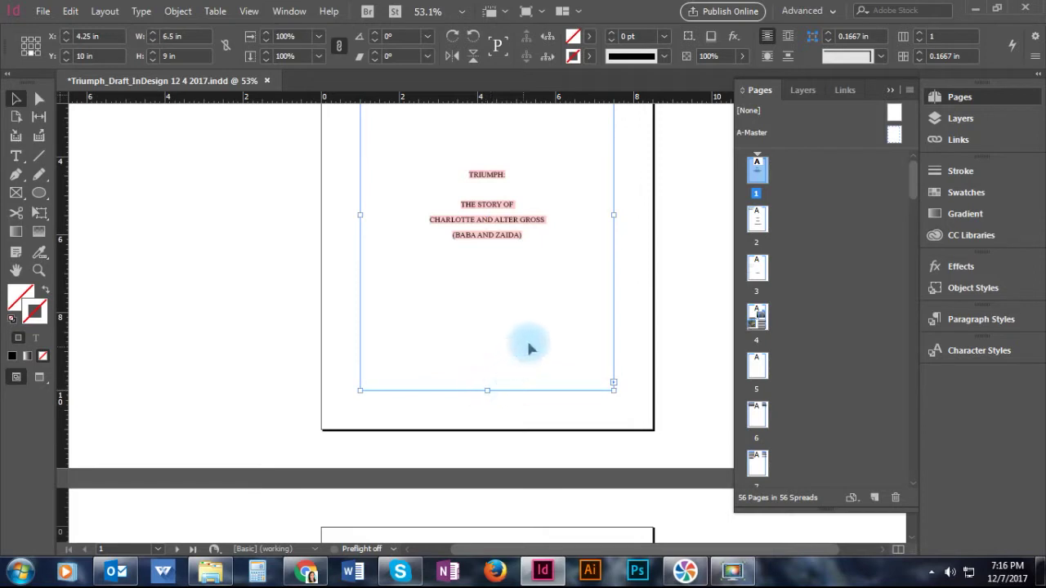
Step: Narrow page 2's text frame to the right margin guide, making it 6.5 in wide
scroll(422, 259, "down", 2)
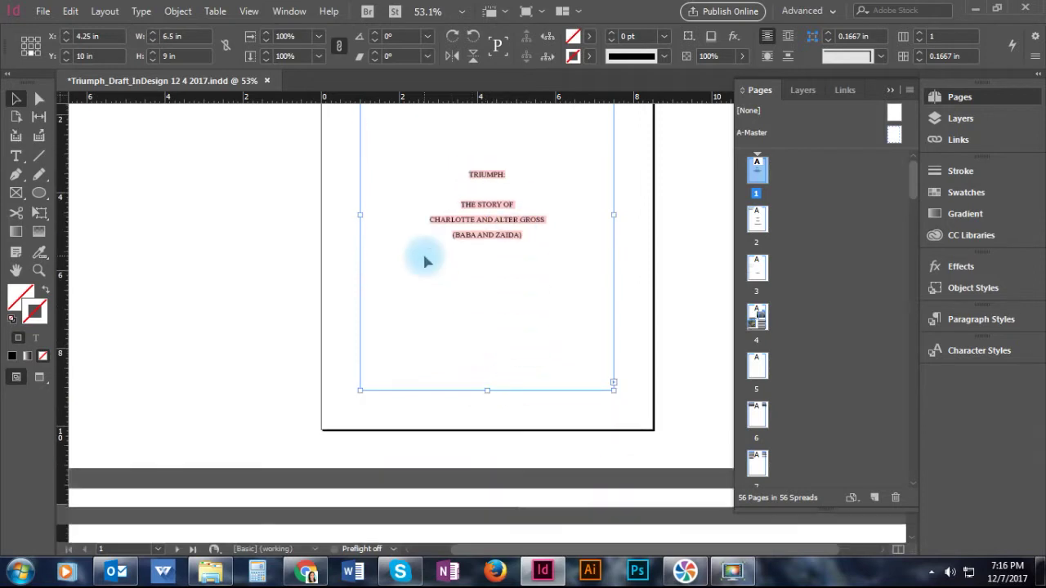
scroll(425, 260, "down", 8)
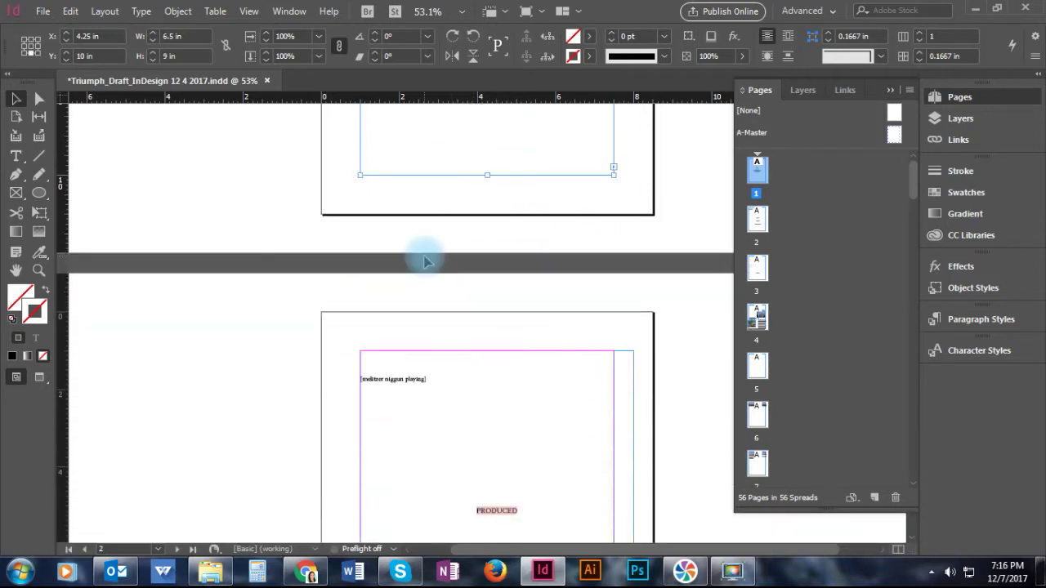
left_click(635, 351)
left_click_drag(634, 311, 614, 315)
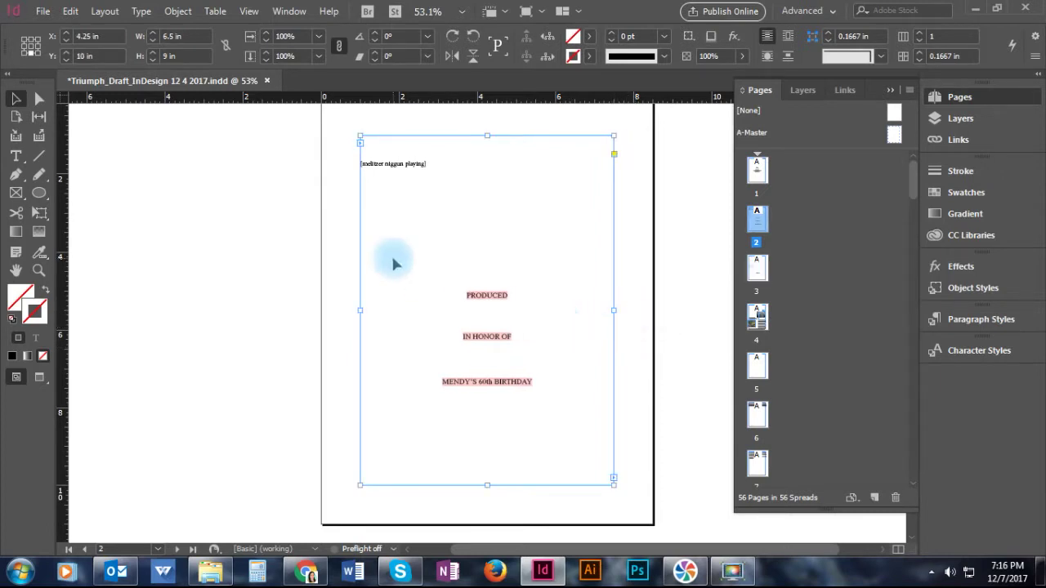
Step: Remove the blank lines before "[melitzer niggun playing]" at the start of page 2 to pull that line back onto page 1
scroll(394, 260, "up", 2)
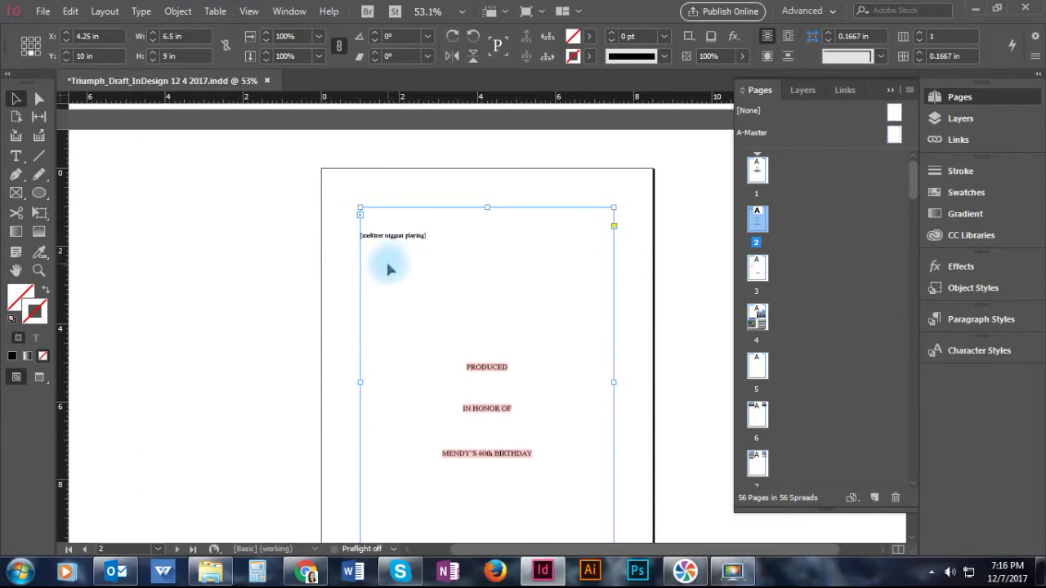
double_click(416, 236)
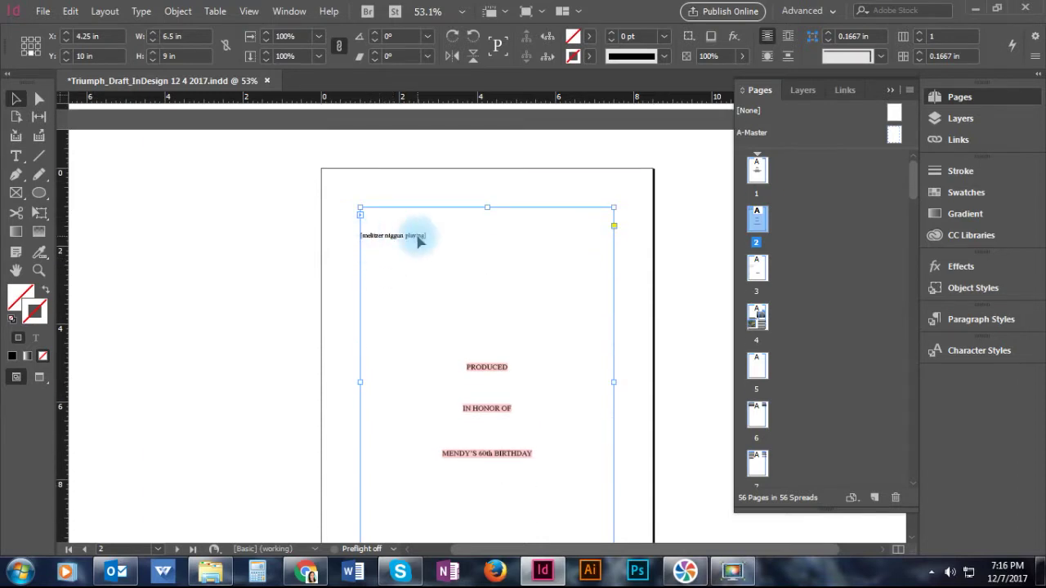
scroll(418, 241, "up", 2)
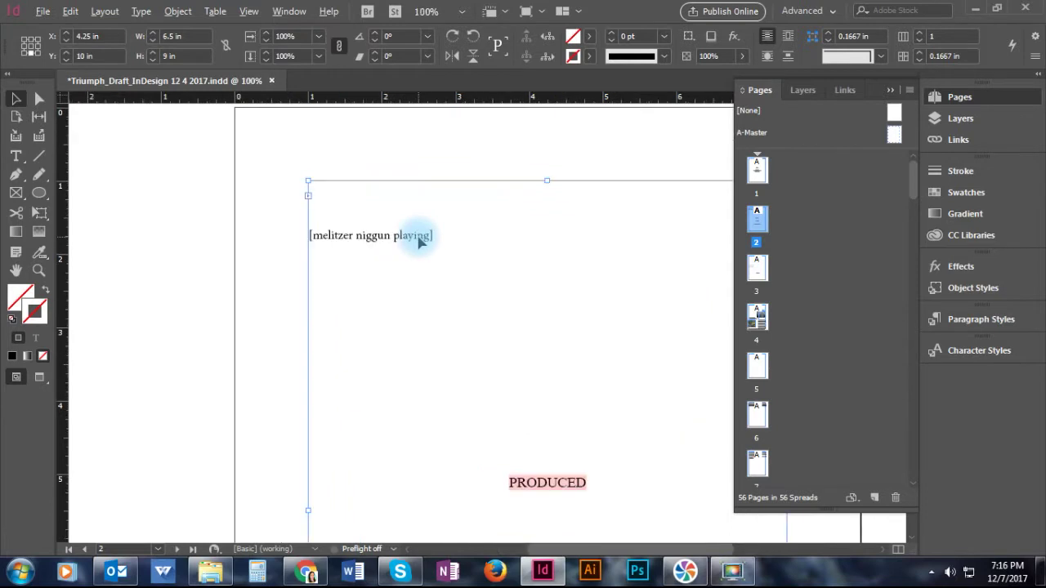
scroll(421, 253, "up", 4)
scroll(405, 237, "up", 3)
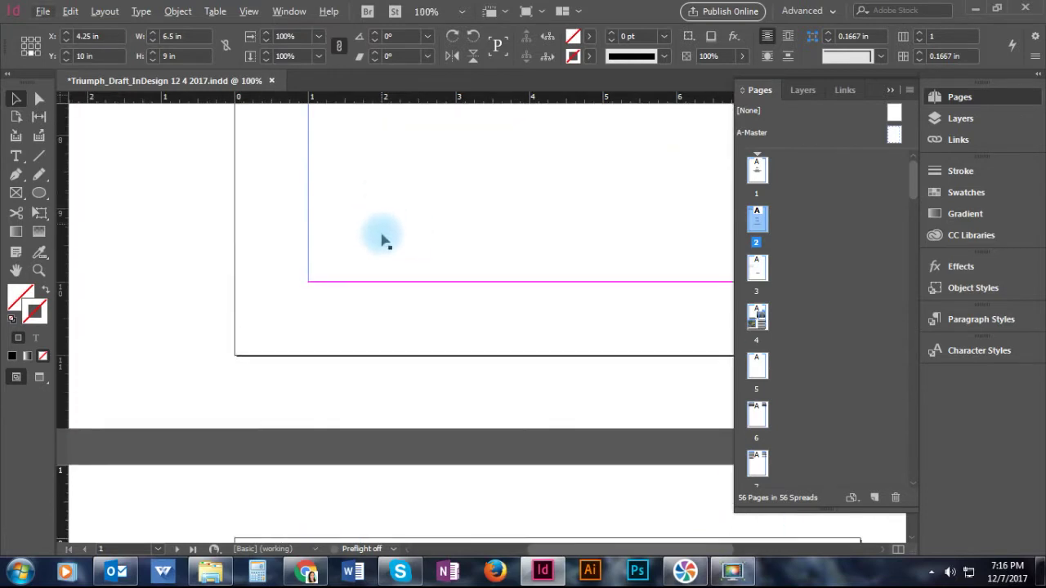
scroll(380, 234, "down", 5)
scroll(383, 243, "down", 2)
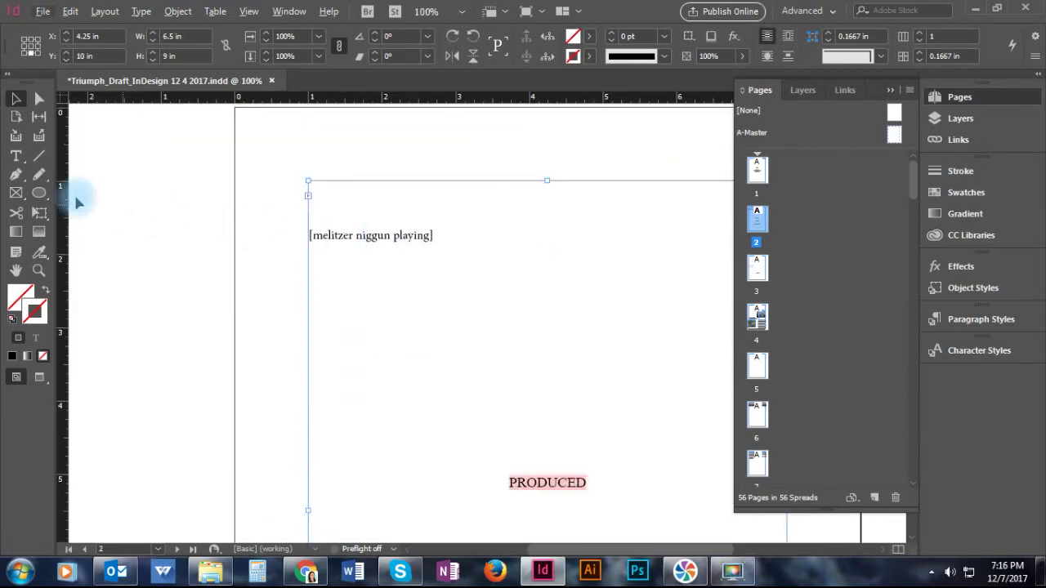
left_click(16, 157)
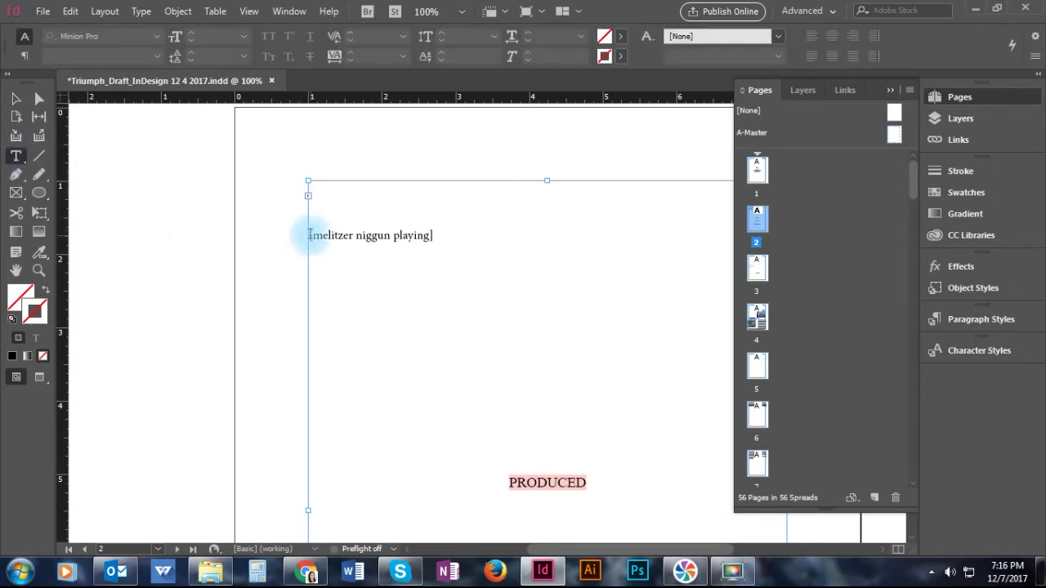
left_click(308, 235)
key("Delete")
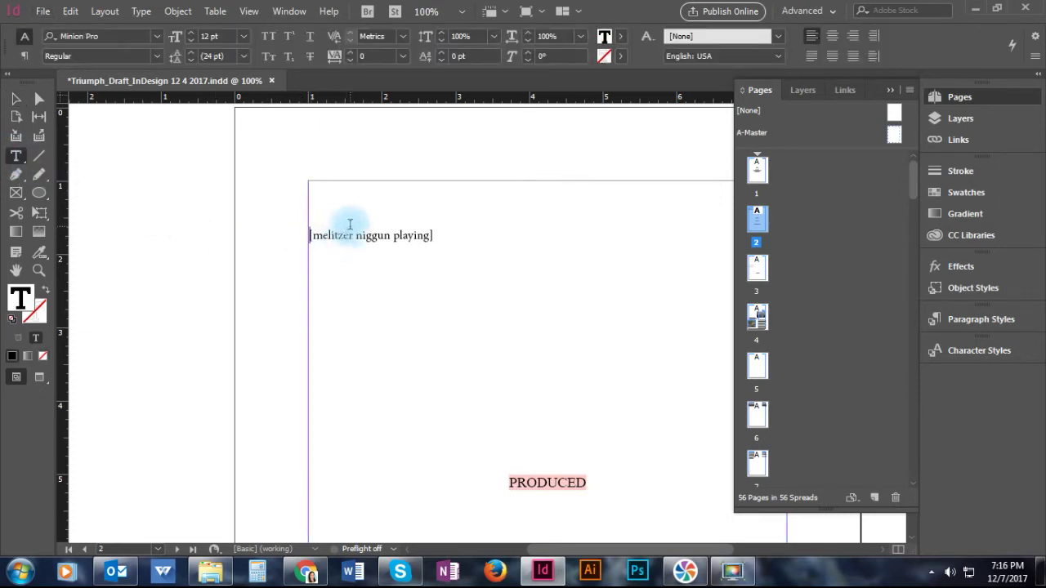
key("BackSpace")
key("BackSpace")
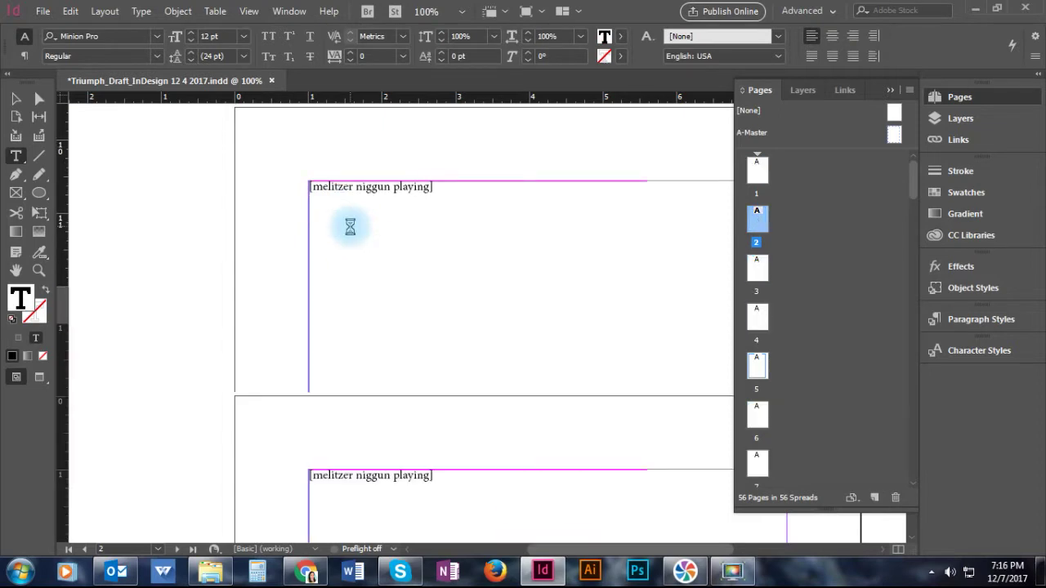
Step: Hide the list of pages and move the centred page 2 text starting with "PRODUCED" down one line
scroll(351, 234, "up", 3)
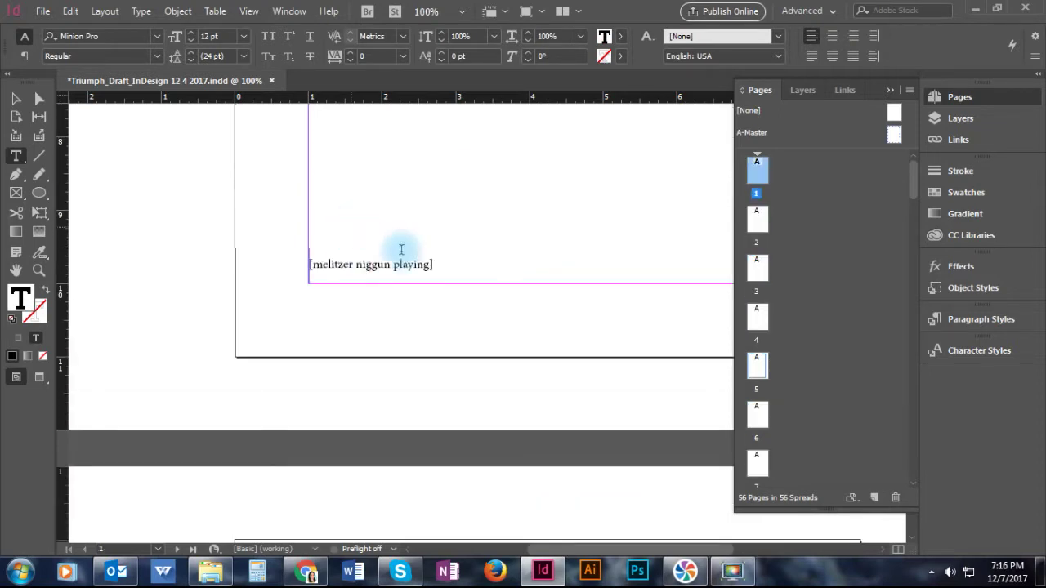
scroll(434, 254, "up", 4)
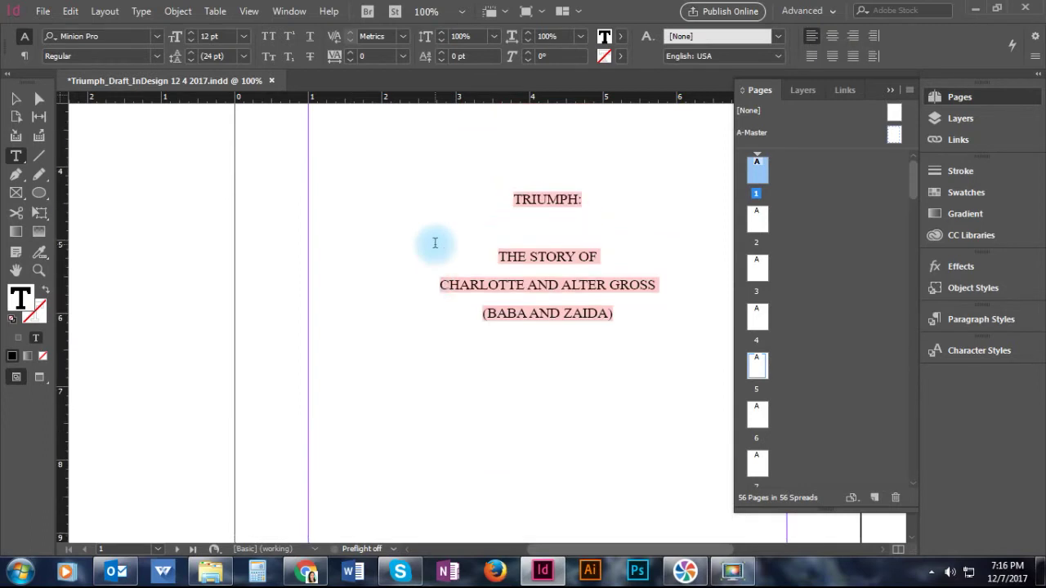
scroll(433, 243, "down", 4)
scroll(435, 243, "down", 10)
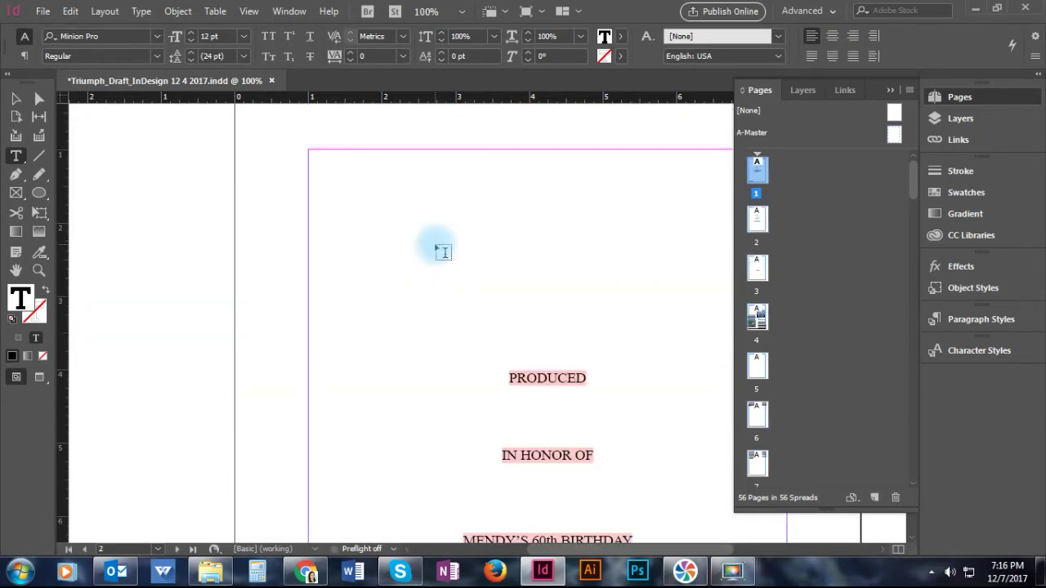
left_click(890, 90)
scroll(708, 324, "up", 5)
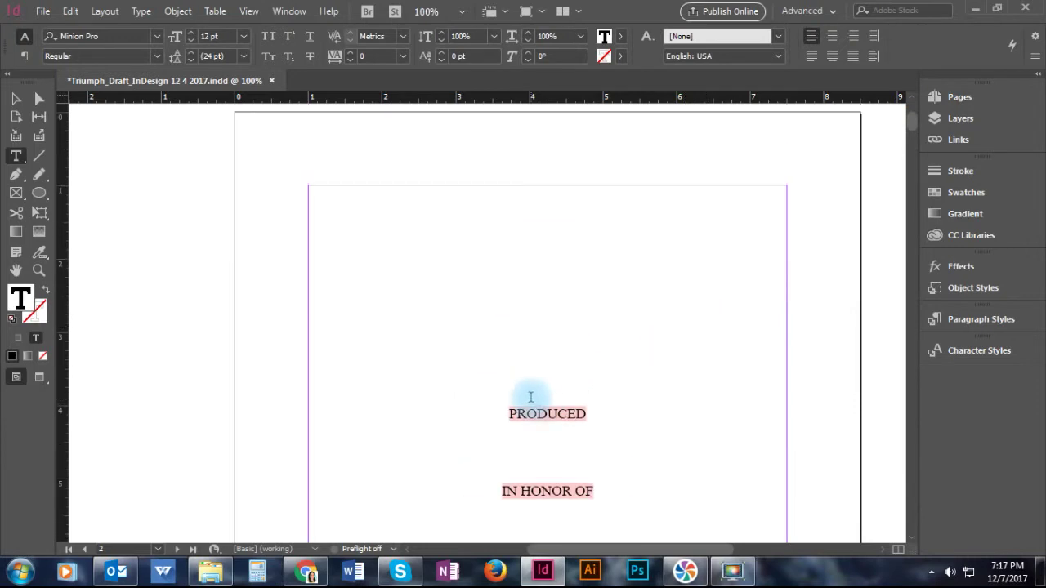
scroll(532, 397, "down", 2)
left_click(509, 341)
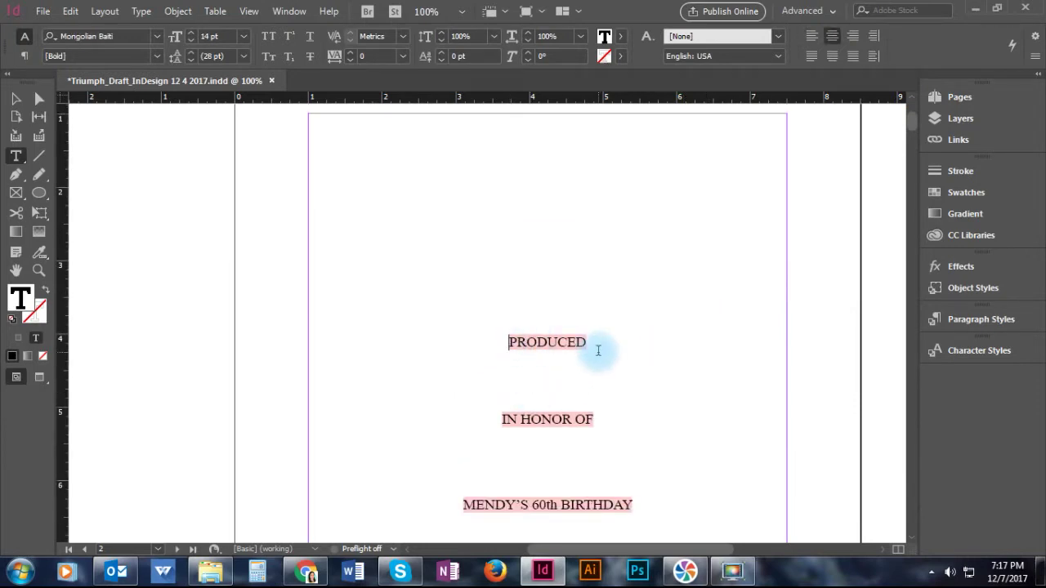
key("Return")
key("BackSpace")
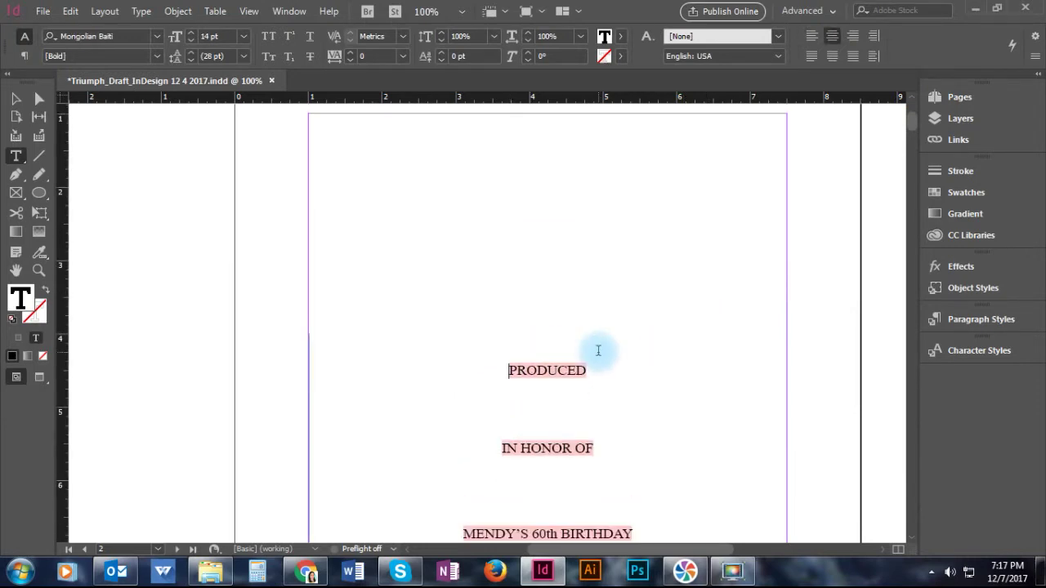
Step: Narrow page 3's text frame, which holds "INTRODUCTION", to the right margin guide, making it 6.5 in wide
scroll(599, 351, "down", 7)
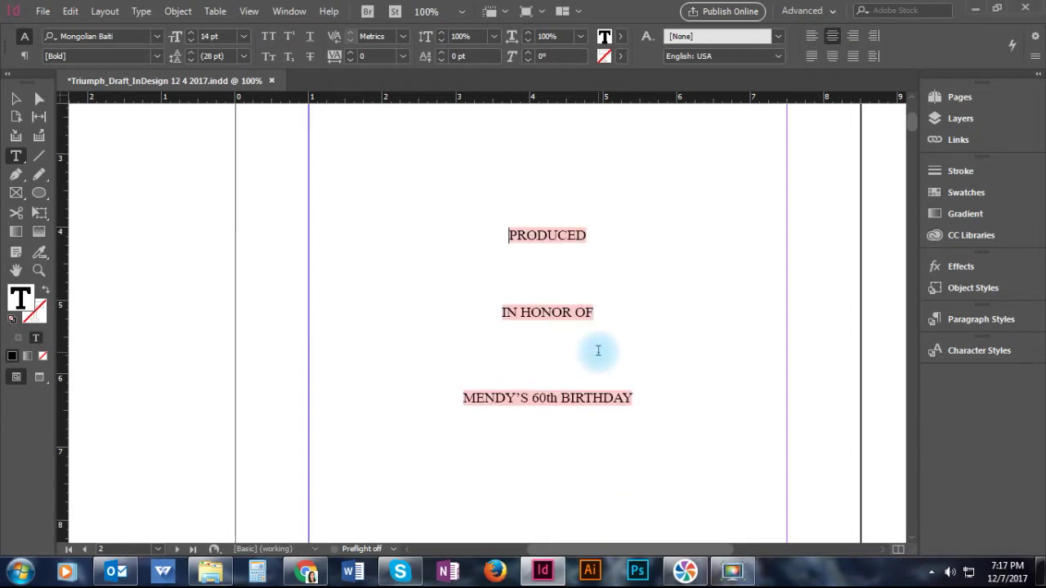
scroll(598, 351, "down", 10)
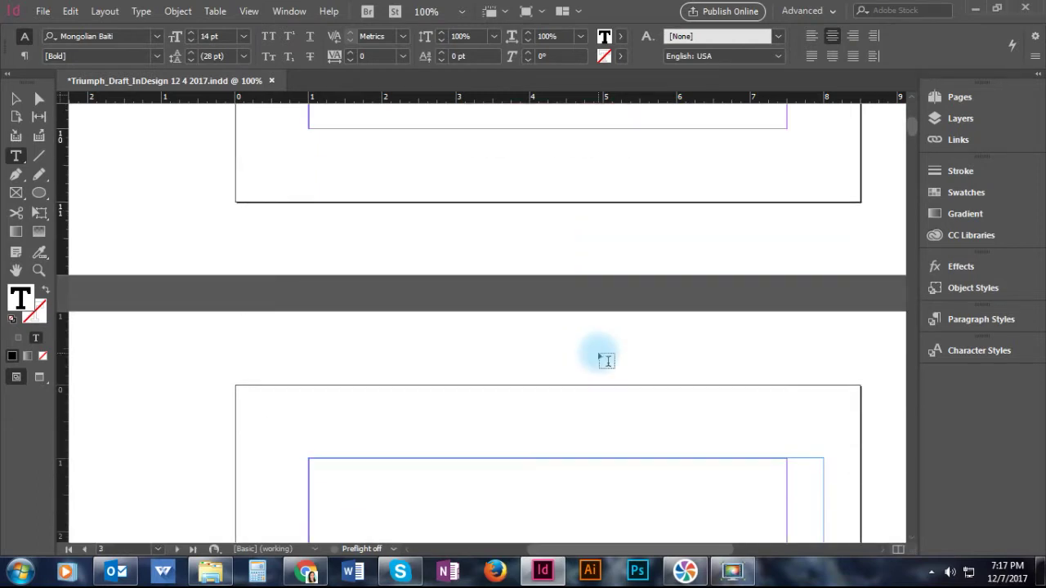
scroll(598, 351, "down", 6)
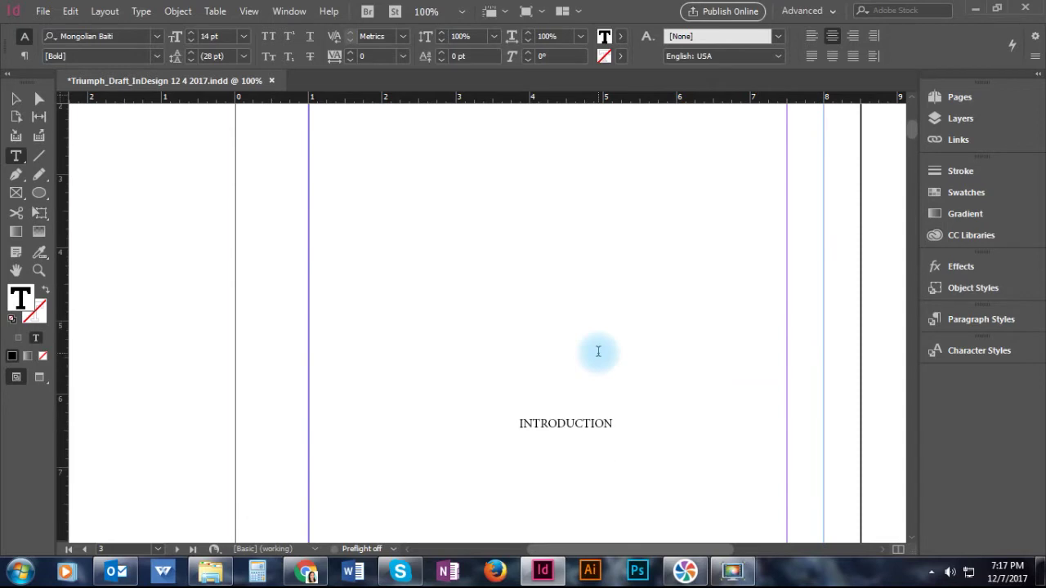
scroll(654, 372, "down", 2)
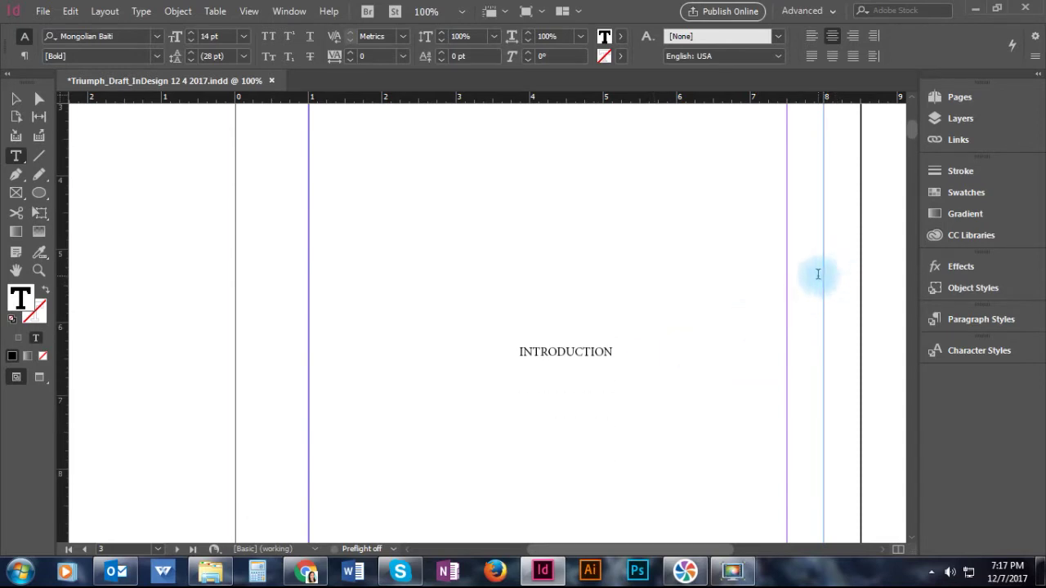
scroll(834, 290, "up", 6)
scroll(167, 207, "up", 1)
left_click(18, 100)
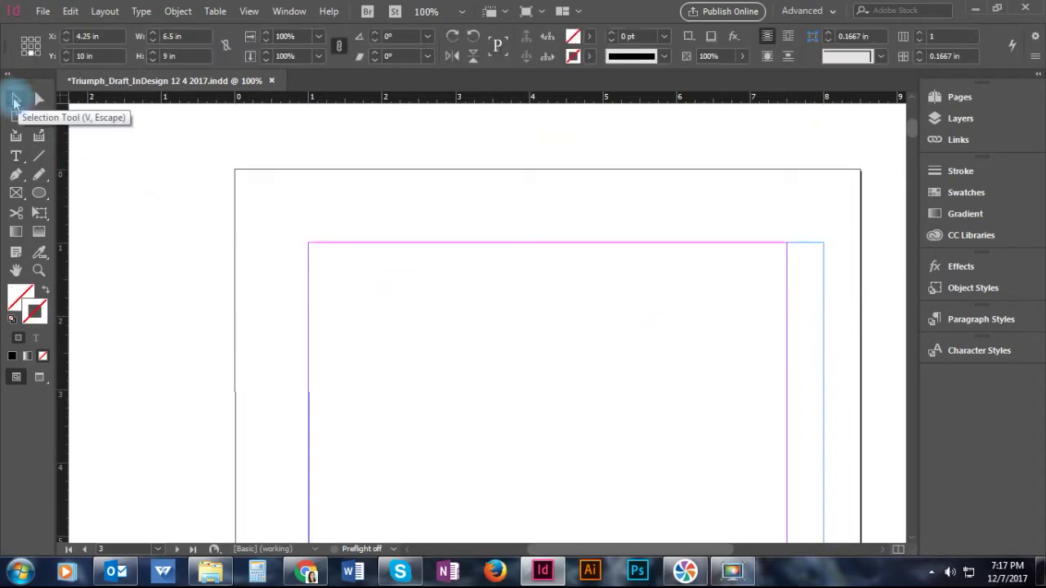
scroll(801, 374, "down", 6)
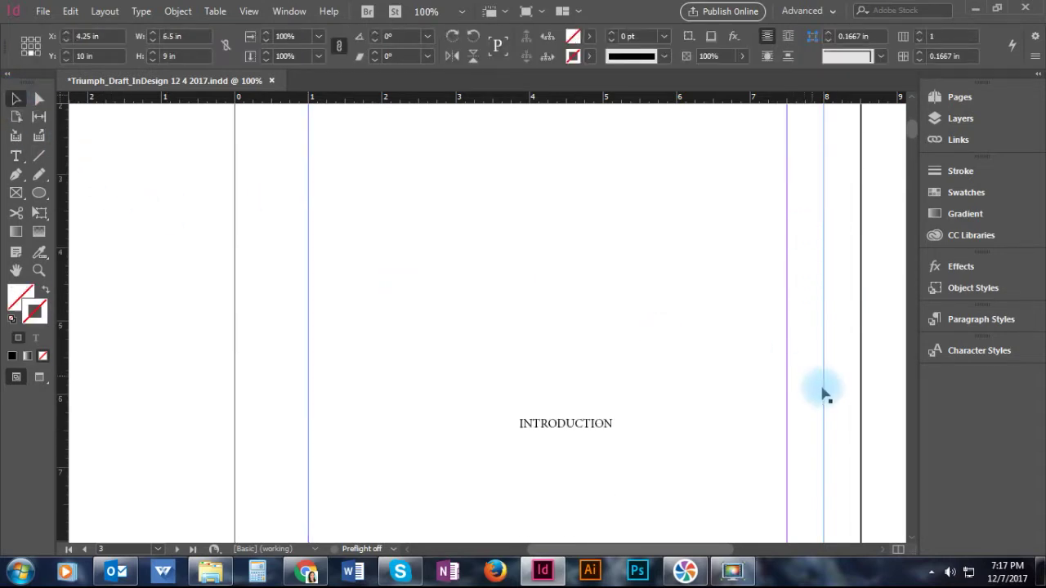
left_click(825, 390)
left_click_drag(820, 358, 786, 357)
Step: Examine how page 4's text frame, paragraph text and two photos sit against the margin guides
scroll(660, 357, "down", 1)
scroll(660, 357, "down", 14)
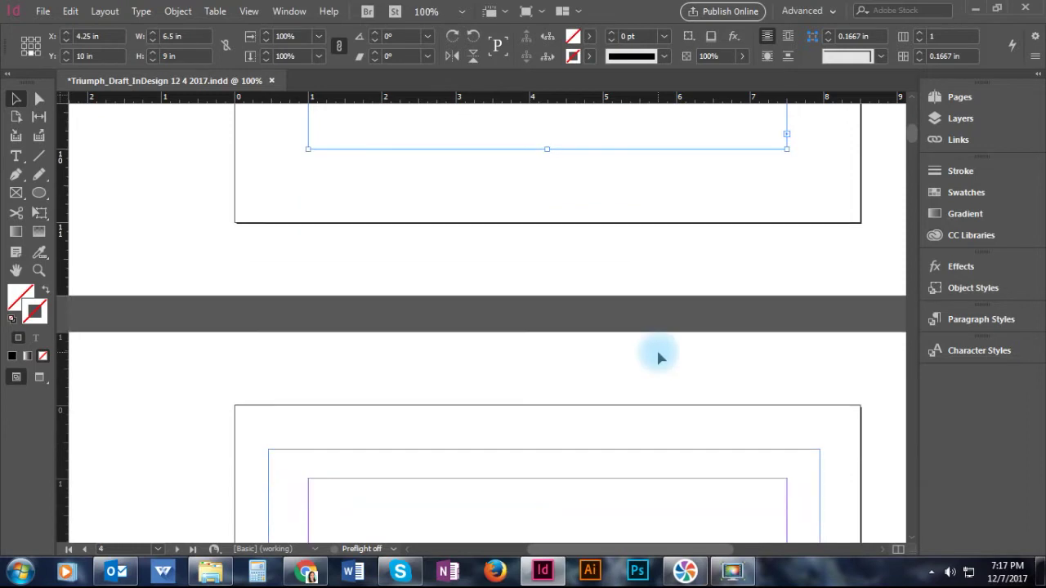
scroll(660, 357, "down", 5)
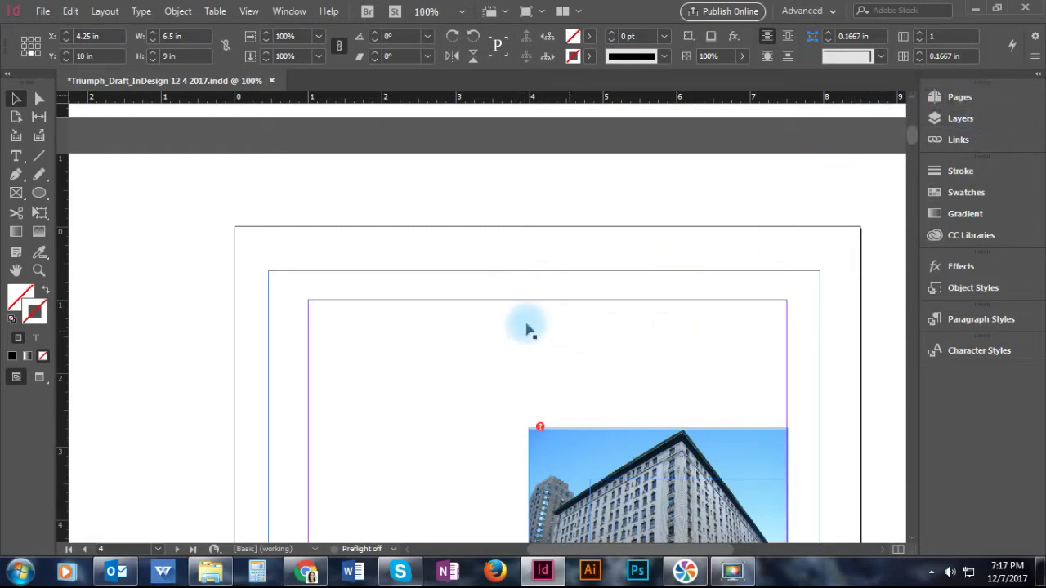
left_click(492, 290)
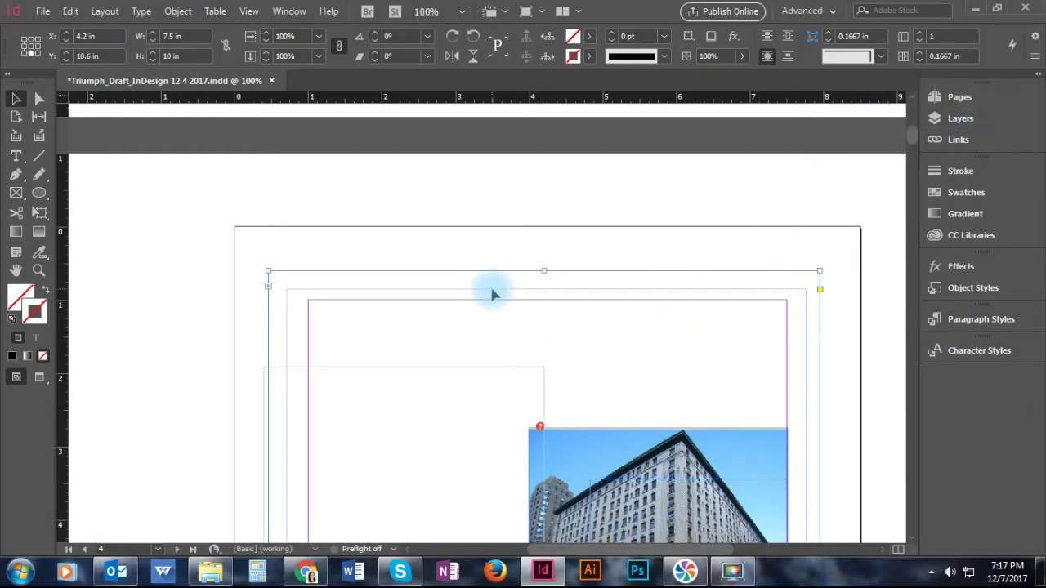
scroll(492, 292, "down", 3)
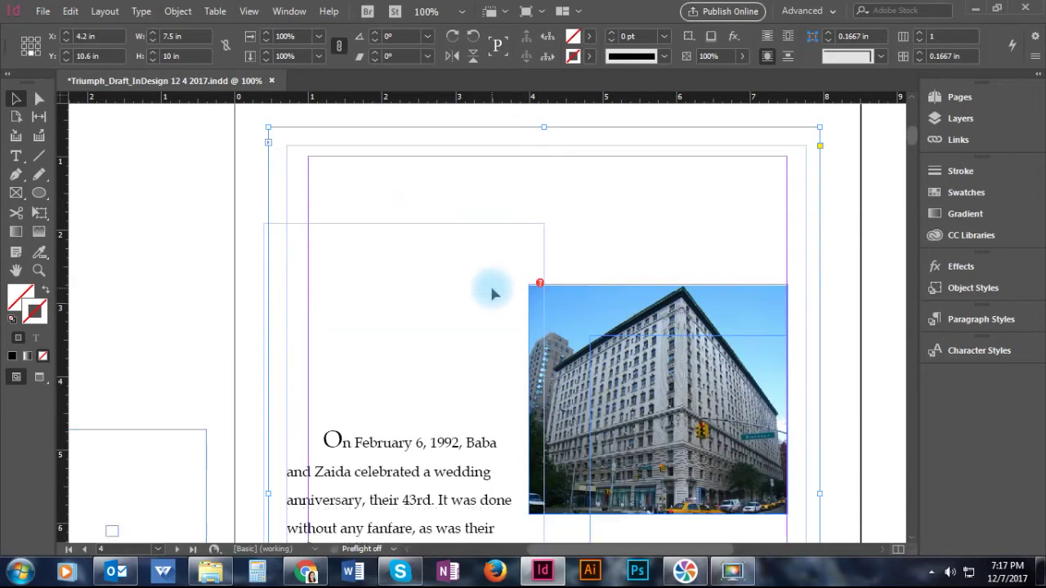
scroll(492, 293, "down", 7)
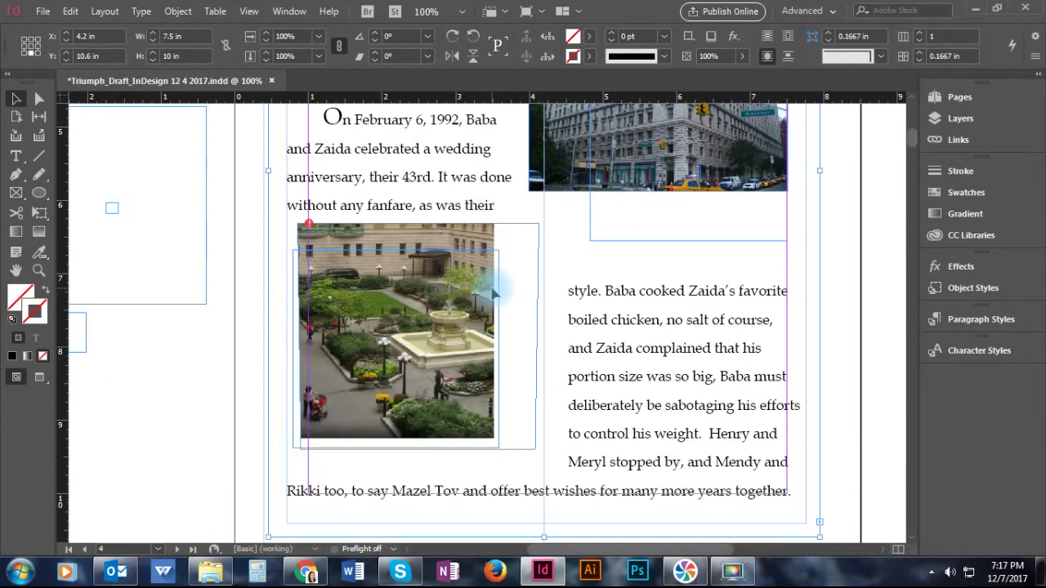
scroll(495, 296, "down", 2)
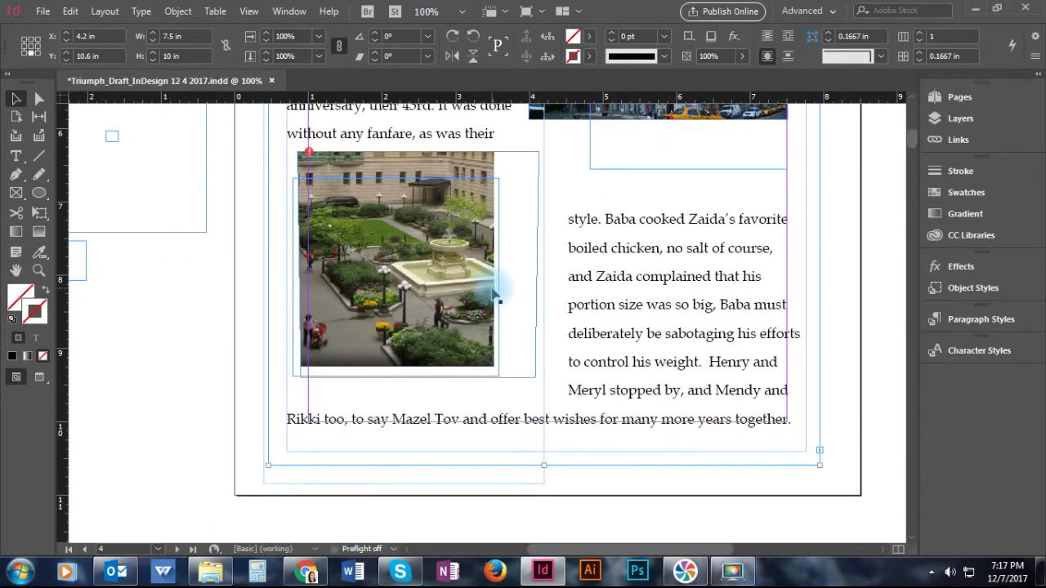
scroll(494, 292, "up", 3)
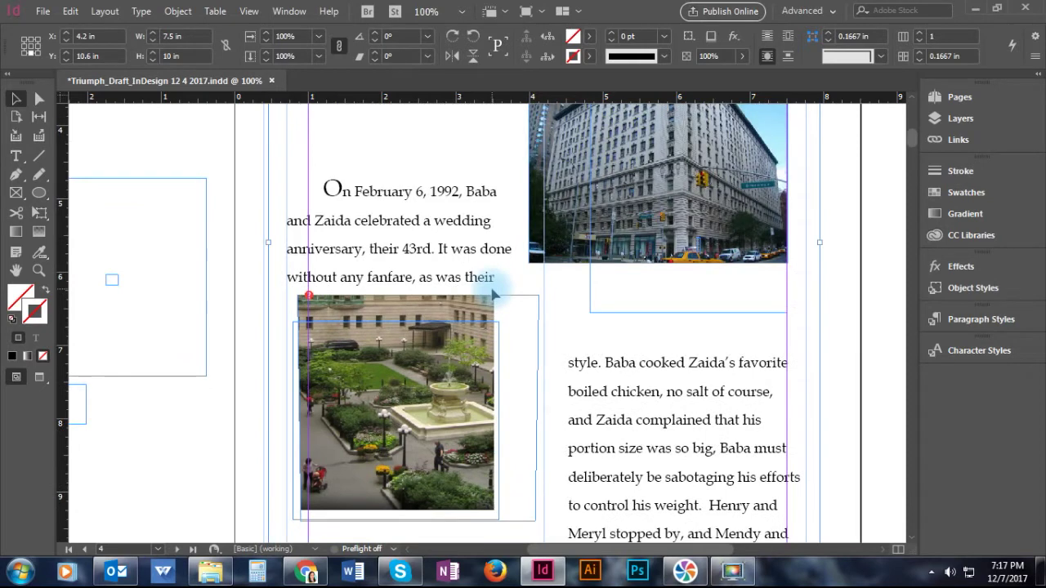
scroll(494, 293, "down", 4)
scroll(494, 293, "up", 4)
Step: Delete the three empty frames lying on the pasteboard beside page 4
scroll(494, 293, "down", 1, "alt")
left_click(278, 302)
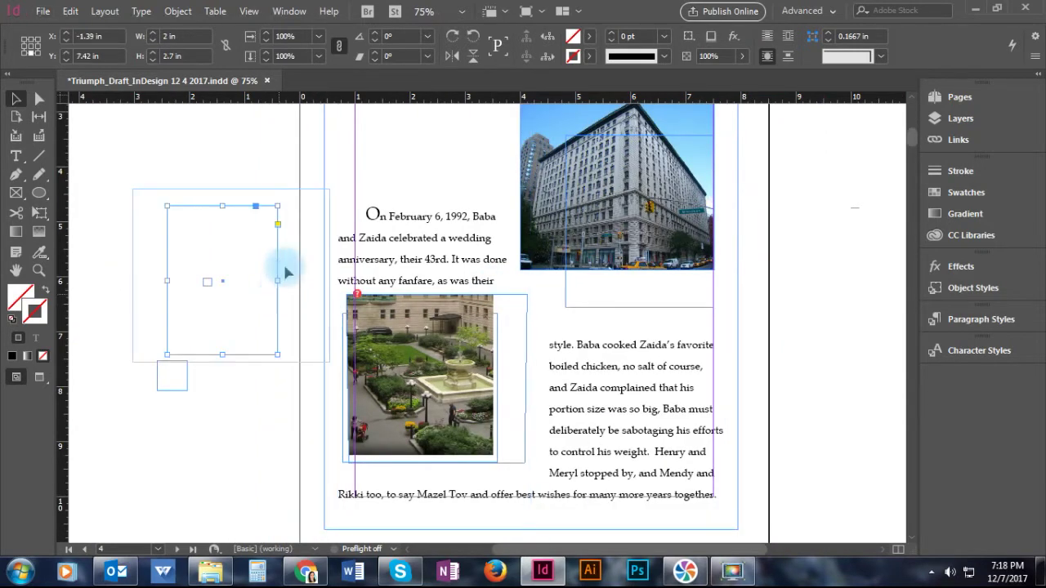
key("Delete")
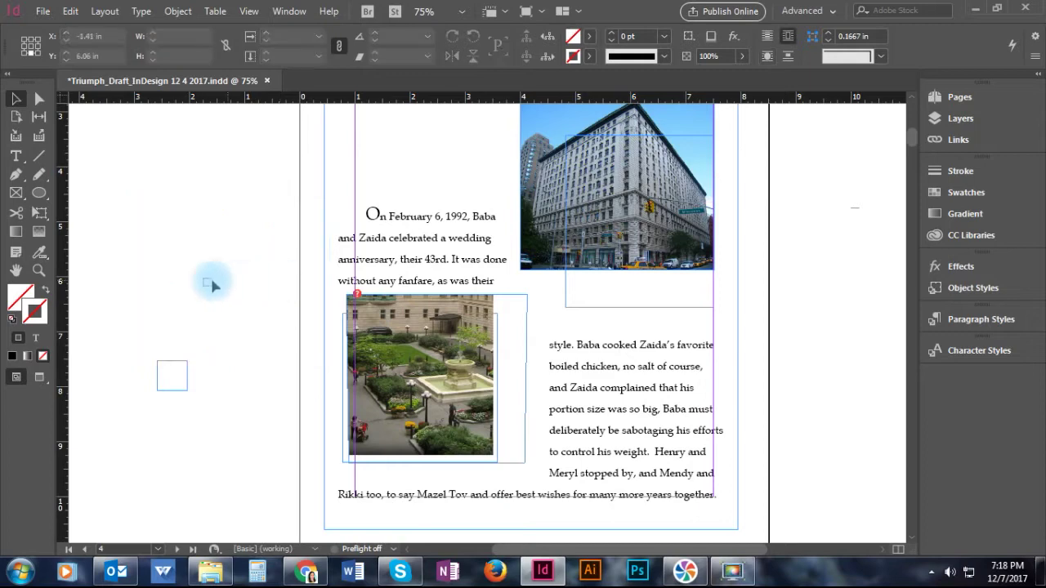
left_click(210, 282)
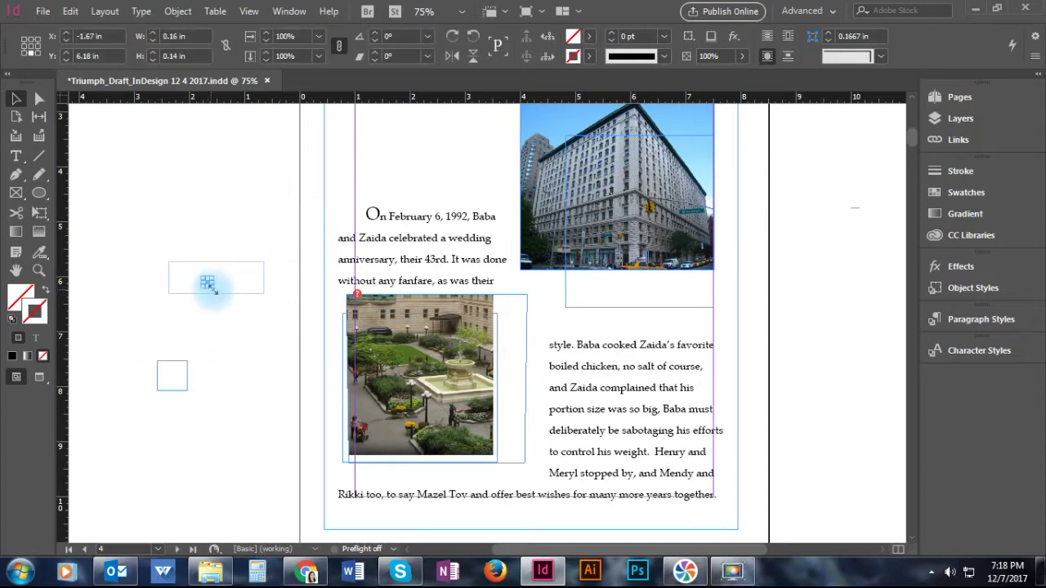
left_click(183, 375)
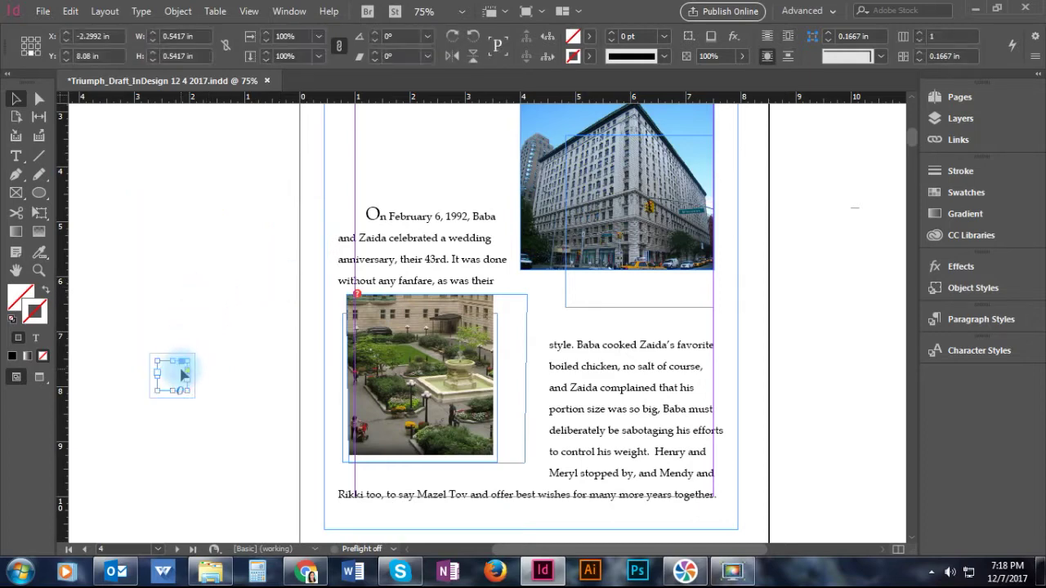
Step: Fit page 4's text frame to the margin guides on all four sides, making it about 6.52 in wide and 9 in high
scroll(611, 343, "up", 3)
scroll(495, 327, "up", 2)
left_click(493, 322)
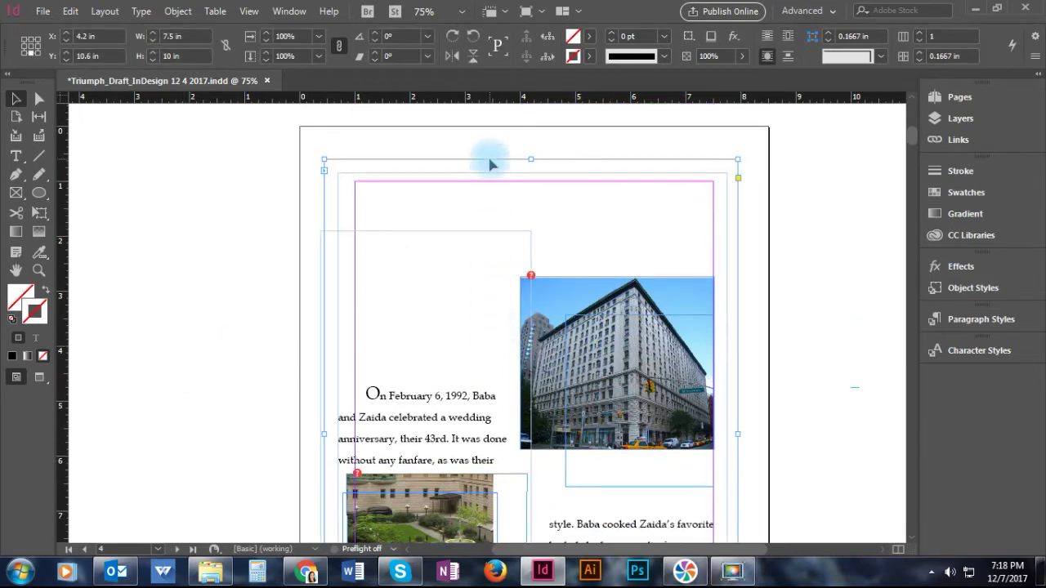
left_click_drag(491, 168, 550, 184)
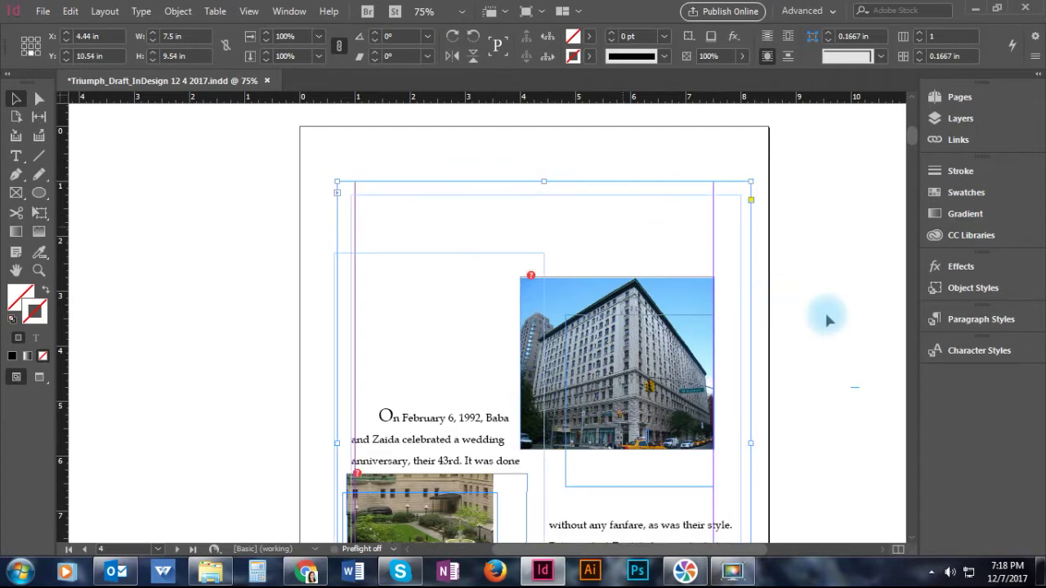
scroll(822, 313, "down", 4)
left_click_drag(752, 301, 713, 303)
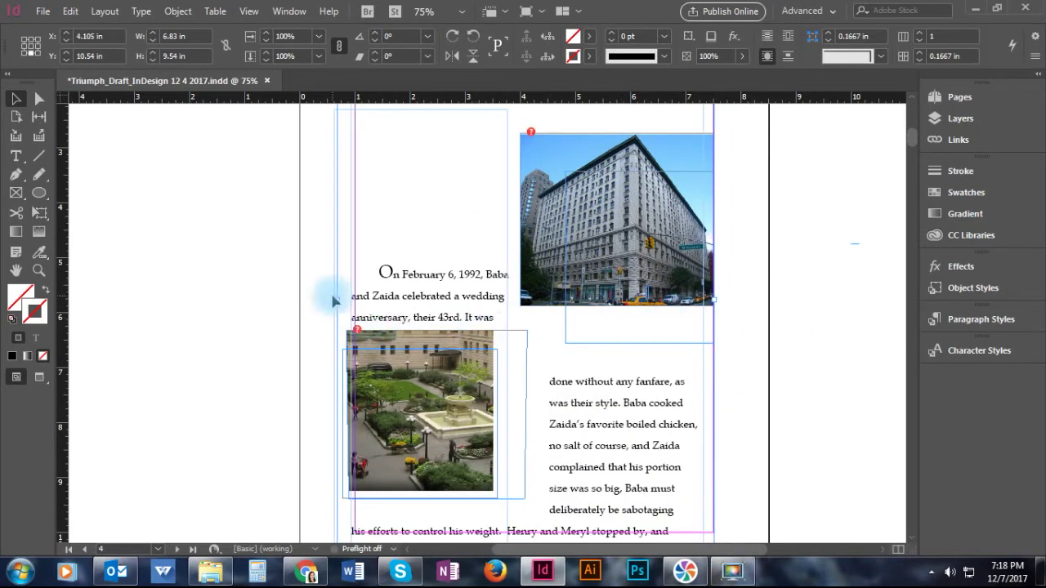
left_click_drag(339, 302, 369, 299)
scroll(602, 376, "down", 3)
scroll(602, 376, "down", 2)
left_click_drag(534, 381, 540, 358)
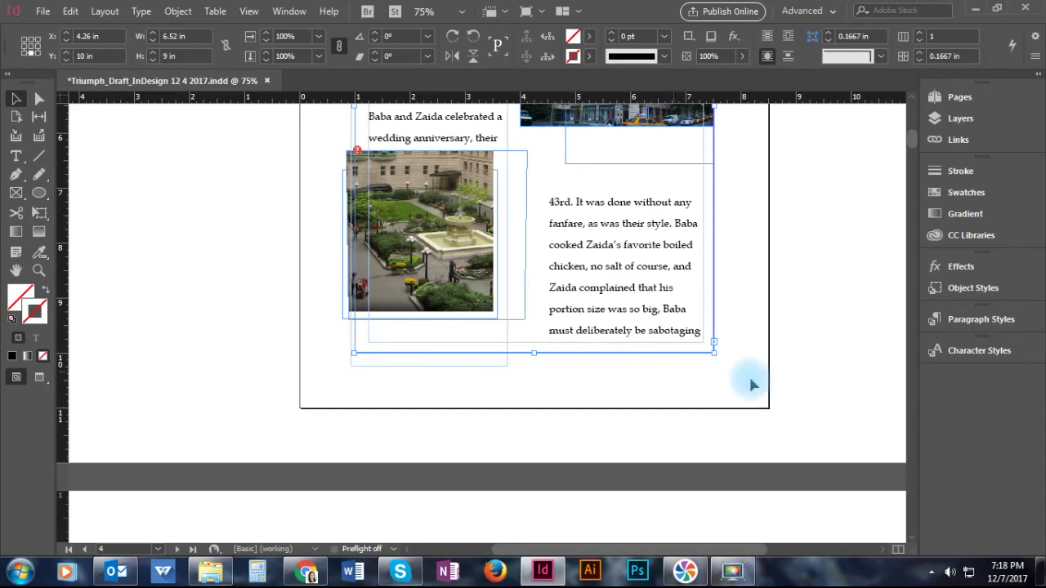
Step: Remove the indent before "On February 6, 1992" in page 4's opening paragraph
scroll(751, 380, "up", 5)
scroll(751, 384, "up", 1)
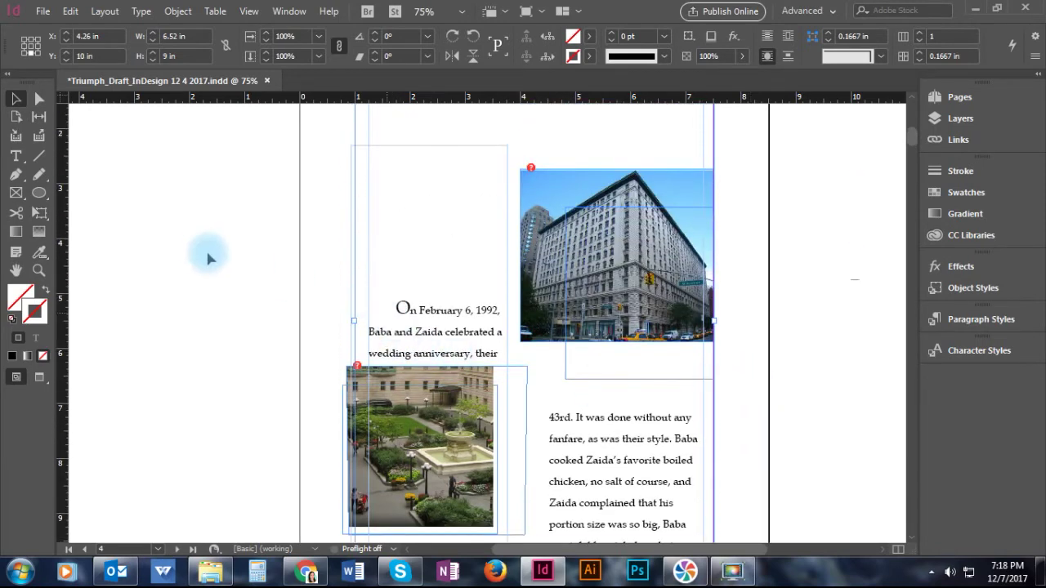
left_click(16, 156)
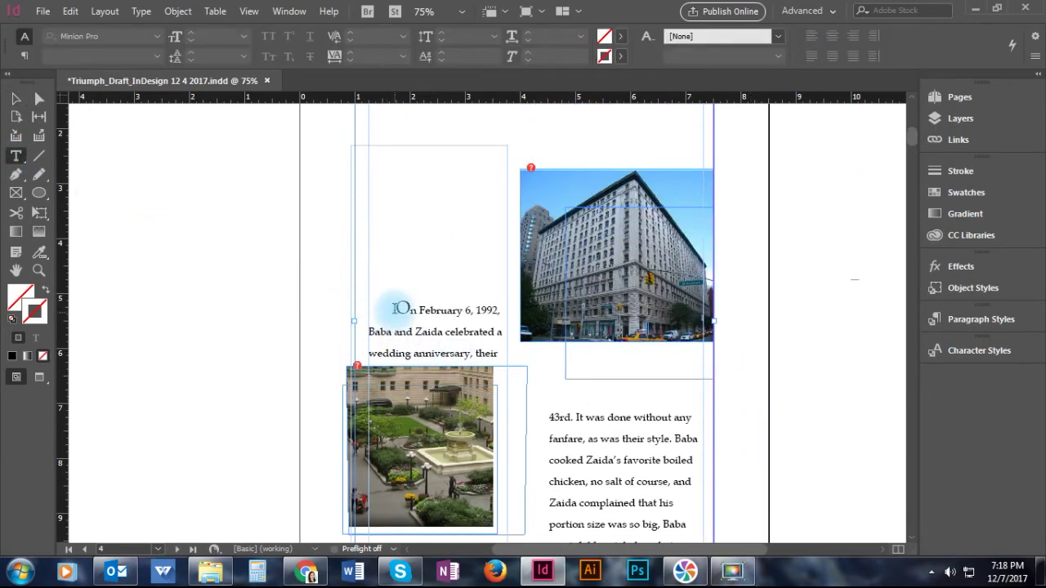
left_click(399, 308)
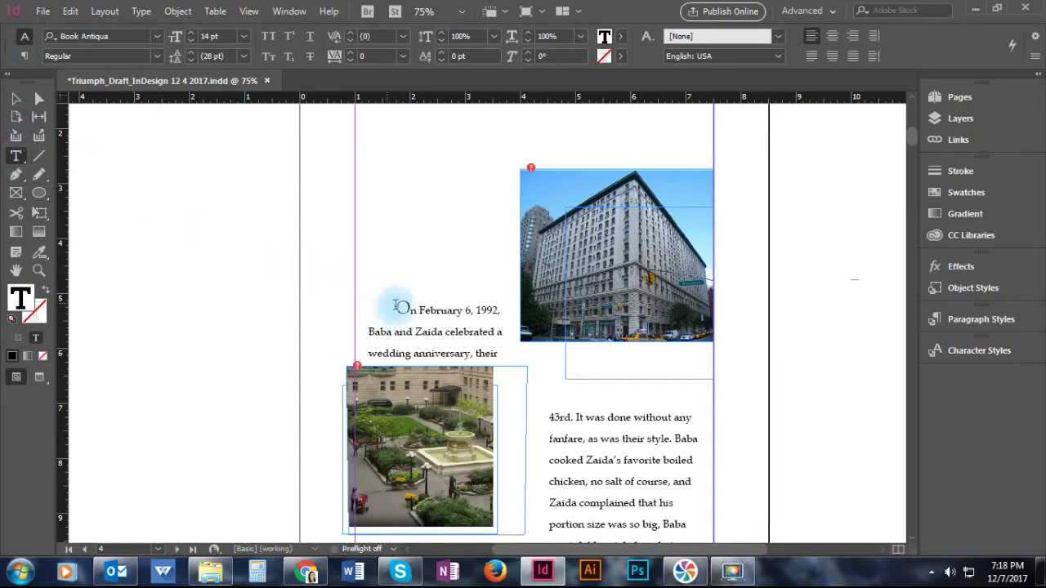
key("BackSpace")
key("BackSpace")
key("BackSpace")
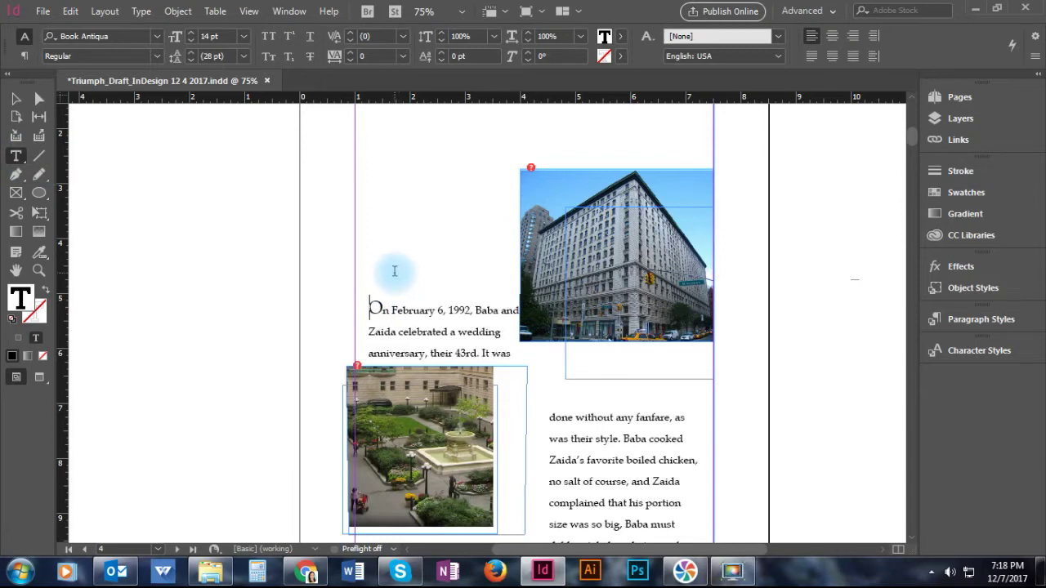
Step: Delete the blank lines above "On February 6, 1992" so the paragraph starts at the top of page 4's frame
key("BackSpace")
scroll(385, 270, "up", 3)
key("BackSpace")
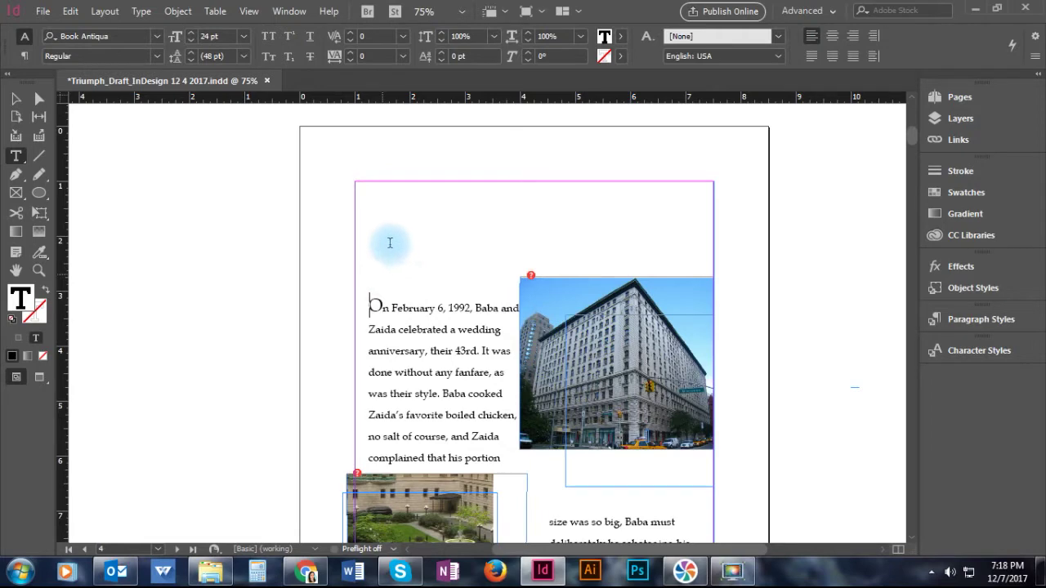
key("BackSpace")
key("BackSpace")
key("BackSpace")
key("BackSpace")
key("BackSpace")
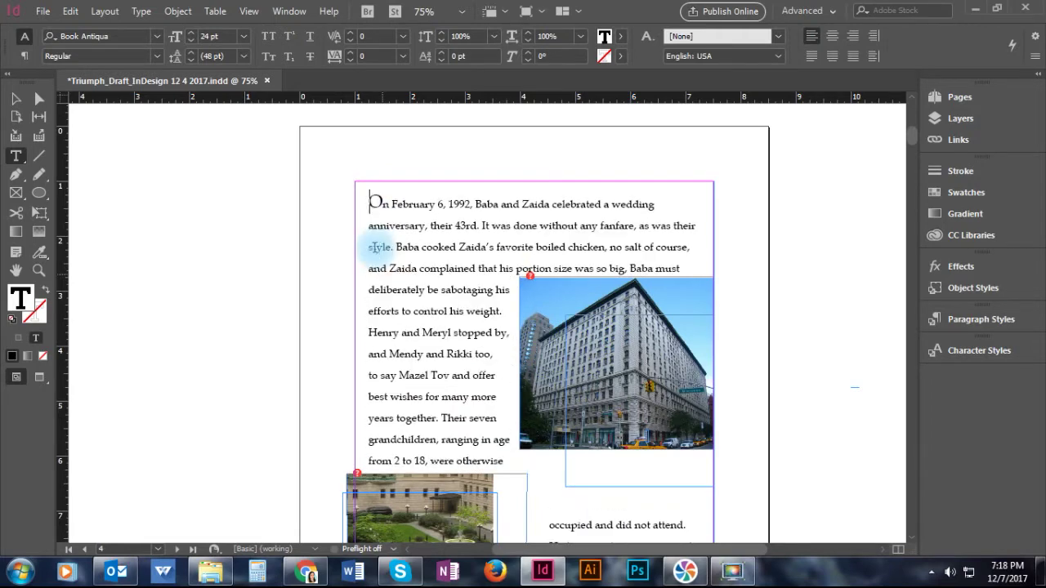
Step: Widen the frame of page 4's courtyard fountain photo to 2.5 in
scroll(458, 294, "down", 3)
scroll(460, 296, "down", 6)
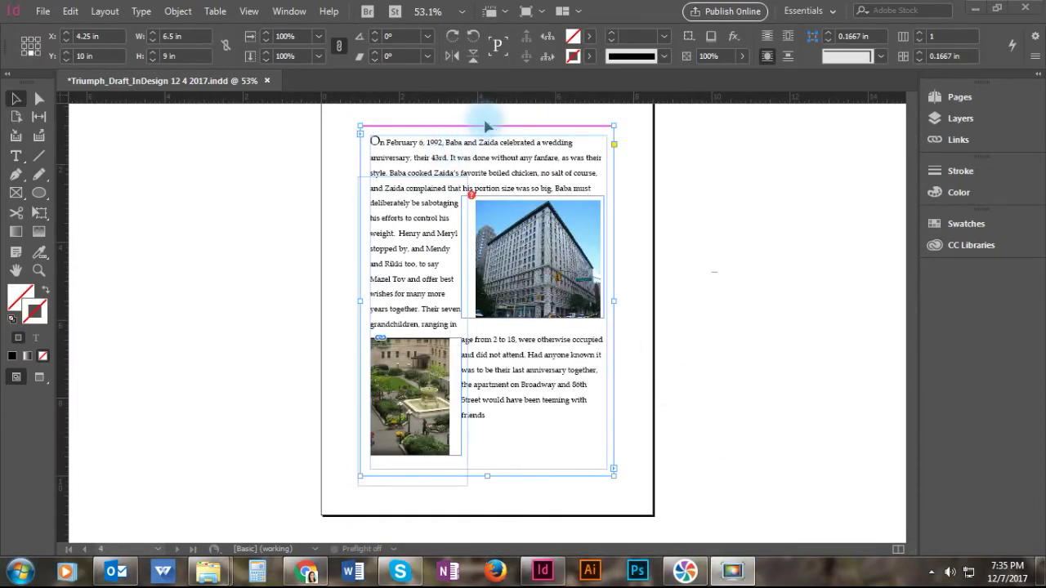
mouse_move(488, 125)
left_mouse_down()
mouse_move(485, 112)
mouse_move(491, 127)
left_mouse_up()
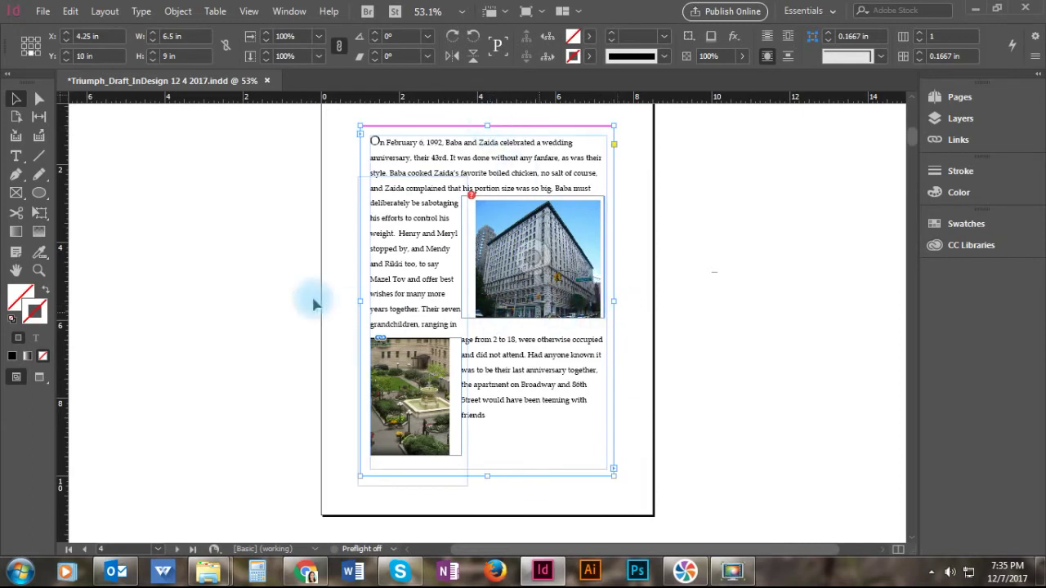
scroll(474, 273, "down", 2)
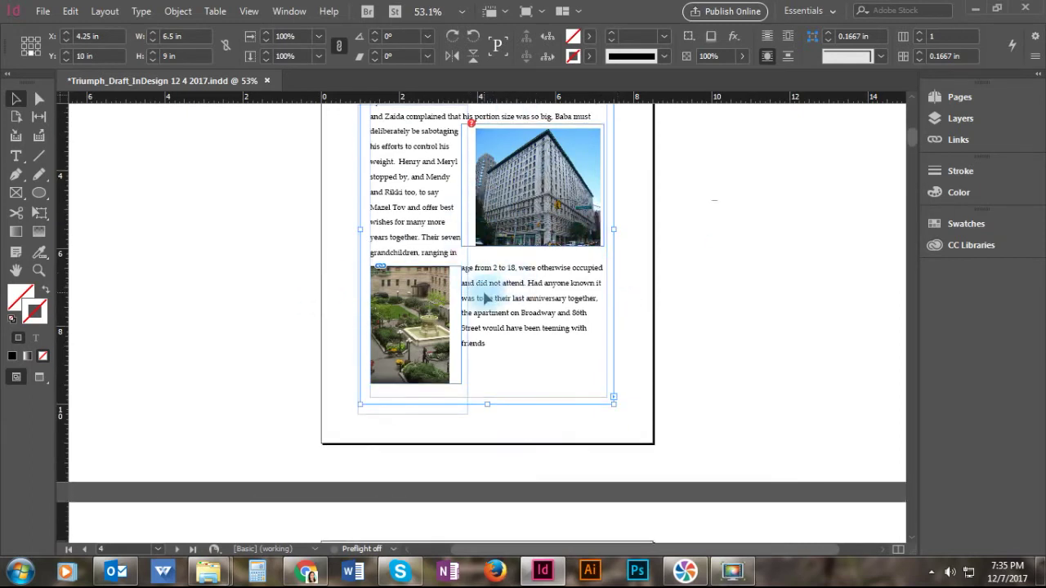
left_click(424, 317)
mouse_move(461, 325)
left_mouse_down()
mouse_move(490, 337)
mouse_move(468, 327)
left_mouse_up()
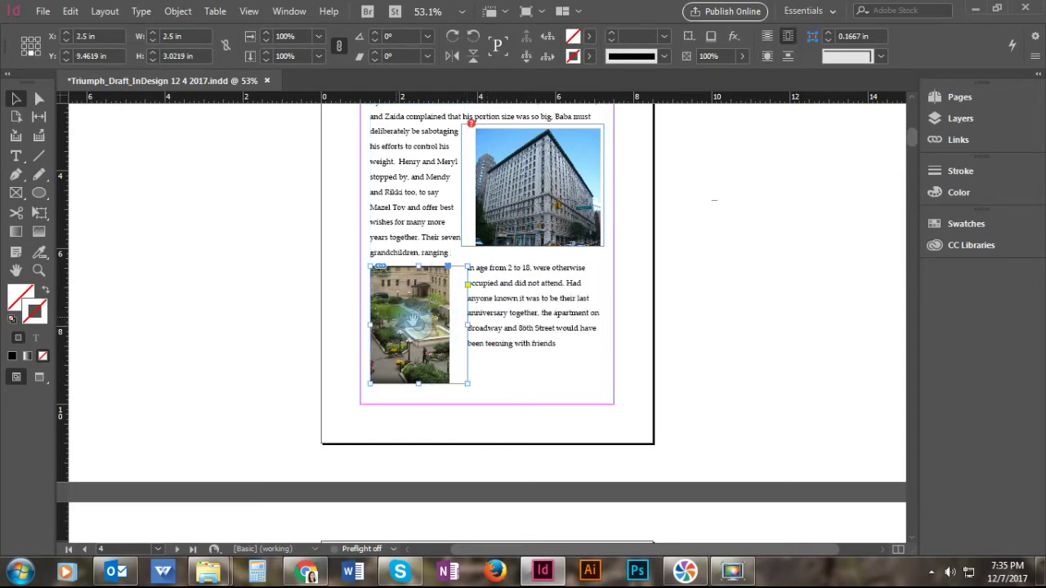
Step: Resize the courtyard picture horizontally inside its frame to 2.215 in wide so both sides fit within the frame
left_click(418, 327)
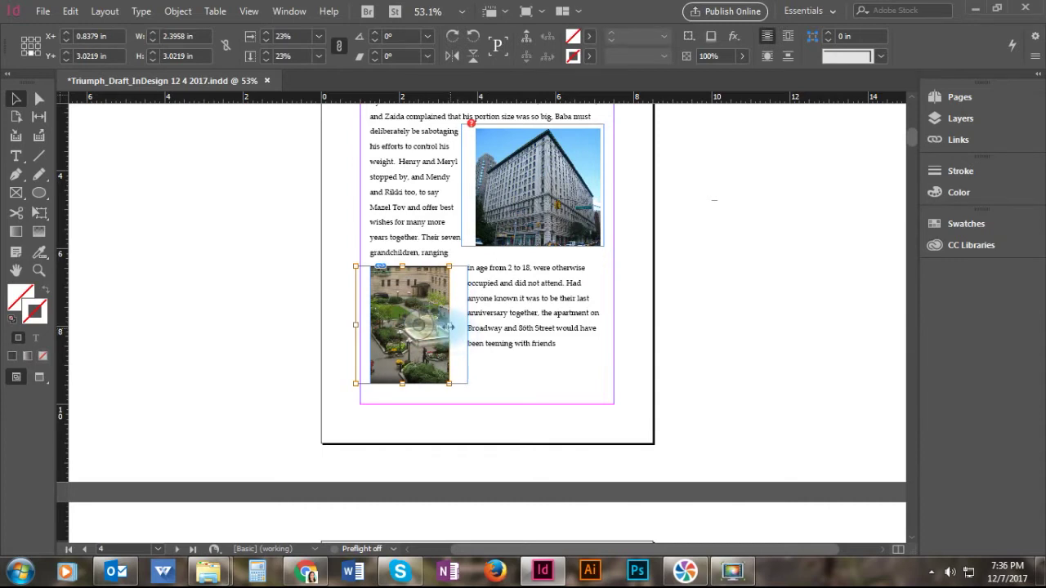
left_click_drag(448, 327, 462, 327)
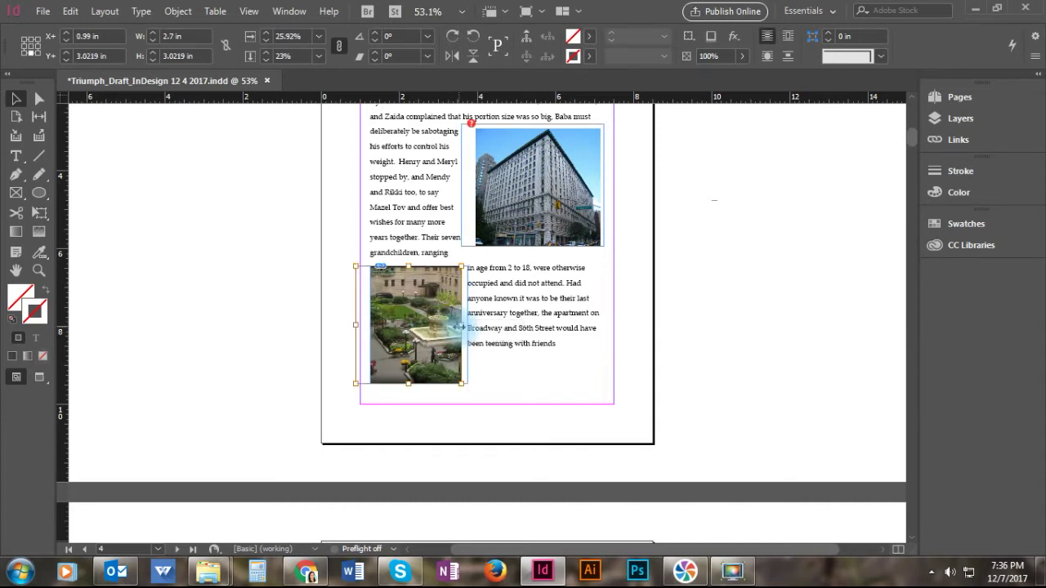
left_click_drag(357, 327, 374, 326)
left_click(518, 381)
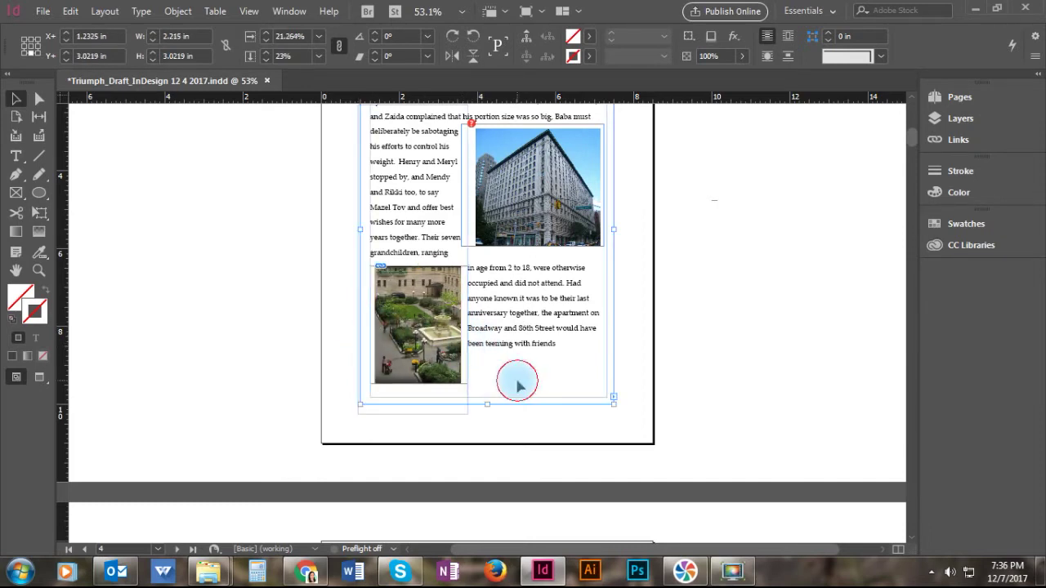
scroll(547, 331, "down", 3)
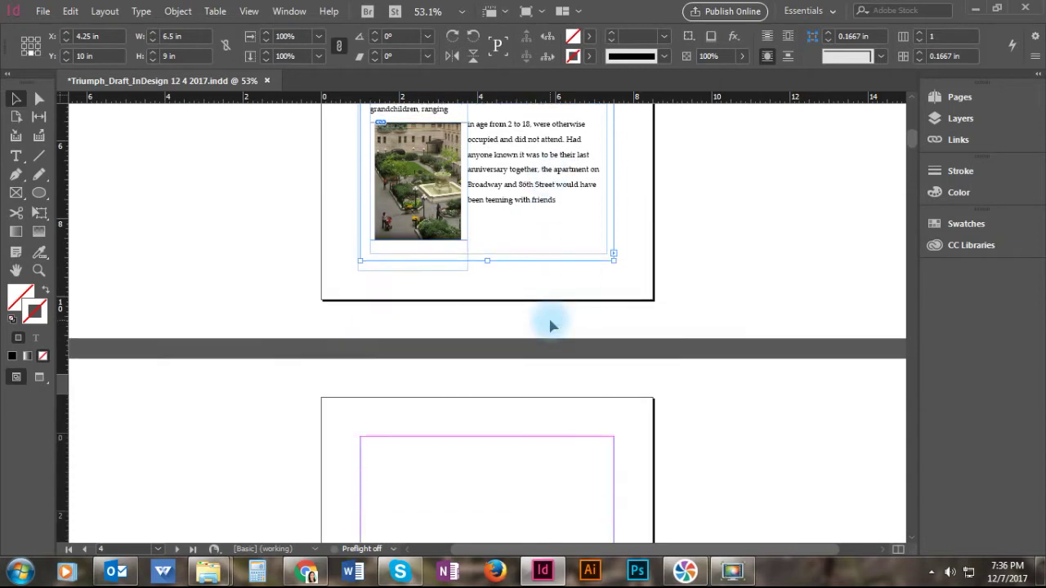
Step: Choose the Essentials workspace
scroll(550, 326, "up", 4)
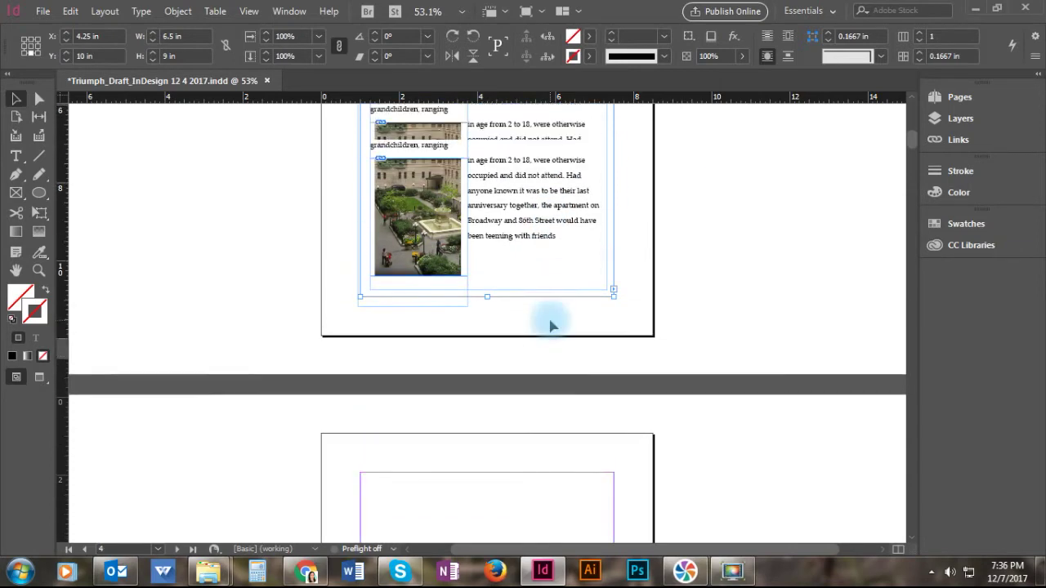
scroll(550, 326, "down", 8)
scroll(550, 326, "down", 1)
scroll(550, 326, "up", 2)
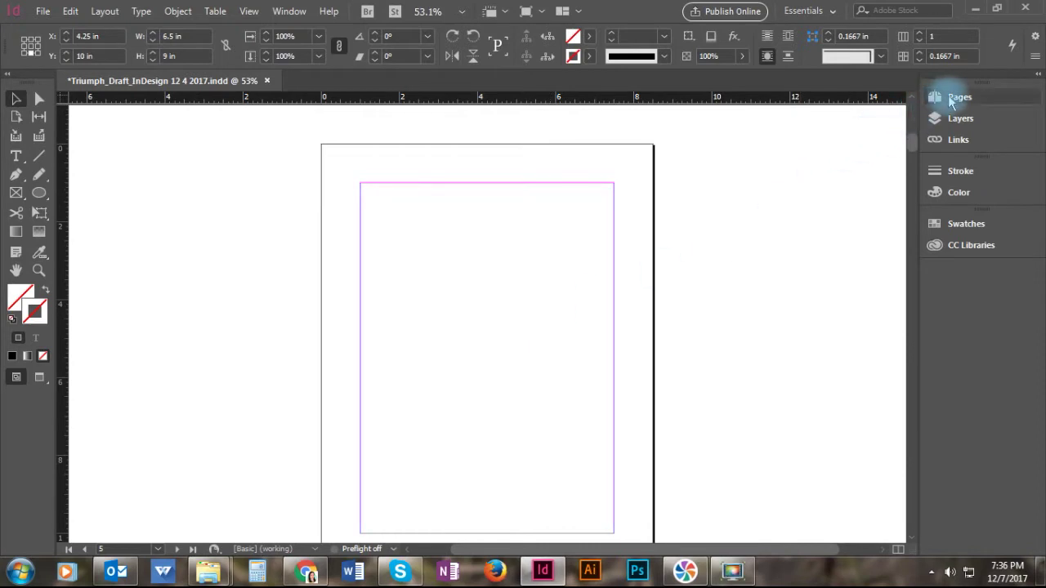
left_click(830, 11)
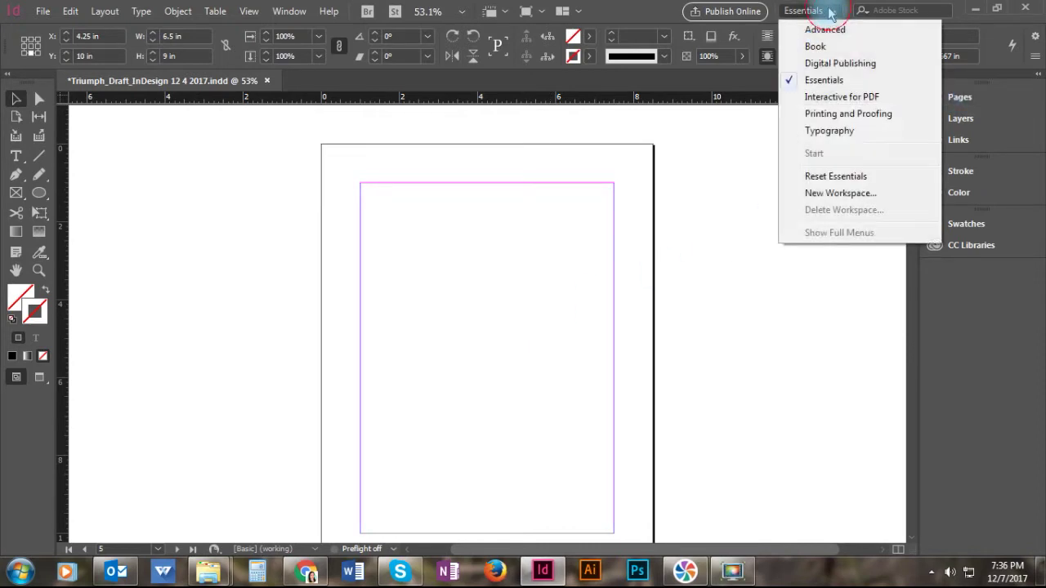
left_click(825, 81)
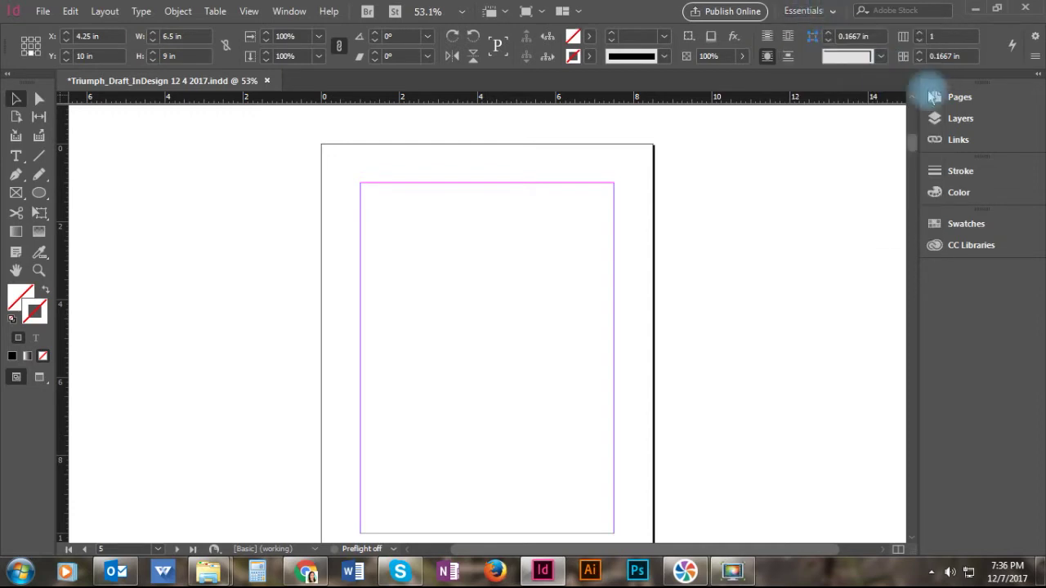
Step: Delete the blank page 5 from the document
left_click(994, 100)
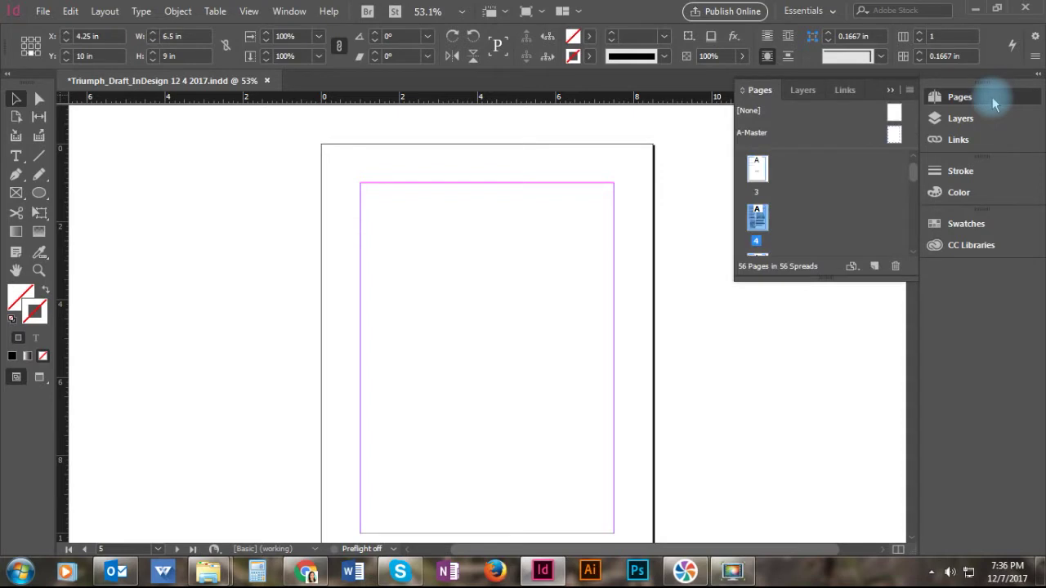
scroll(793, 191, "down", 1)
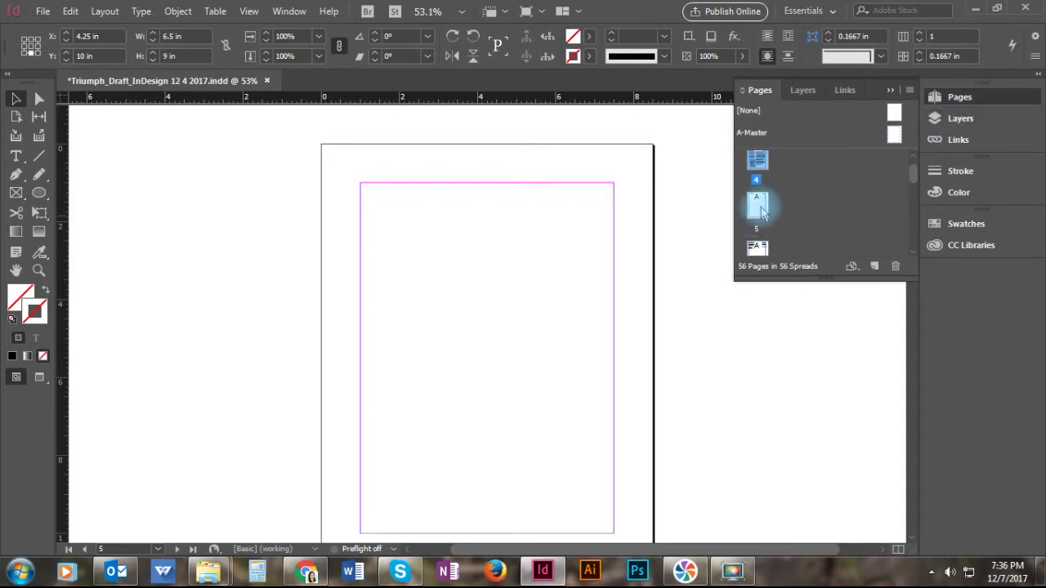
left_click_drag(763, 211, 763, 212)
left_click(762, 211)
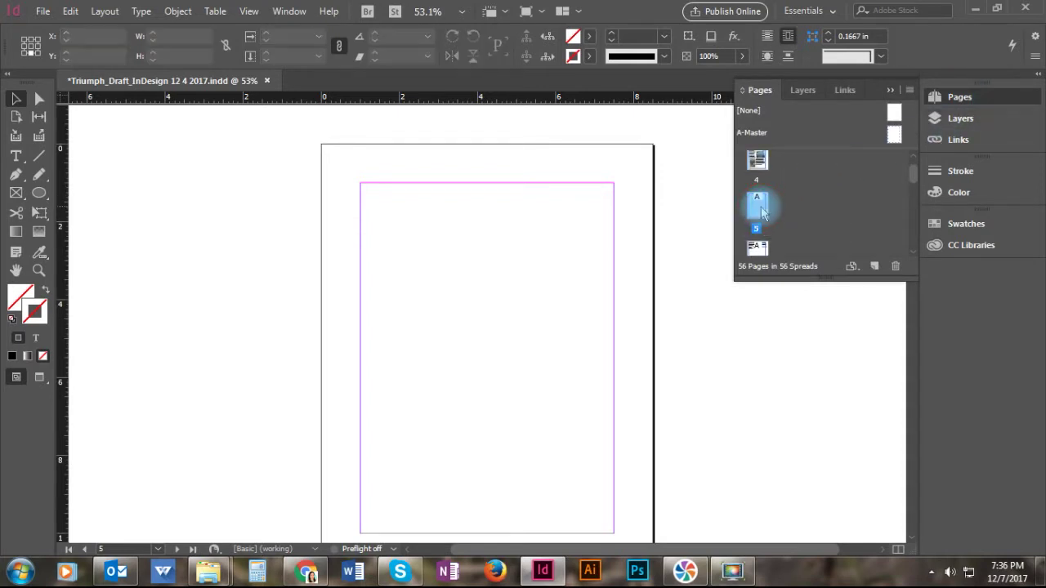
scroll(618, 212, "down", 2)
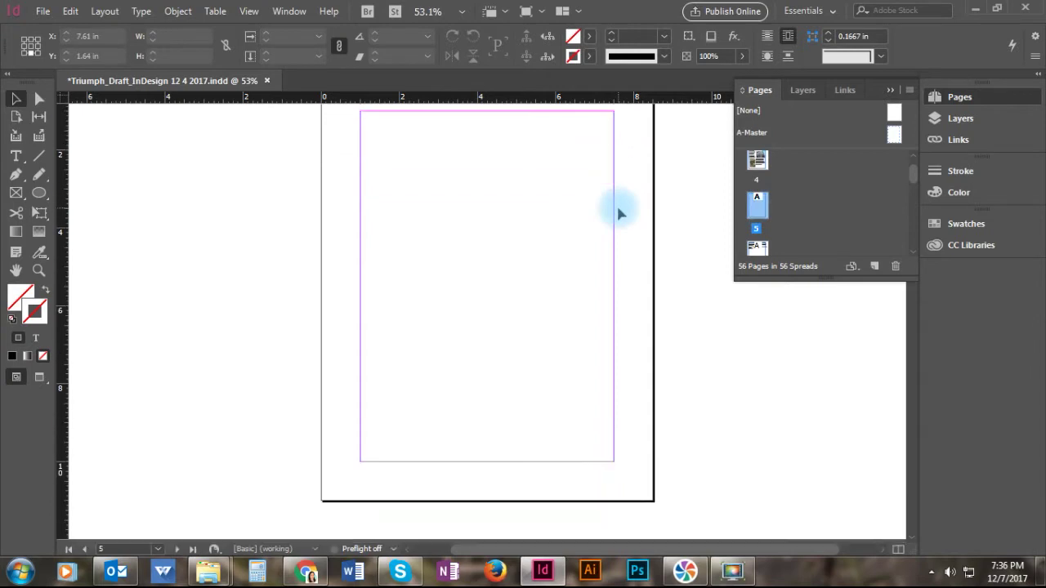
scroll(634, 187, "up", 1)
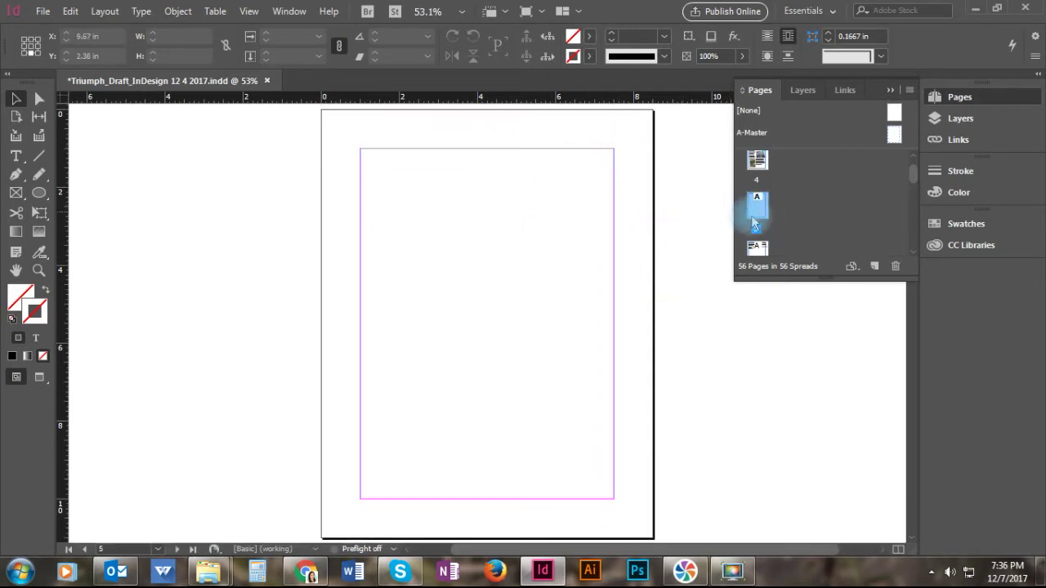
left_click(896, 268)
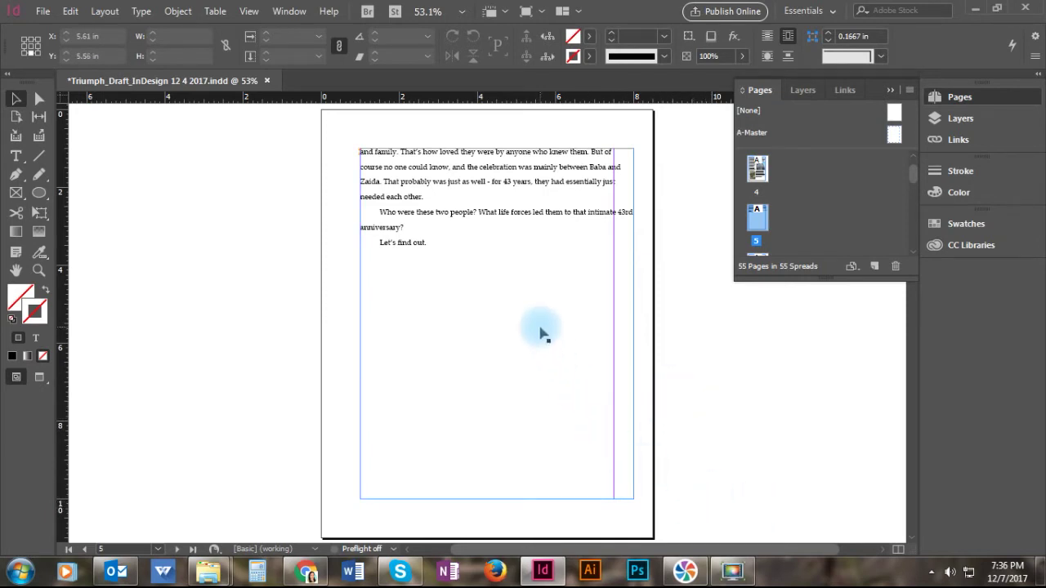
Step: Remove the break before "and family" at the start of page 5 so the text flows back onto page 4
scroll(540, 331, "up", 5)
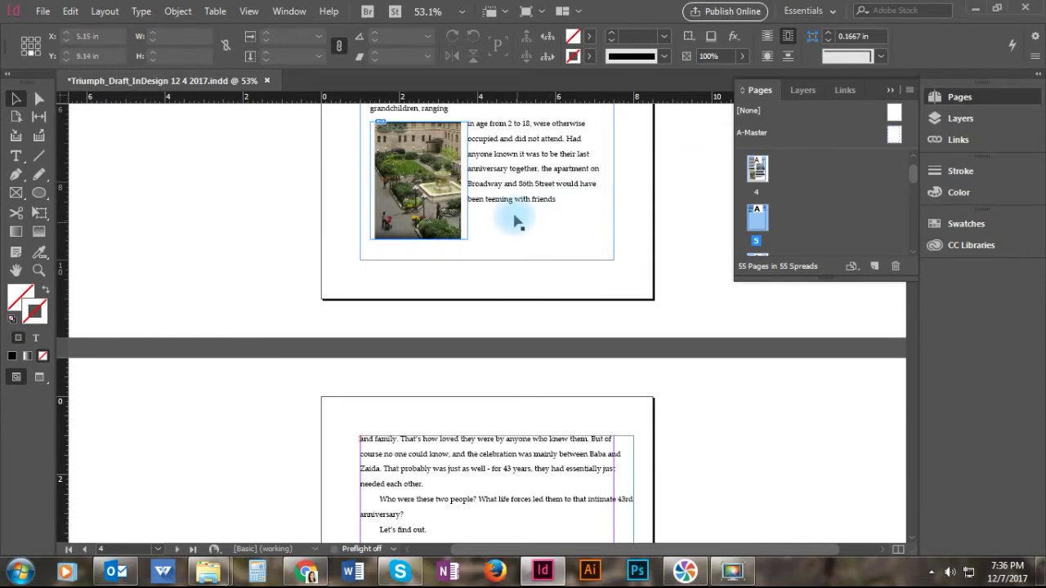
scroll(541, 248, "down", 2)
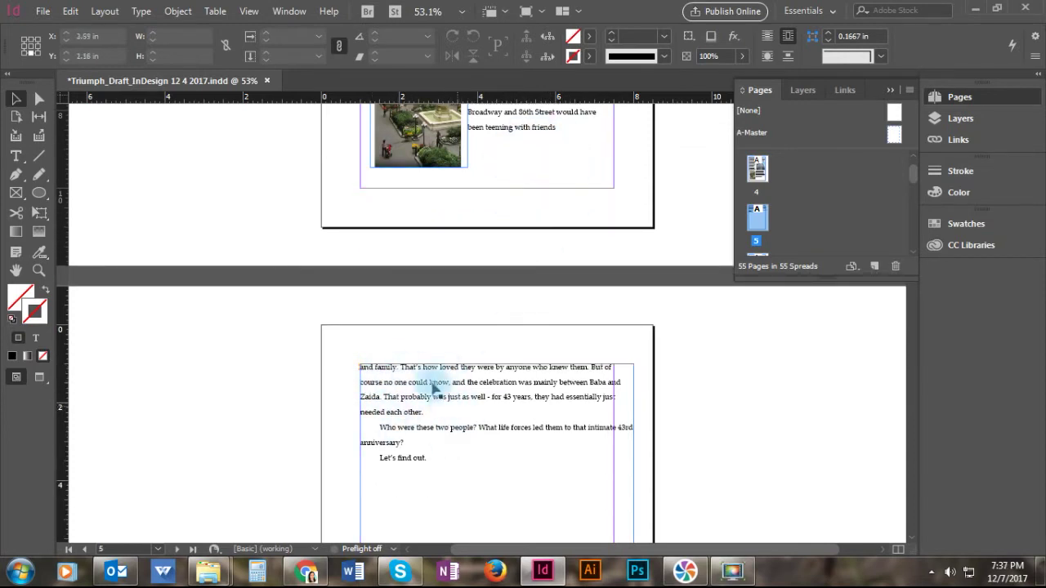
left_click(15, 157)
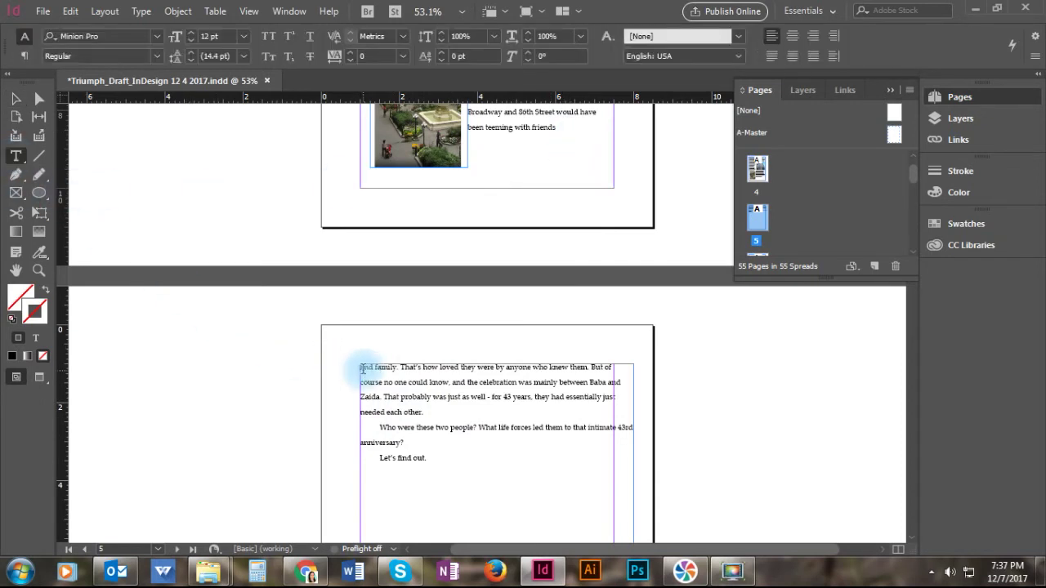
left_click(362, 371)
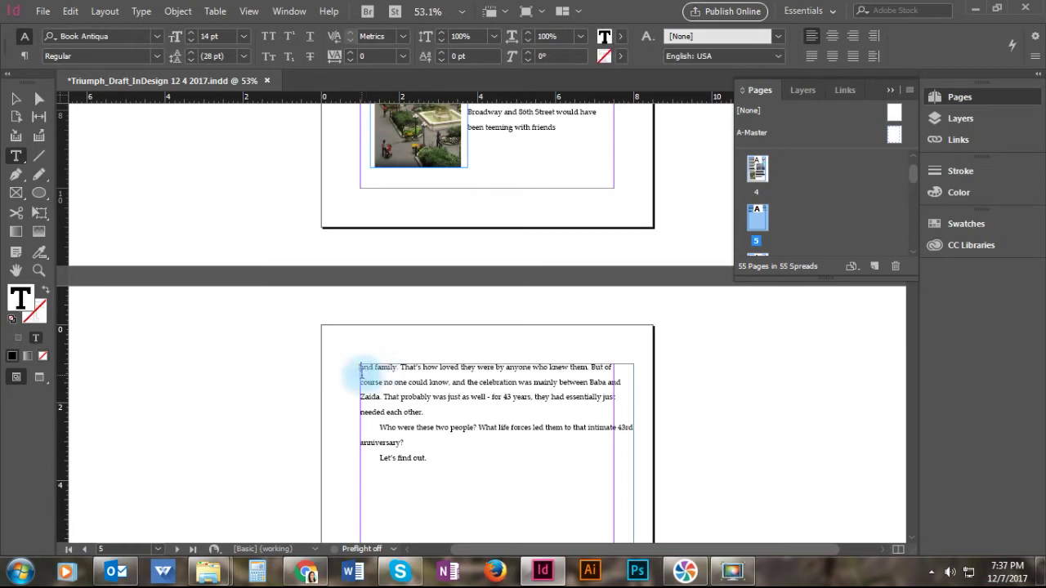
left_click(452, 370)
left_click_drag(451, 371, 437, 367)
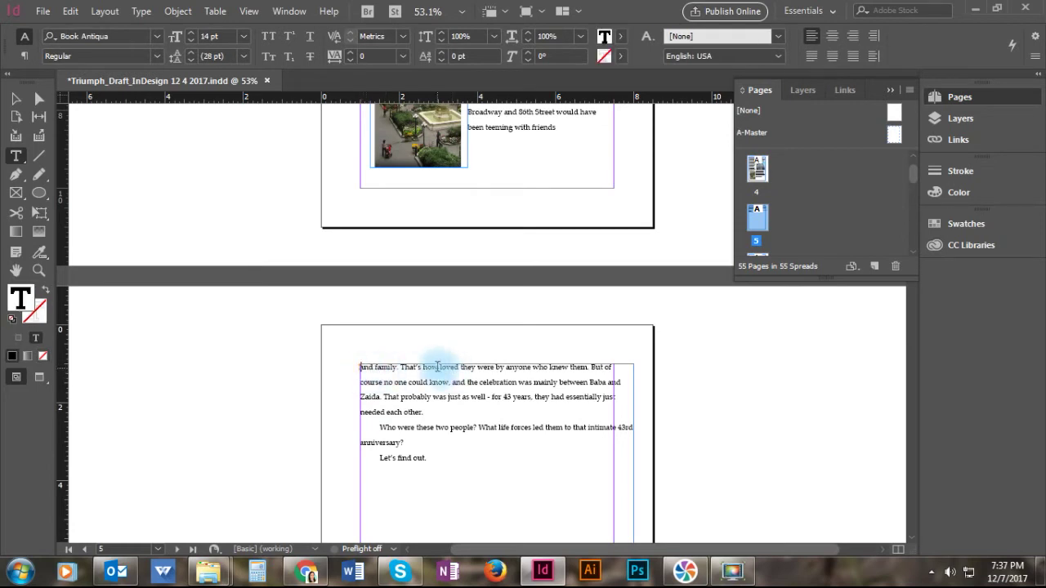
key("BackSpace")
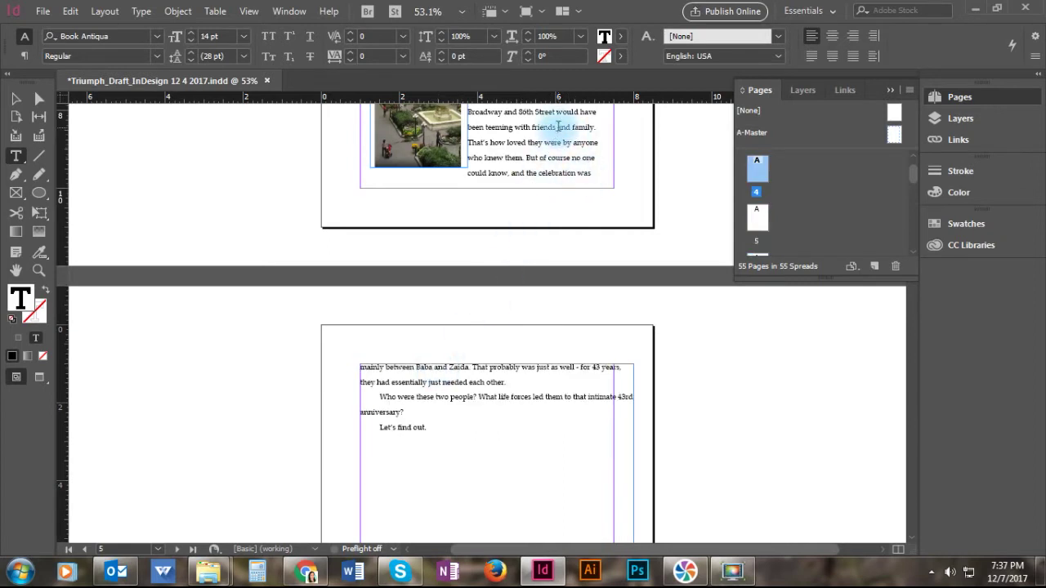
Step: Narrow page 5's text frame to 6.5 in wide so its right edge meets the page margin
scroll(558, 127, "up", 1)
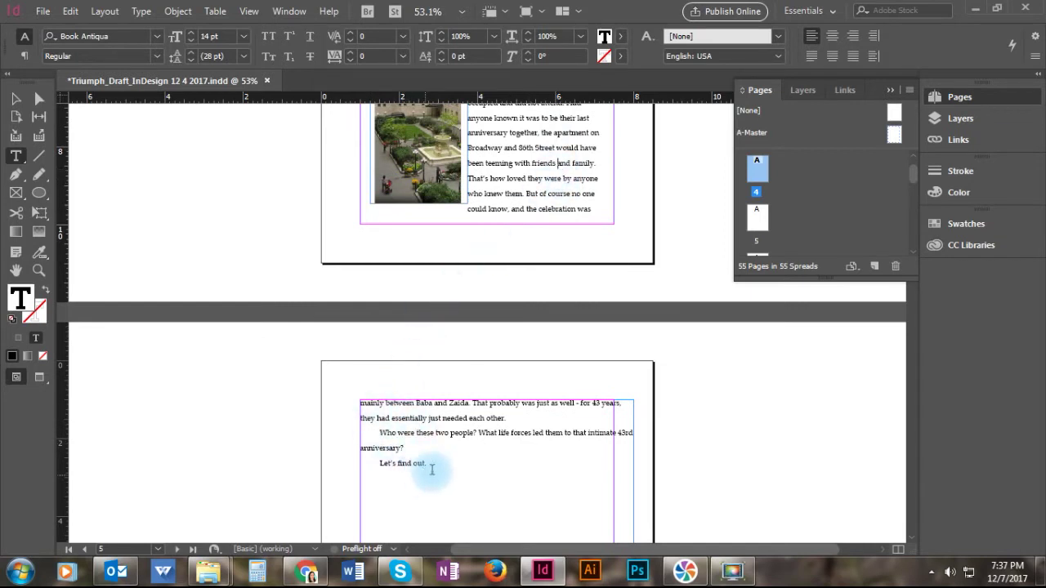
scroll(479, 428, "down", 6)
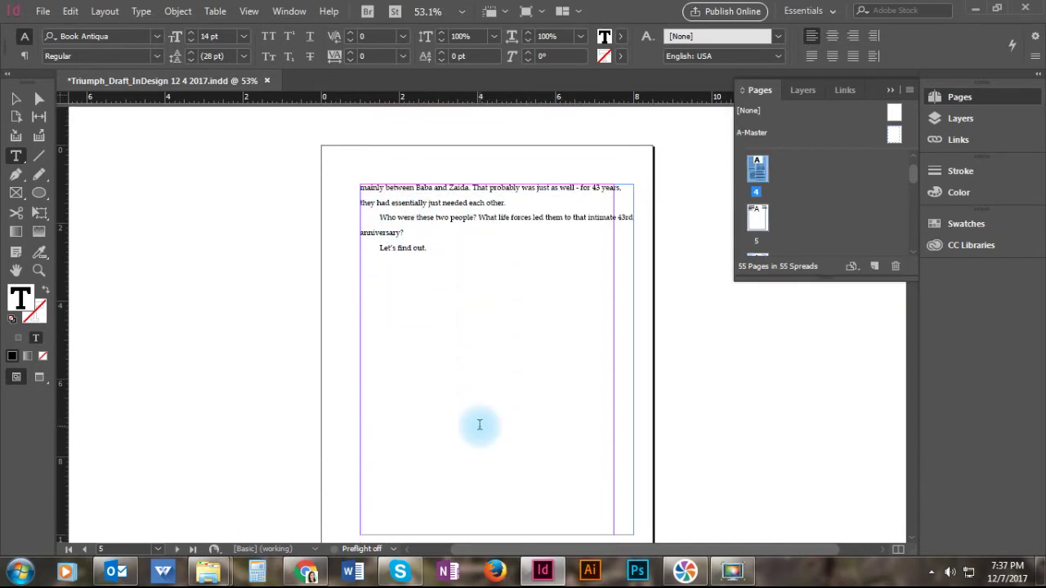
scroll(480, 425, "down", 1)
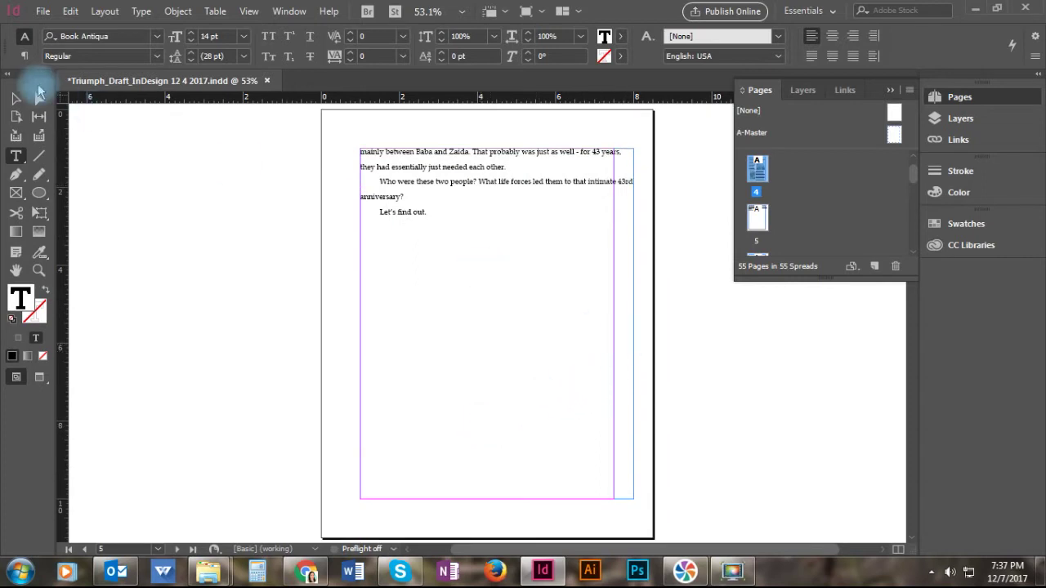
left_click(16, 99)
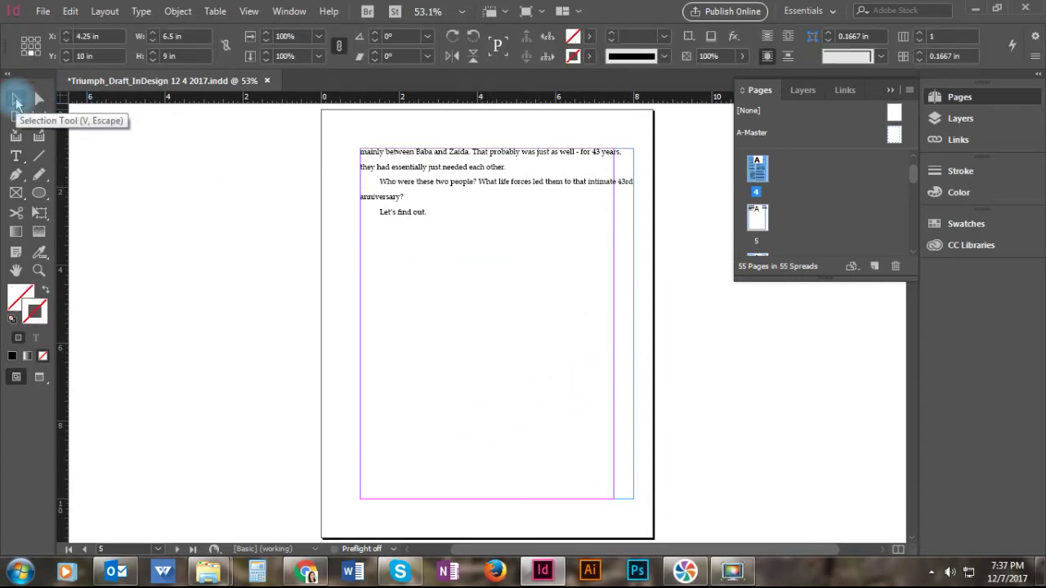
left_click(632, 348)
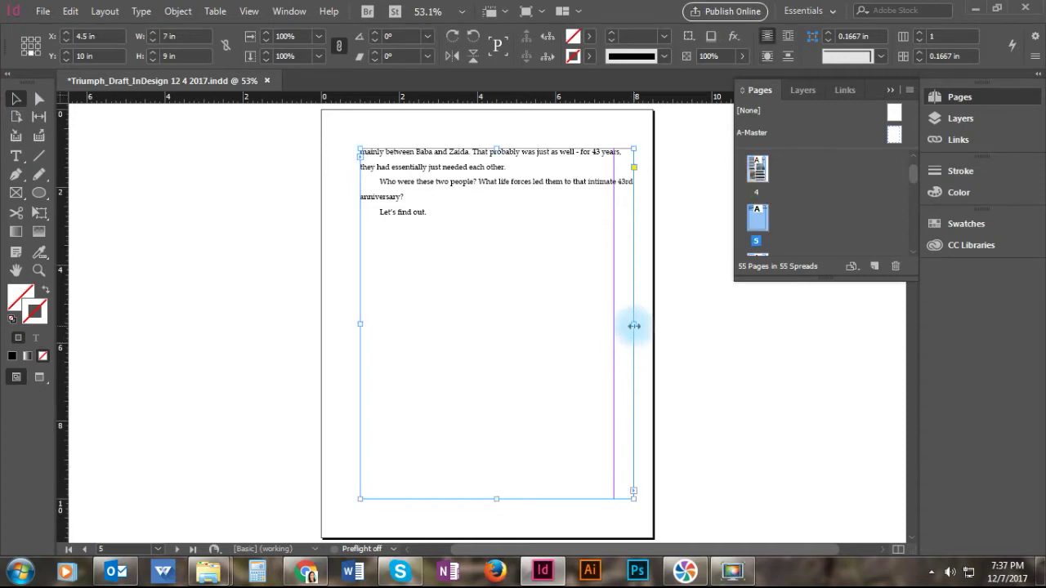
left_click_drag(634, 326, 613, 326)
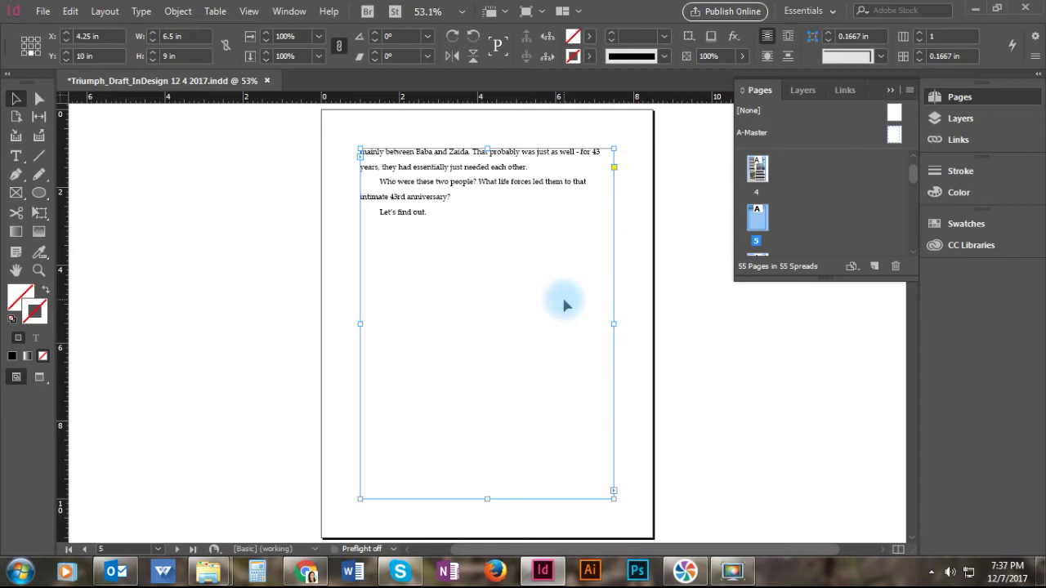
Step: Move page 5's filled text frame onto the pasteboard beside the page and select the empty frame underneath it
left_click_drag(564, 304, 282, 297)
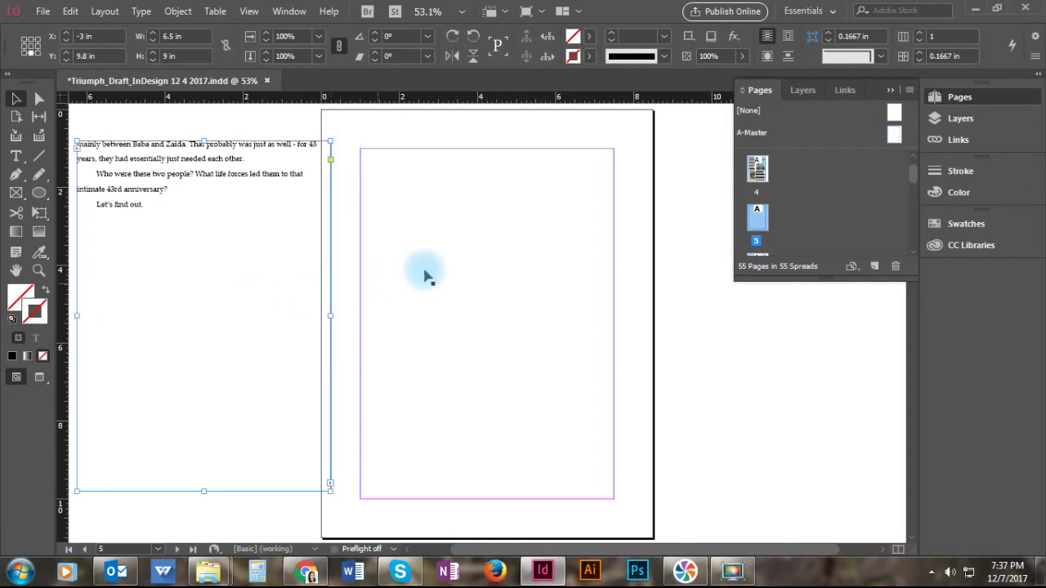
left_click(500, 237)
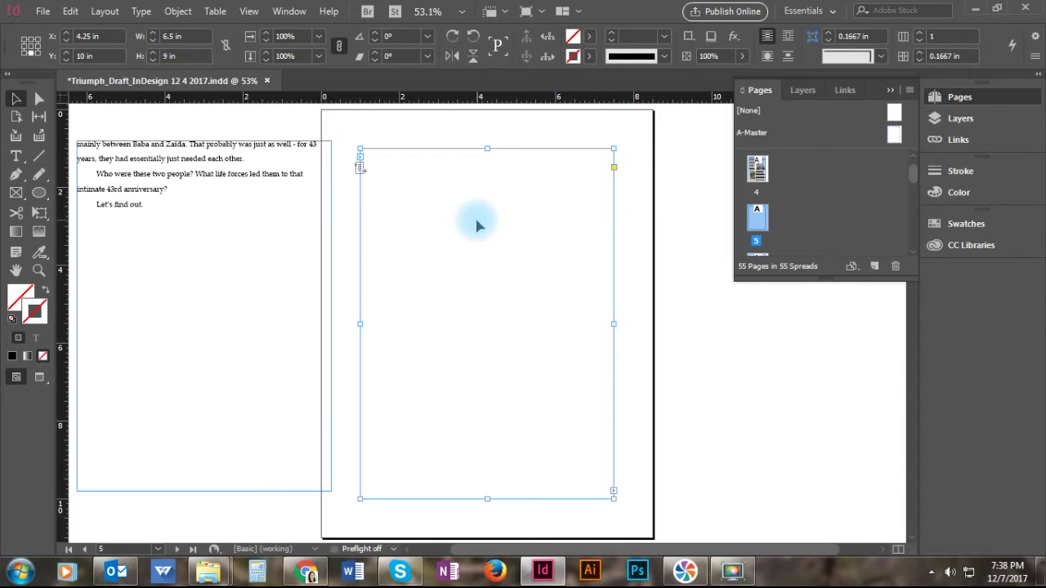
Step: Check which entries under Layer 1 correspond to page 5's filled and empty text frames by selecting each frame in turn
left_click(961, 119)
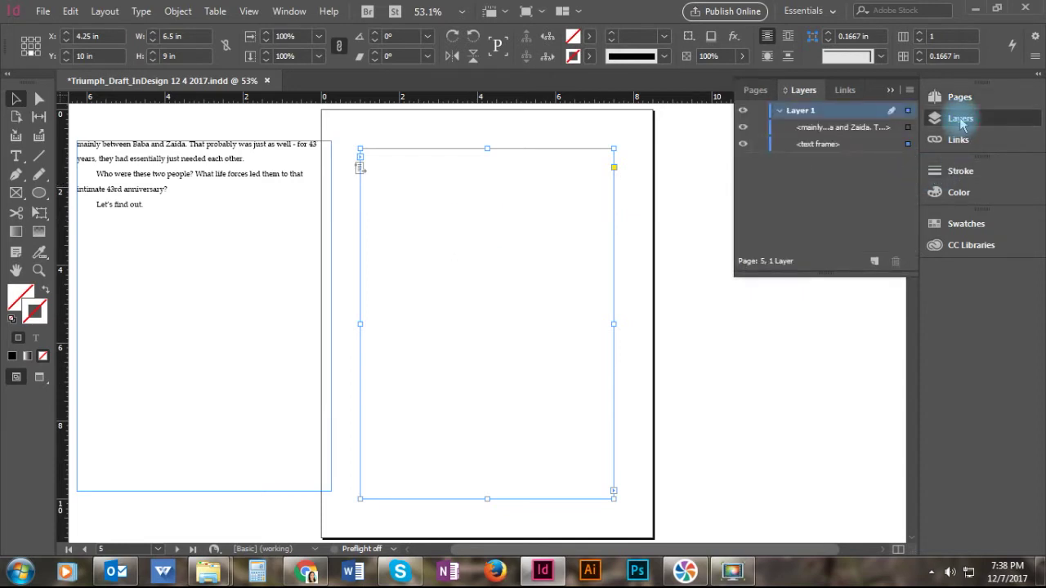
left_click(800, 128)
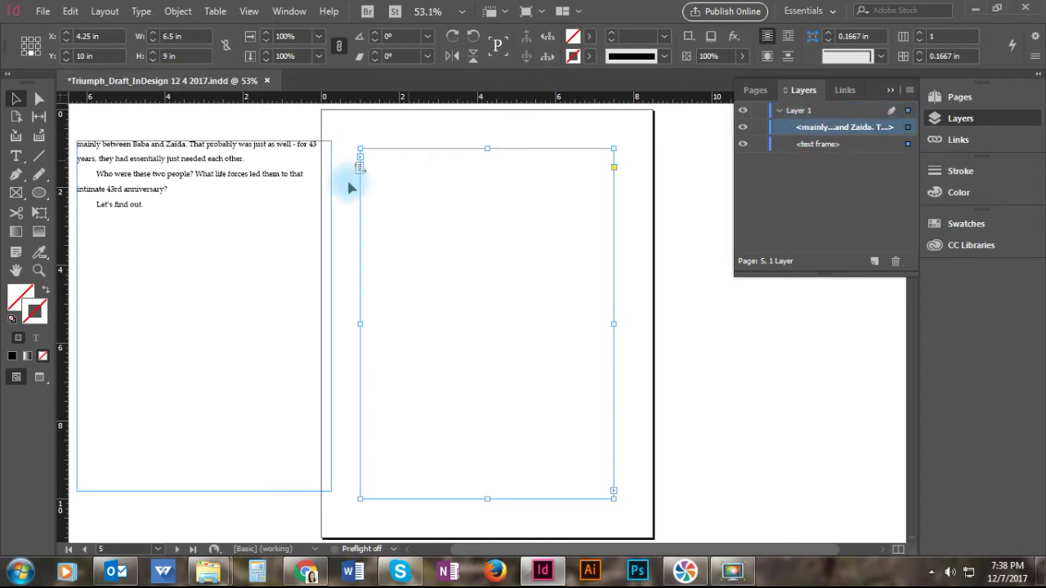
left_click(304, 163)
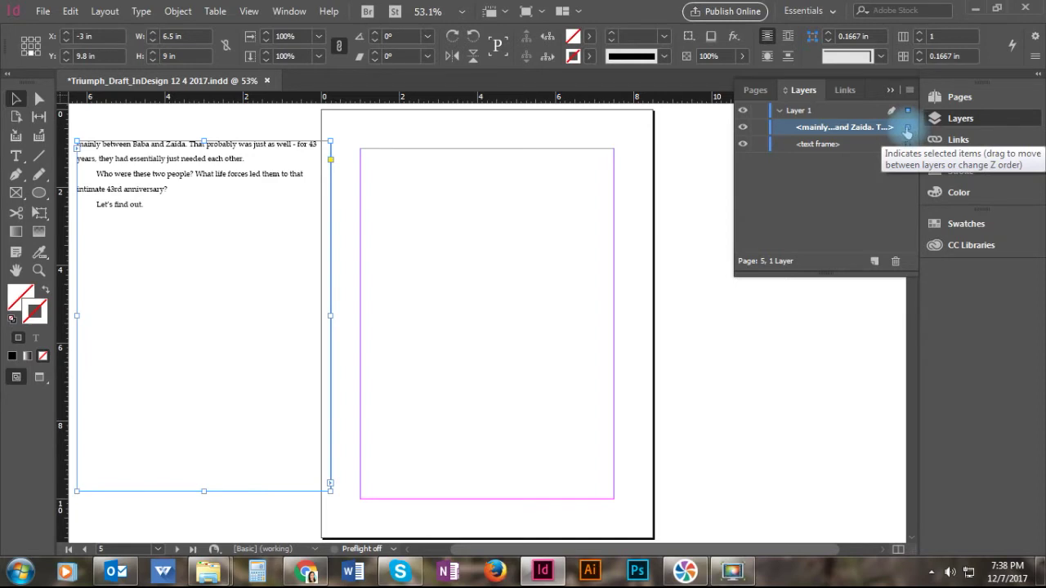
left_click(275, 164)
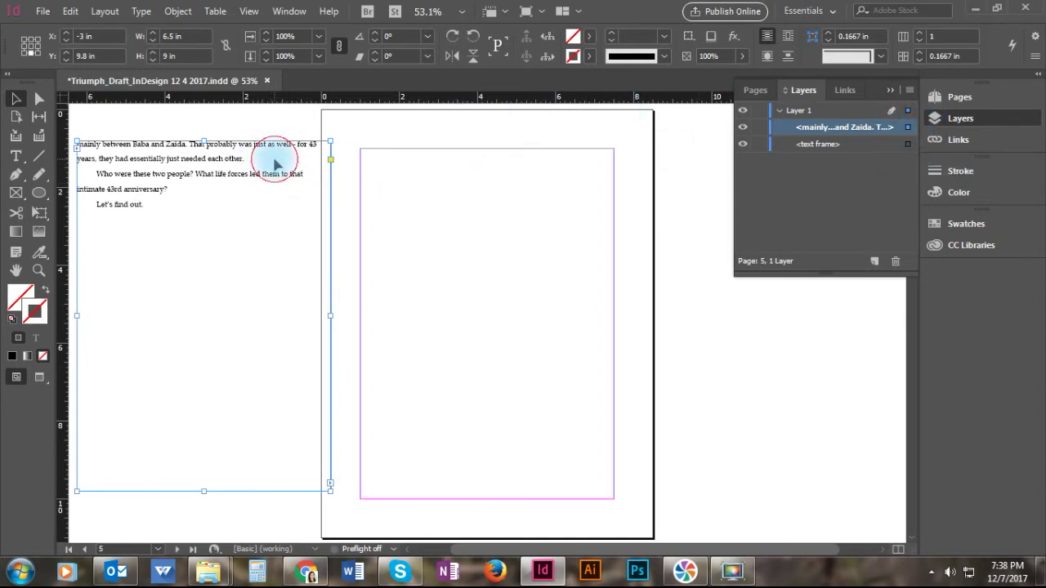
left_click(472, 157)
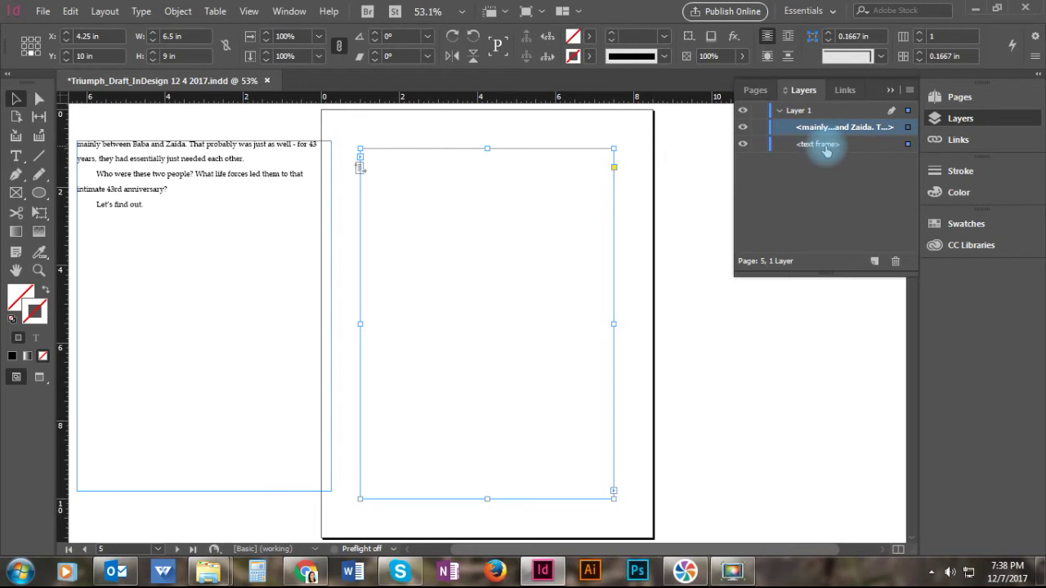
double_click(823, 127)
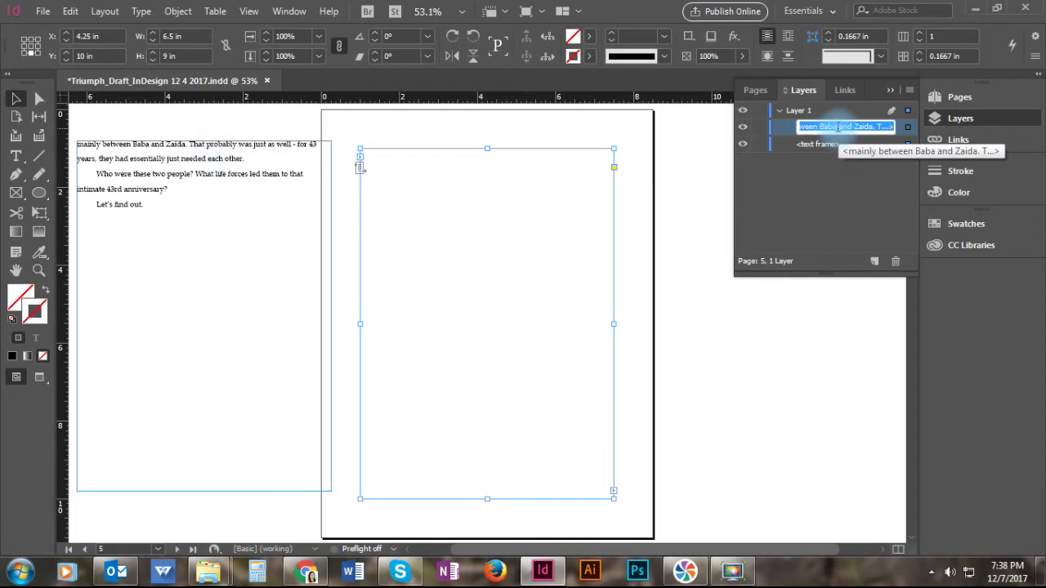
left_click(206, 165)
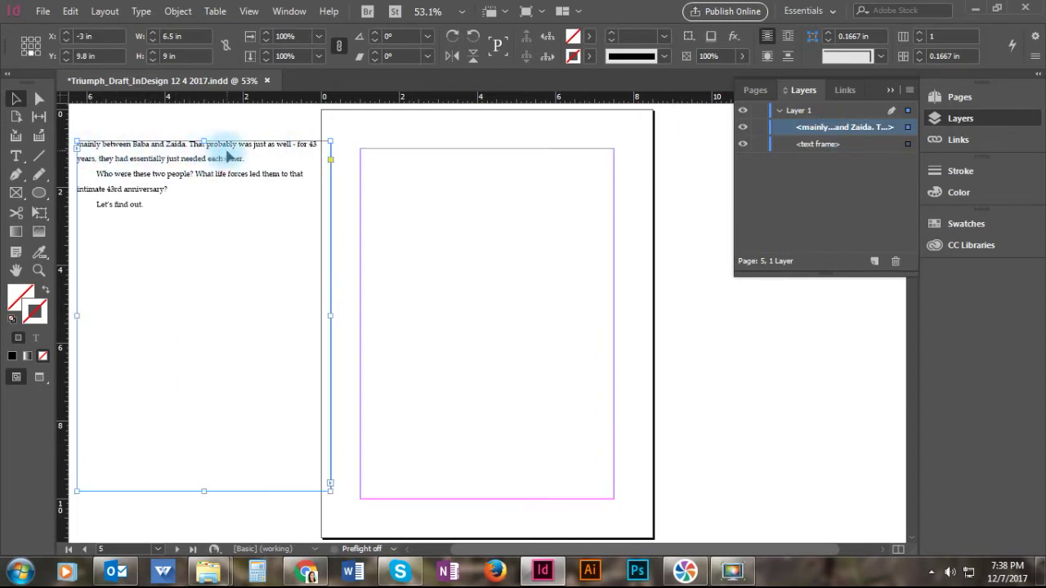
Step: Delete page 5's empty text frame from Layer 1 and move the filled frame back inside the page margins
left_click(791, 145)
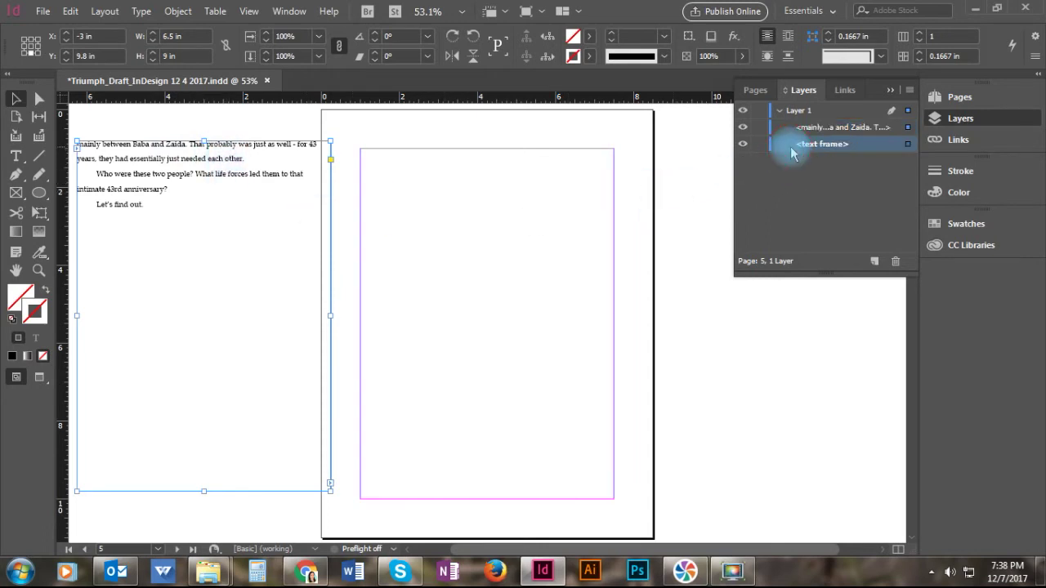
left_click(609, 155)
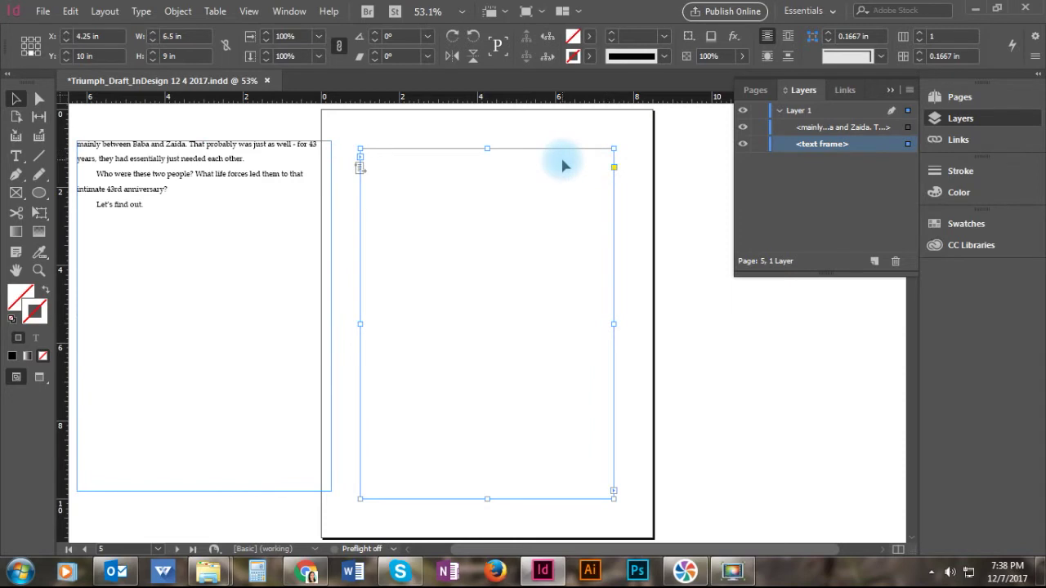
left_click(840, 127, "shift")
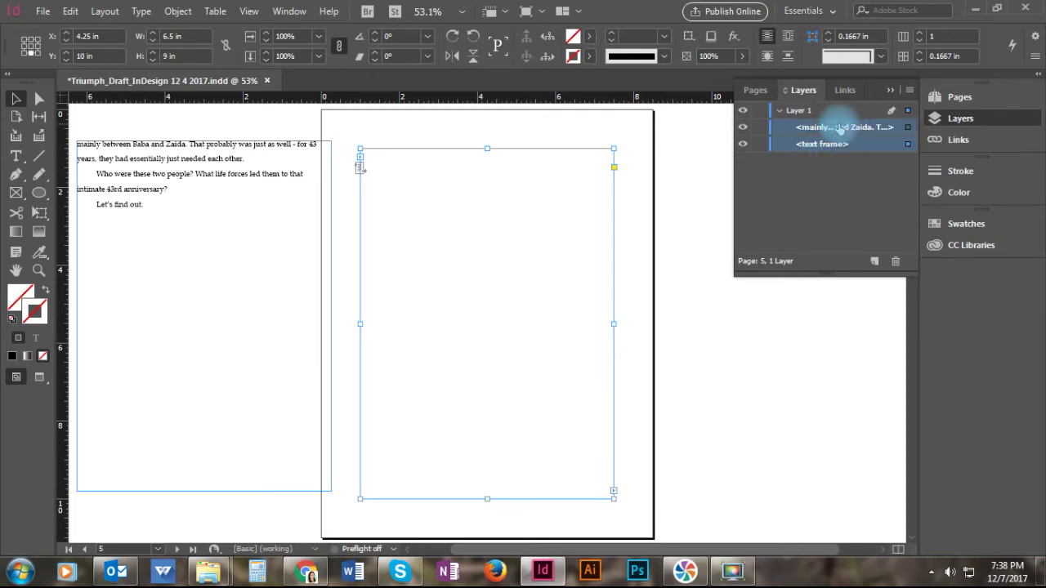
right_click(832, 135)
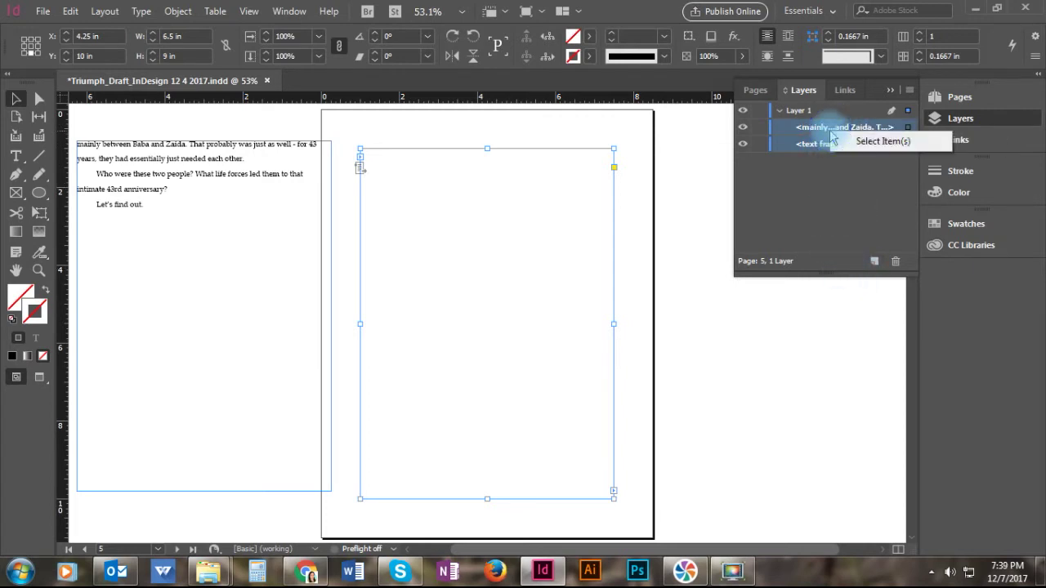
left_click(782, 175)
left_click(796, 144)
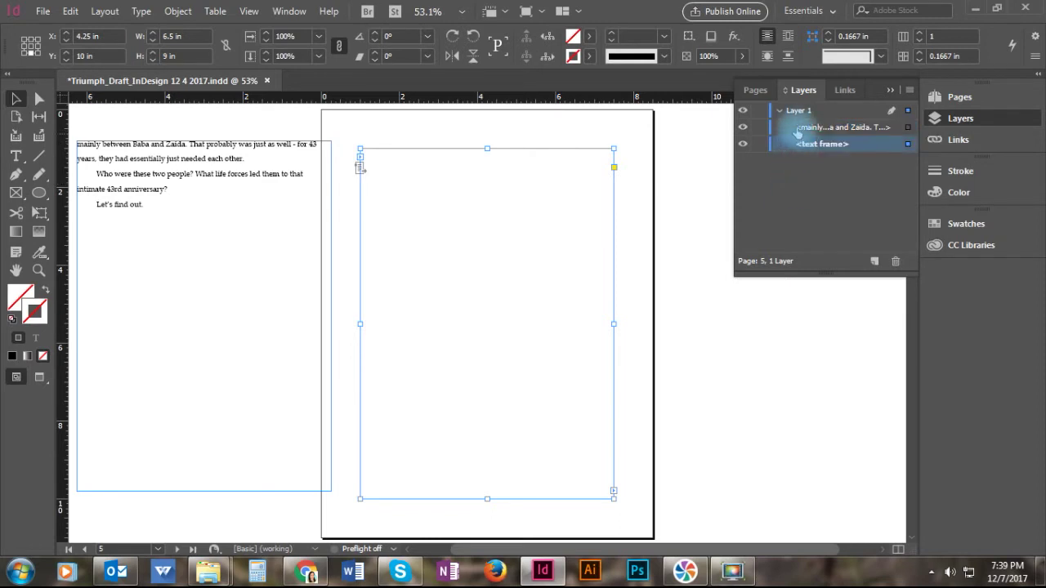
left_click(797, 129)
left_click(797, 145)
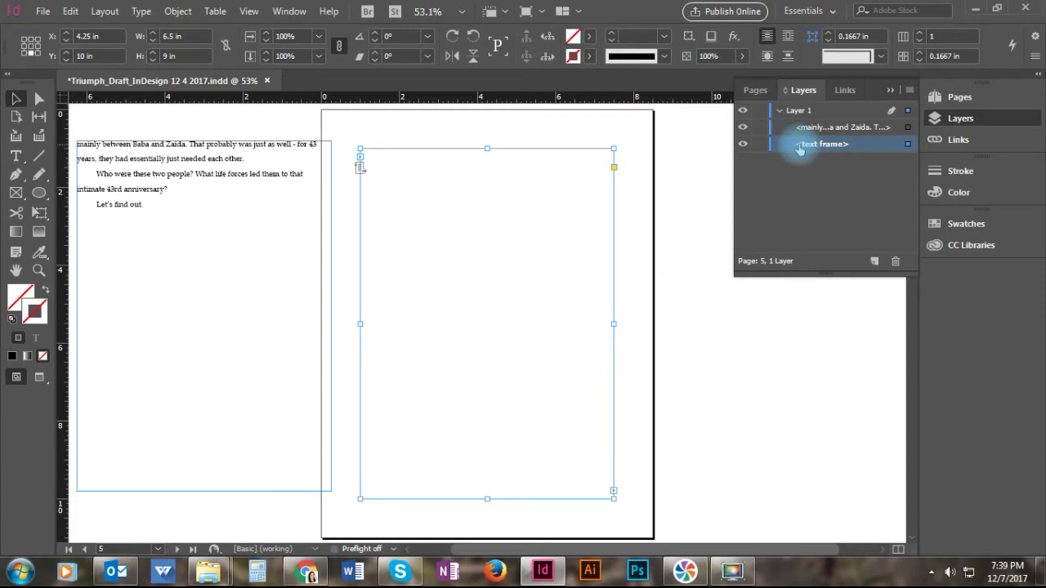
left_click(895, 262)
left_click_drag(563, 150, 583, 243)
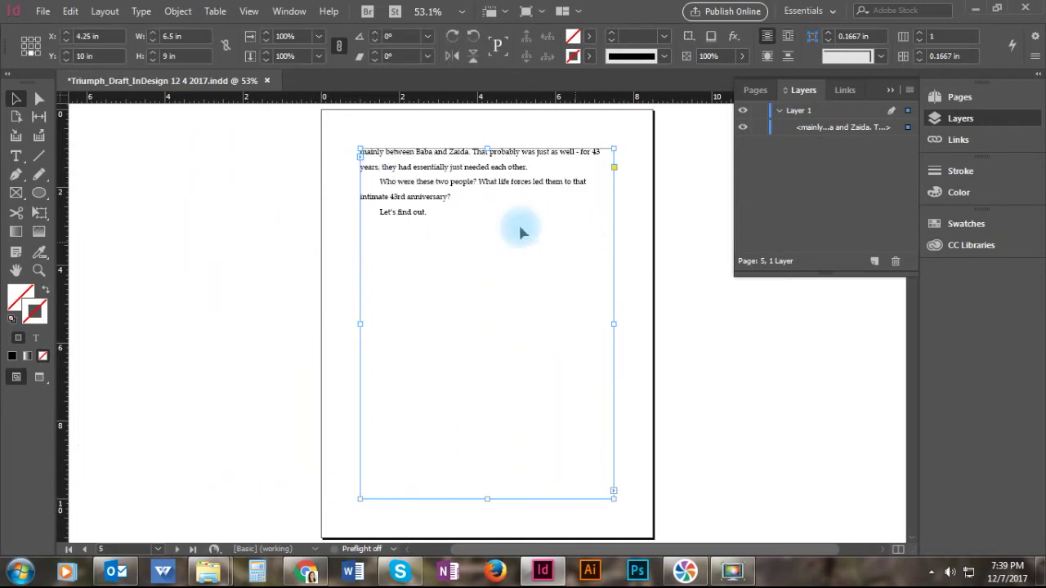
Step: Narrow the ANCESTRY text frame on page 6 to 6.5 in wide so its right edge meets the margin
scroll(523, 233, "down", 10)
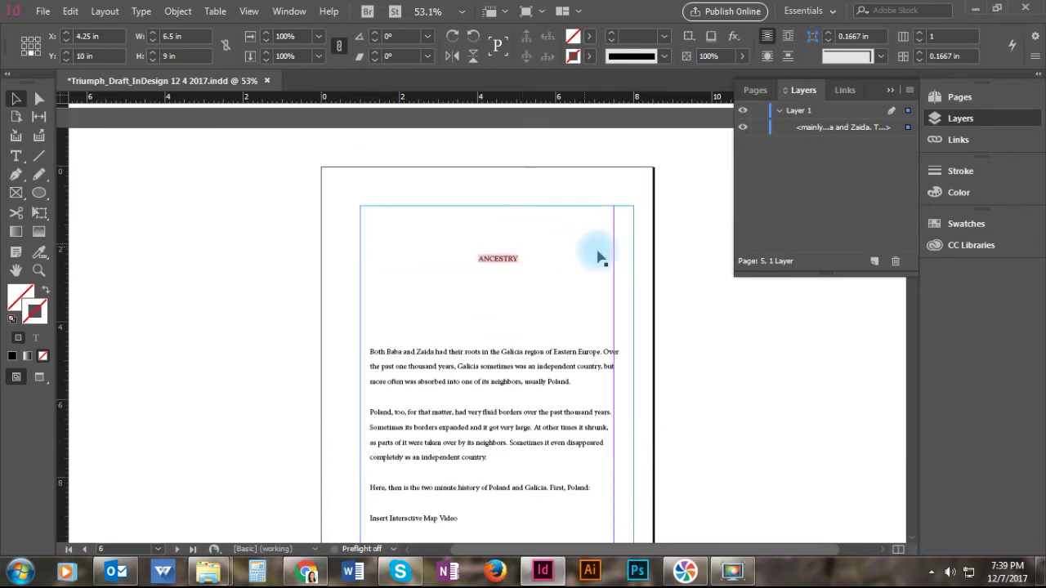
left_click(630, 266)
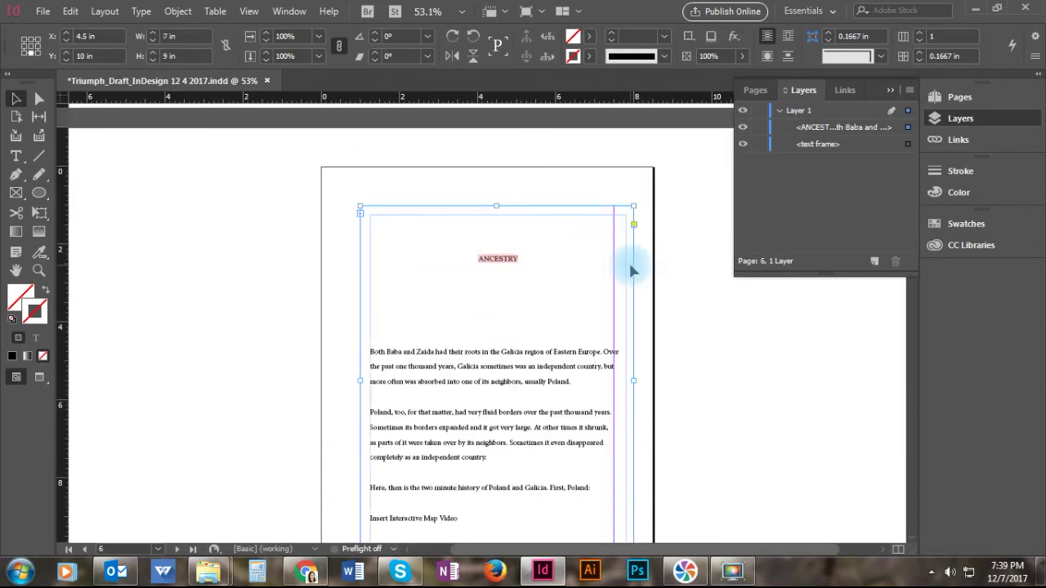
left_click_drag(634, 384, 615, 383)
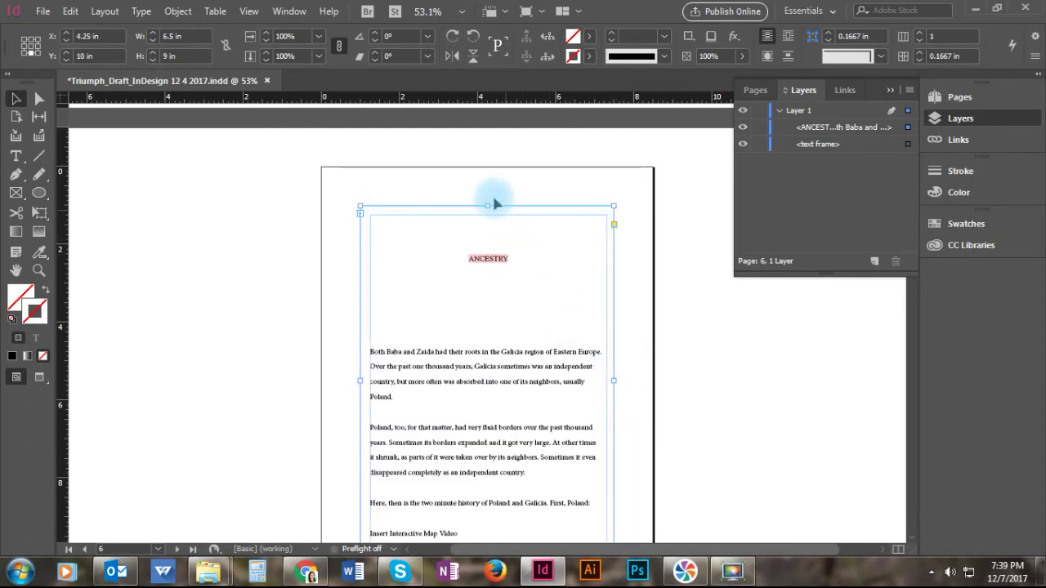
mouse_move(486, 203)
left_mouse_down()
mouse_move(490, 226)
mouse_move(485, 204)
left_mouse_up()
scroll(495, 238, "down", 5)
left_click_drag(488, 233, 488, 229)
Step: Narrow page 7's text frame to 6.5 in wide to match the right page margin
scroll(494, 277, "down", 4)
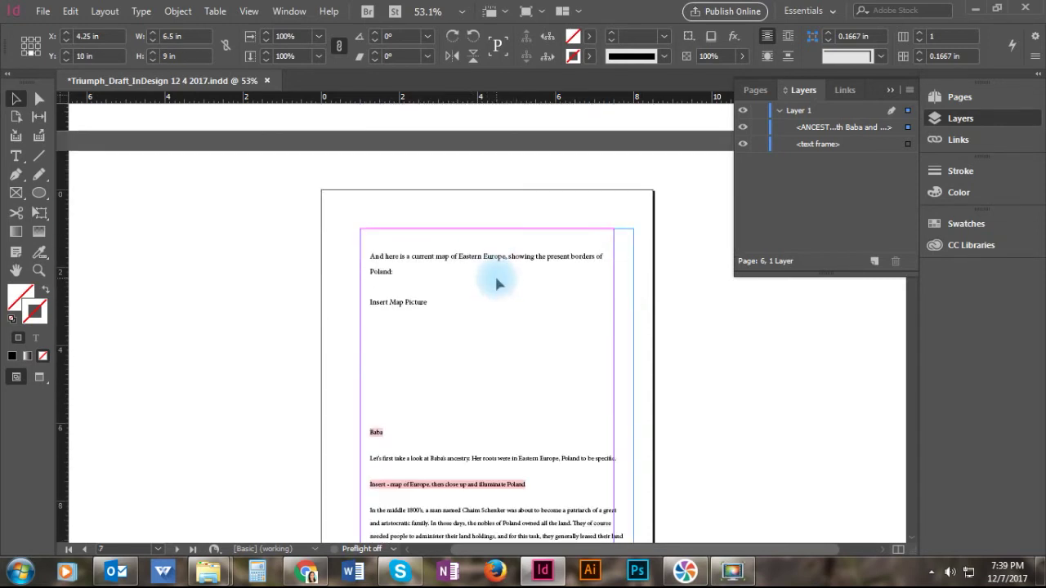
left_click(496, 282)
left_click_drag(636, 332, 614, 330)
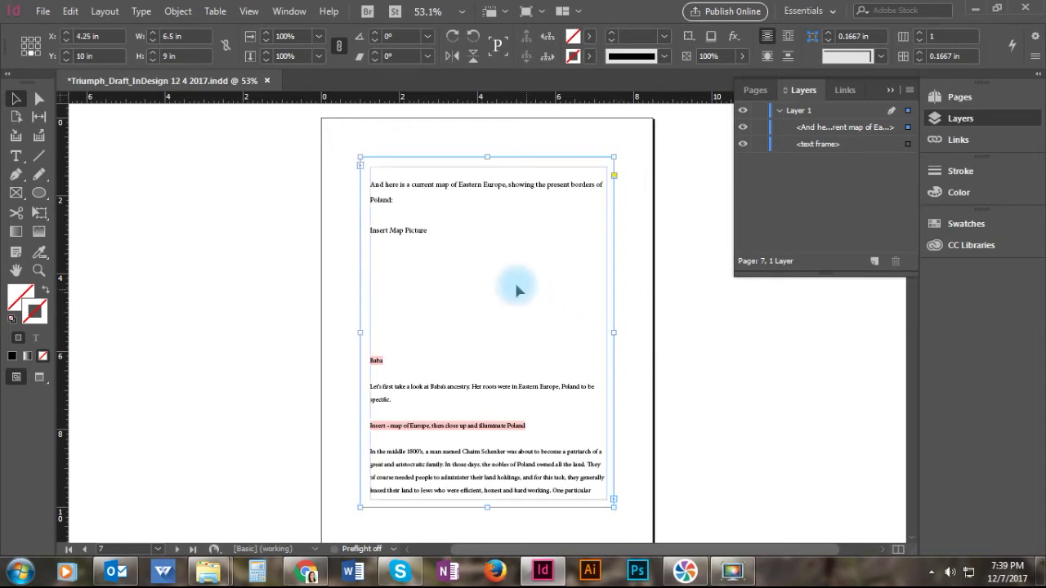
Step: Narrow page 8's text frame to 6.5 in wide so it ends at the right margin
scroll(517, 290, "down", 7)
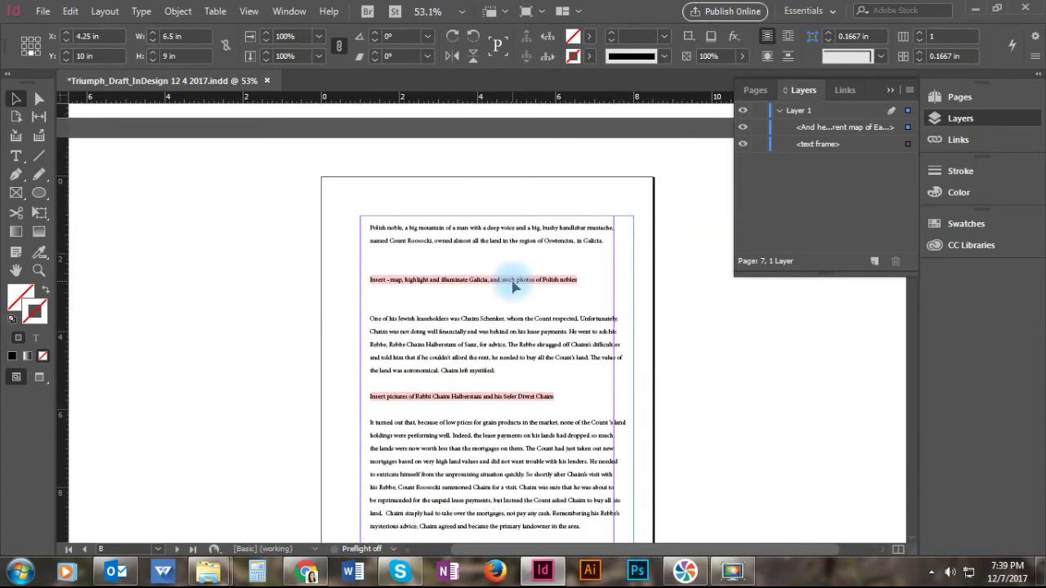
scroll(515, 286, "down", 3)
left_click(581, 290)
left_click_drag(634, 282, 614, 282)
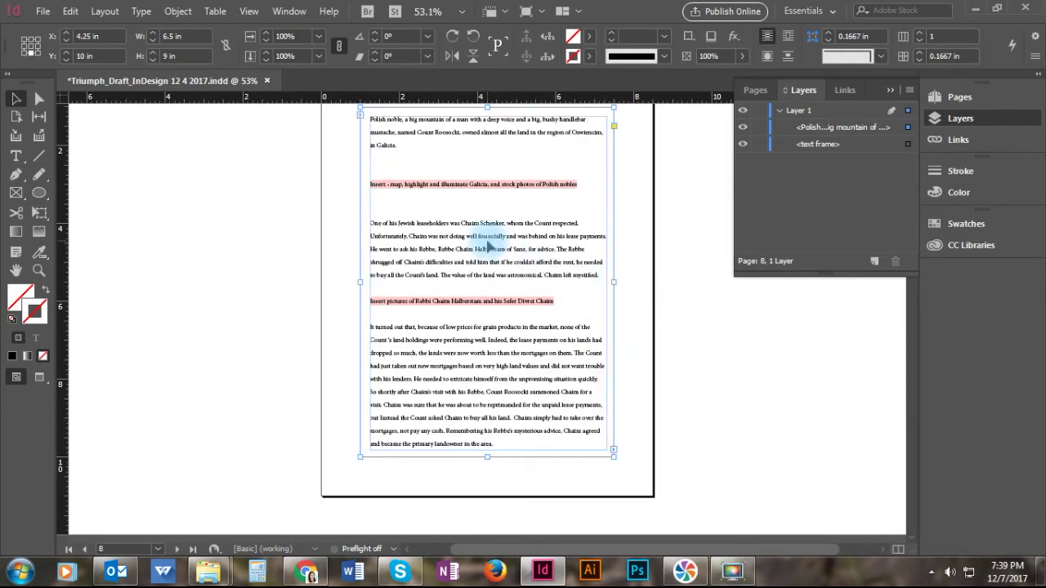
Step: Delete the empty text frame underneath page 8's filled frame from Layer 1
scroll(489, 245, "up", 2)
left_click(825, 144)
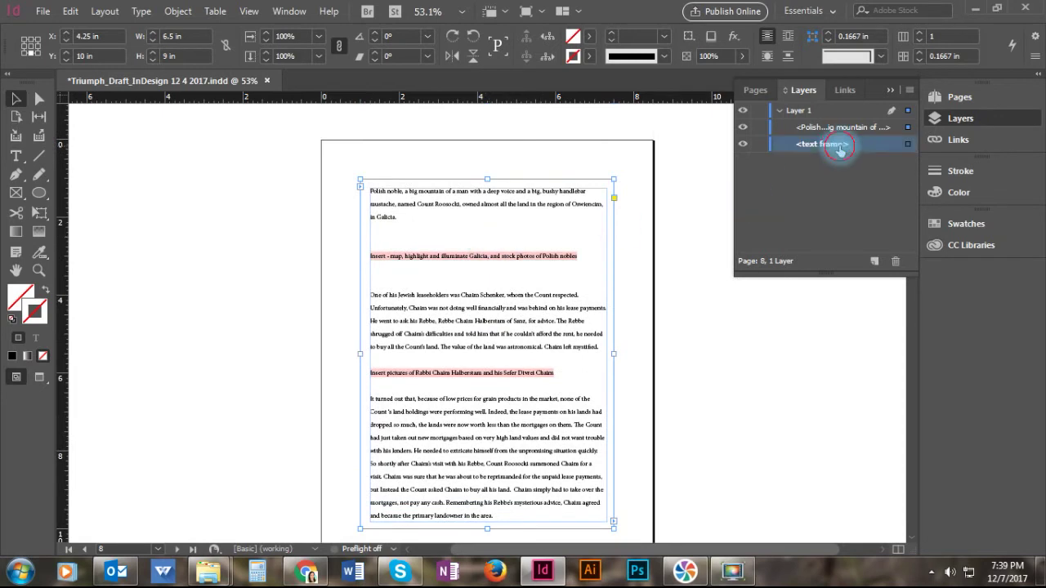
left_click(894, 260)
Step: Go back to page 7 and delete its empty duplicate text frame from Layer 1
scroll(599, 215, "up", 8)
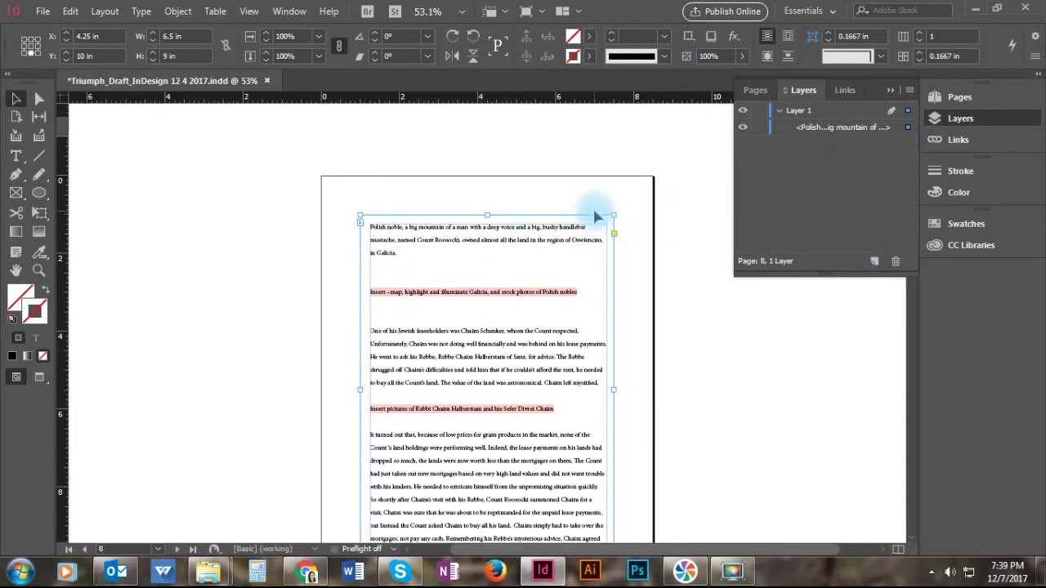
scroll(595, 217, "up", 4)
left_click(594, 215)
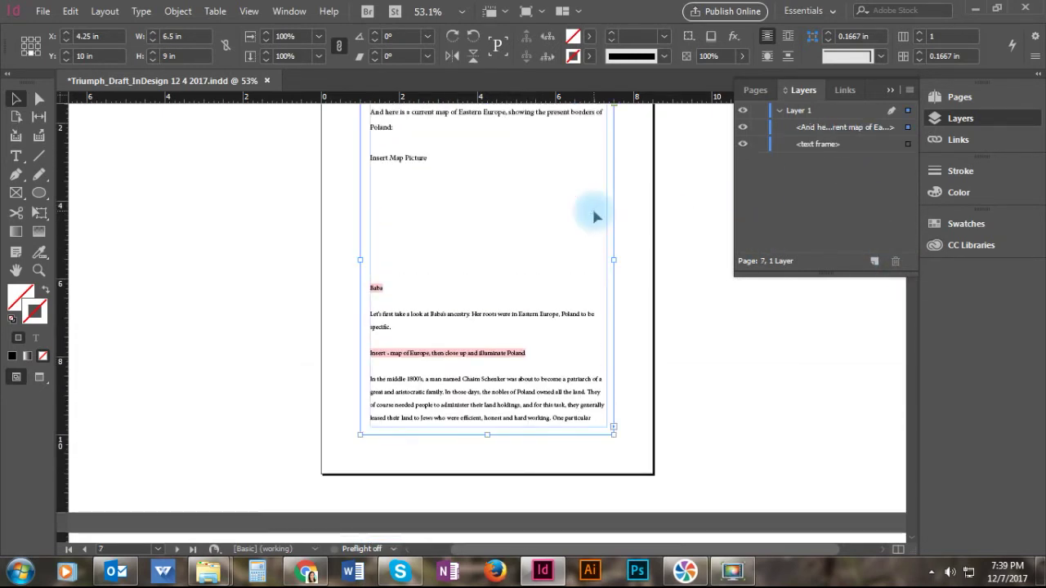
left_click(821, 144)
left_click(896, 260)
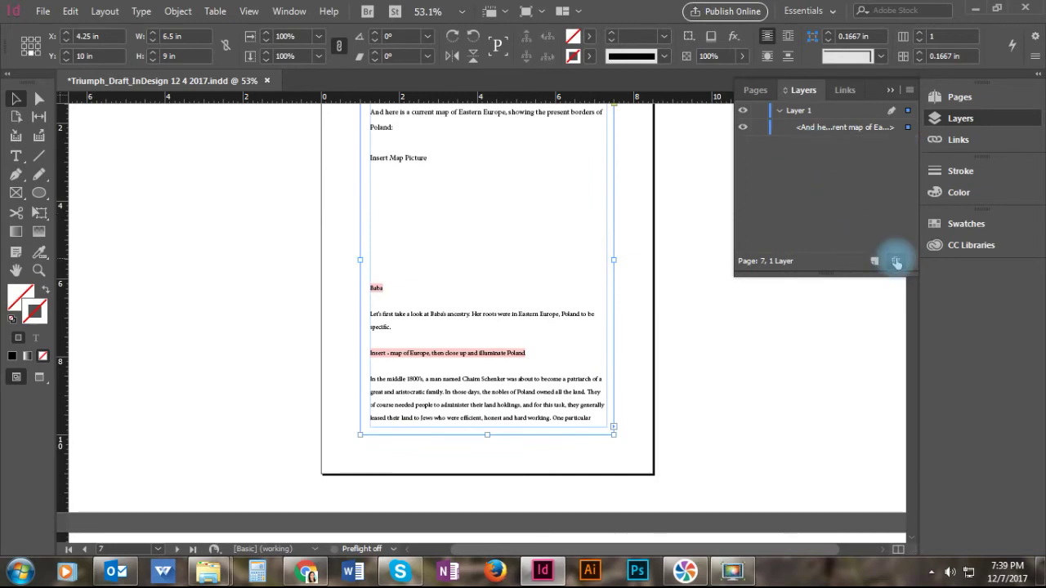
Step: Delete page 9's empty duplicate text frame and narrow the filled frame to the right page margin
scroll(525, 210, "down", 20)
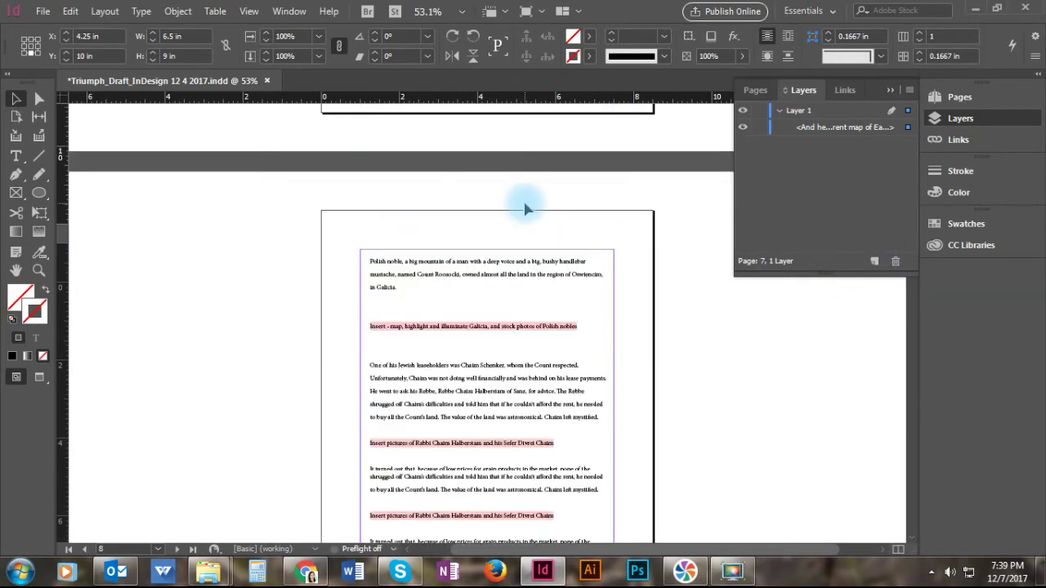
scroll(526, 210, "down", 6)
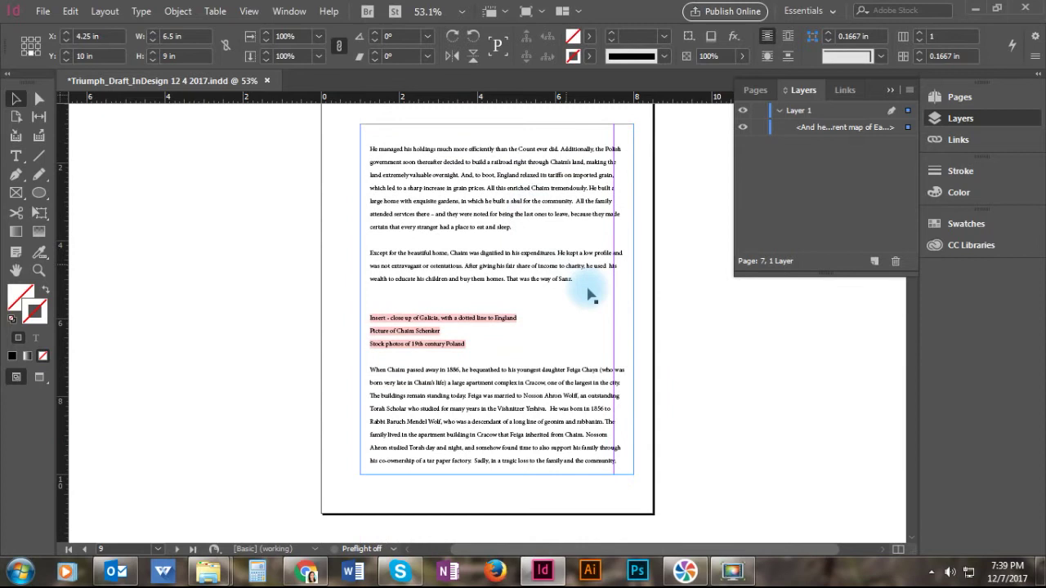
left_click(589, 294)
left_click(841, 143)
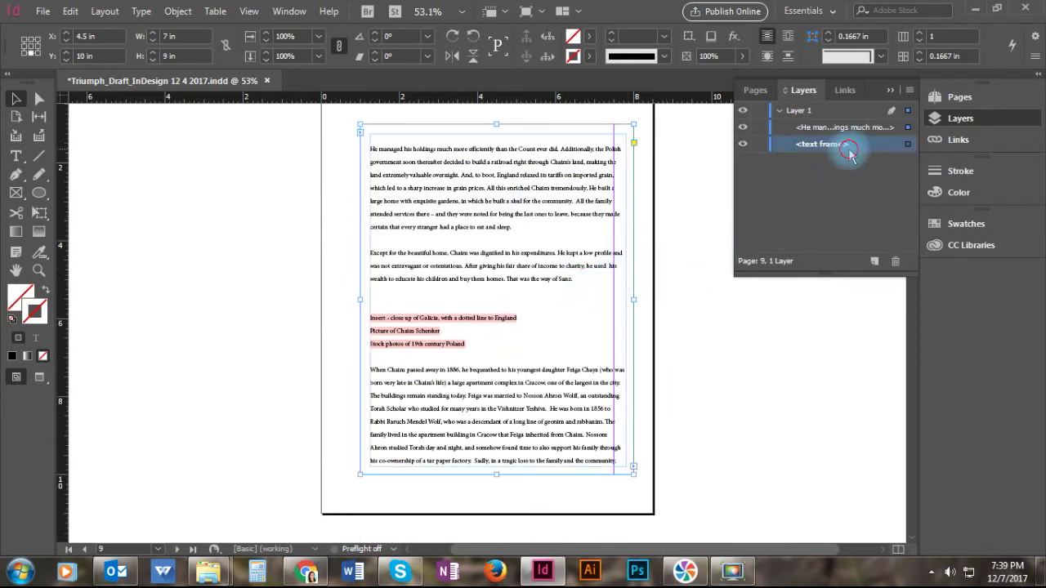
left_click(893, 259)
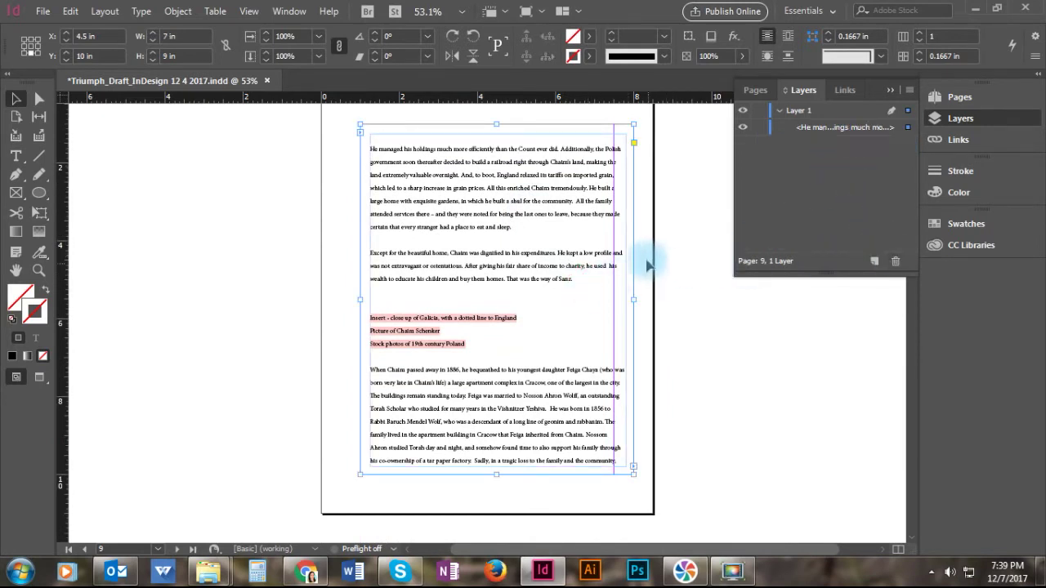
left_click_drag(632, 298, 613, 298)
Step: Narrow page 10's text frame to 6.5 in wide so its right edge meets the margin
scroll(515, 270, "down", 10)
left_click(526, 278)
left_click_drag(633, 215, 613, 212)
Step: Delete the empty duplicate text frame on page 10 from Layer 1
scroll(545, 226, "down", 7)
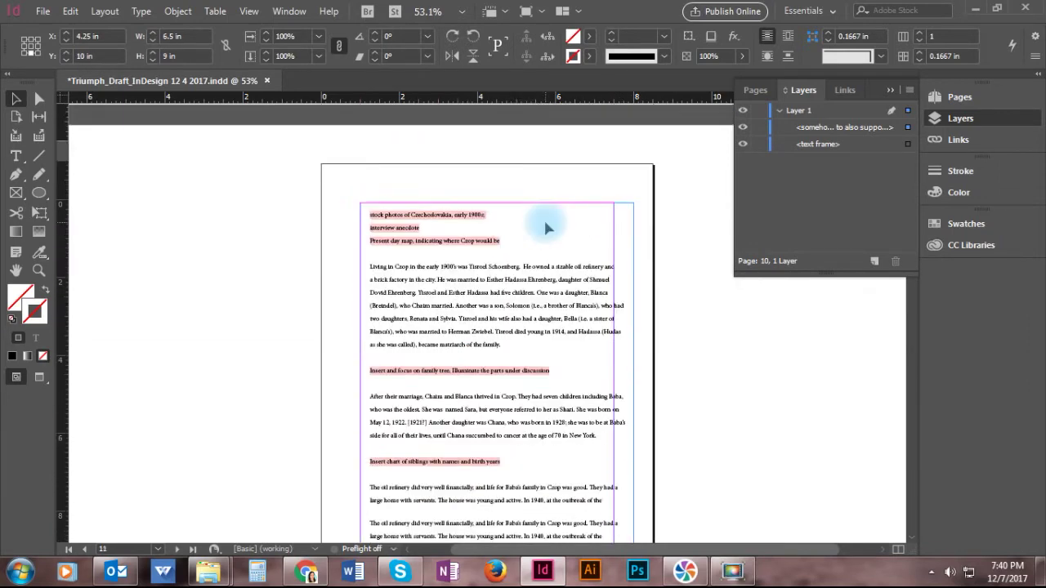
left_click(568, 272)
scroll(568, 272, "up", 5)
left_click(562, 245)
left_click(853, 145)
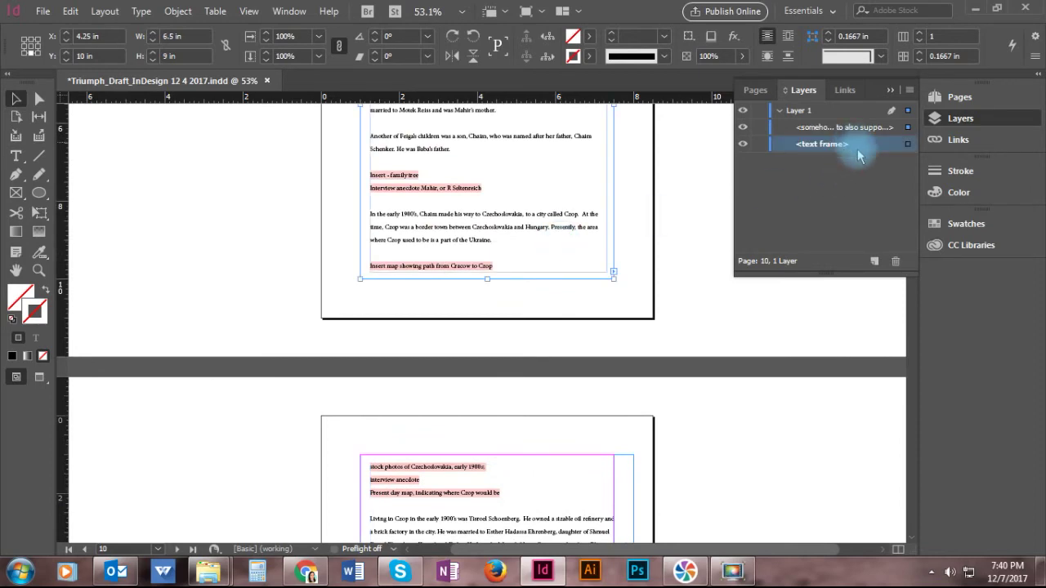
left_click(895, 260)
Step: Delete page 11's empty duplicate text frame and narrow the filled frame to 6.5 in wide
scroll(564, 250, "down", 5)
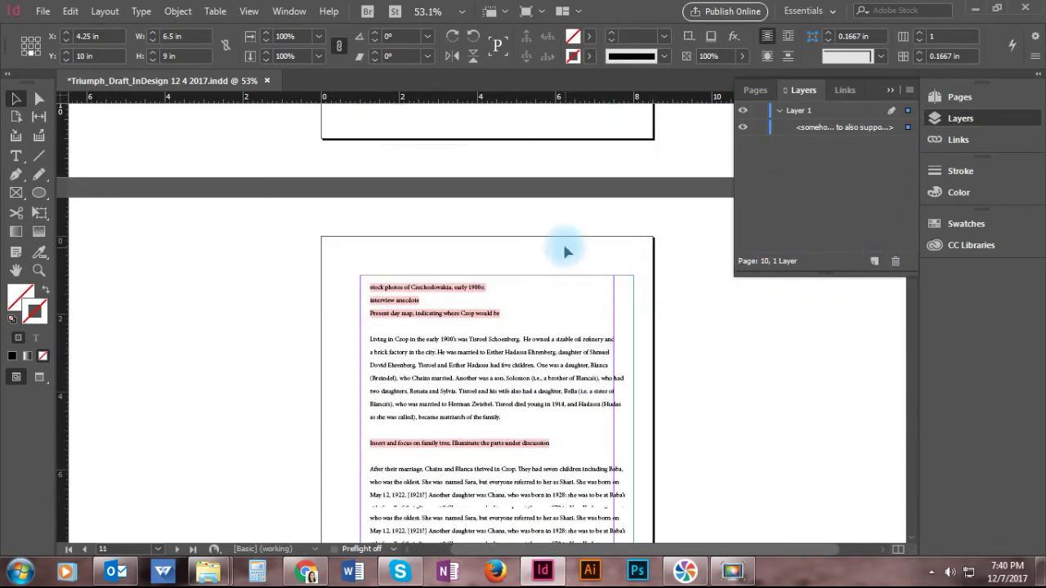
left_click(566, 251)
left_click(845, 144)
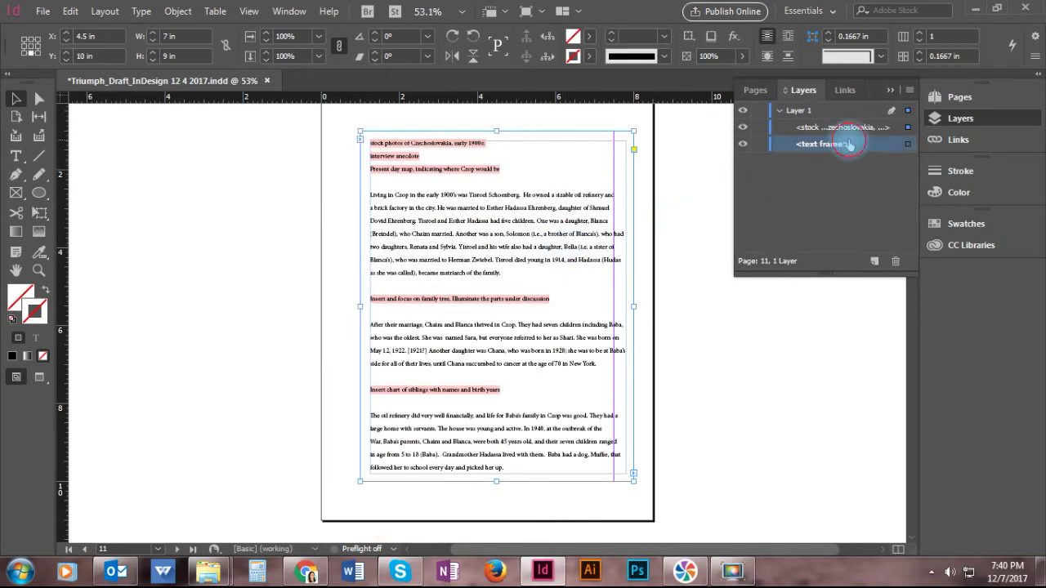
left_click(896, 261)
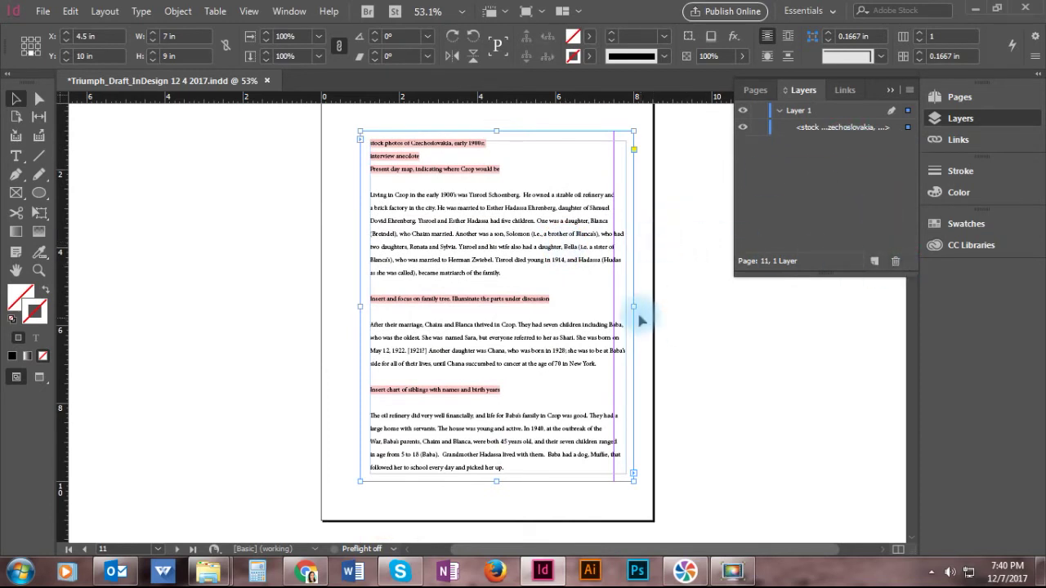
left_click_drag(636, 307, 613, 308)
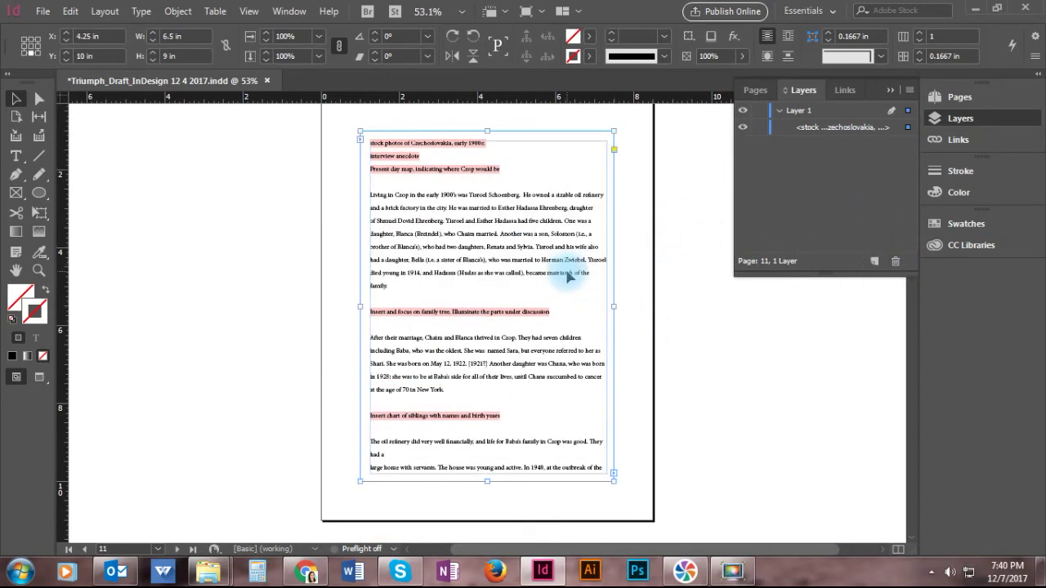
Step: Delete page 12's empty duplicate text frame and narrow the filled frame to 6.5 in wide
scroll(564, 275, "down", 10)
left_click(568, 272)
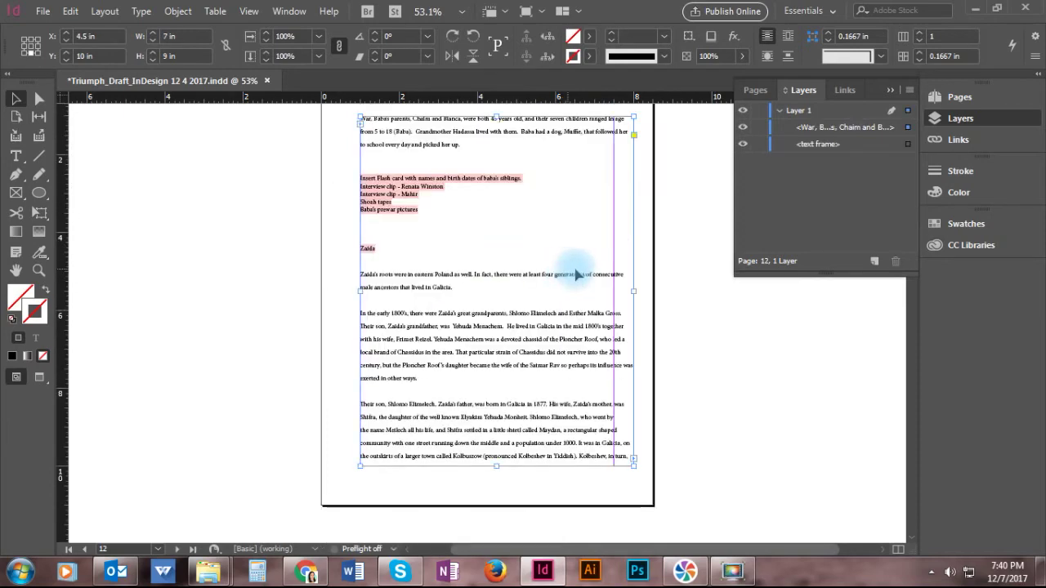
left_click(826, 143)
left_click(896, 264)
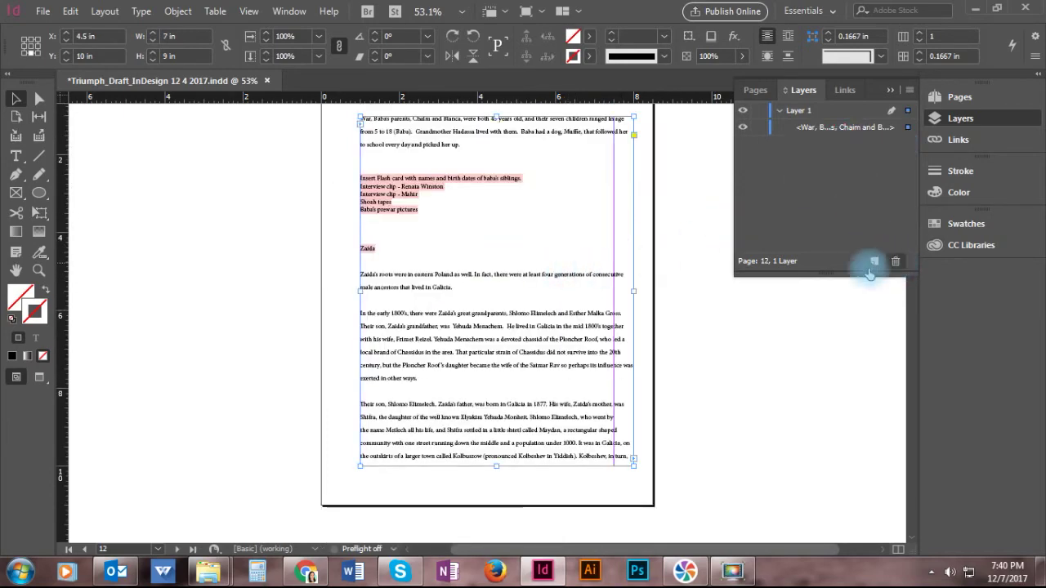
left_click_drag(633, 293, 614, 293)
Step: Select page 13's filled text frame and pick the empty duplicate frame's entry under Layer 1
scroll(536, 245, "down", 10)
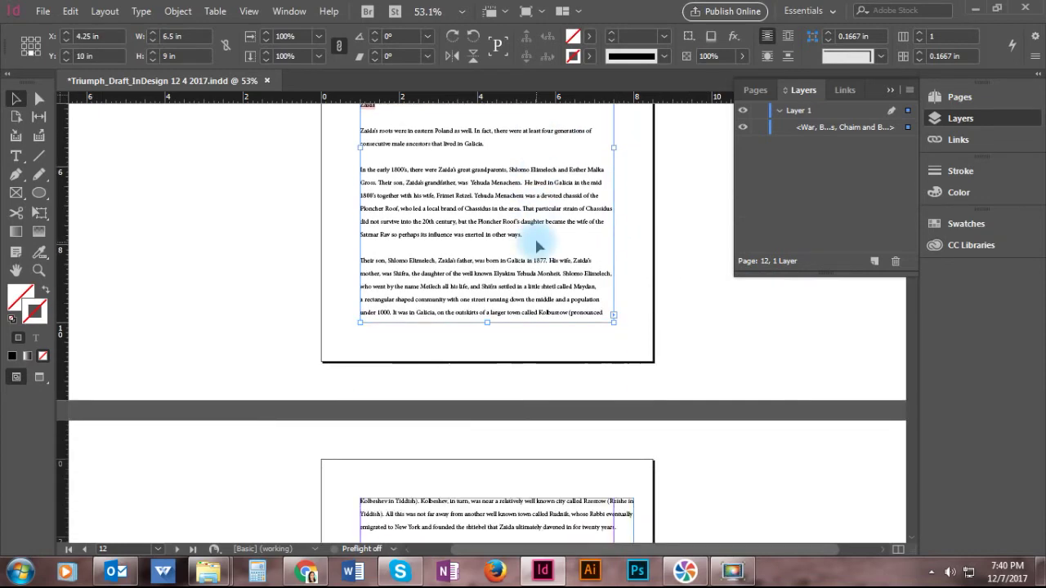
left_click(536, 245)
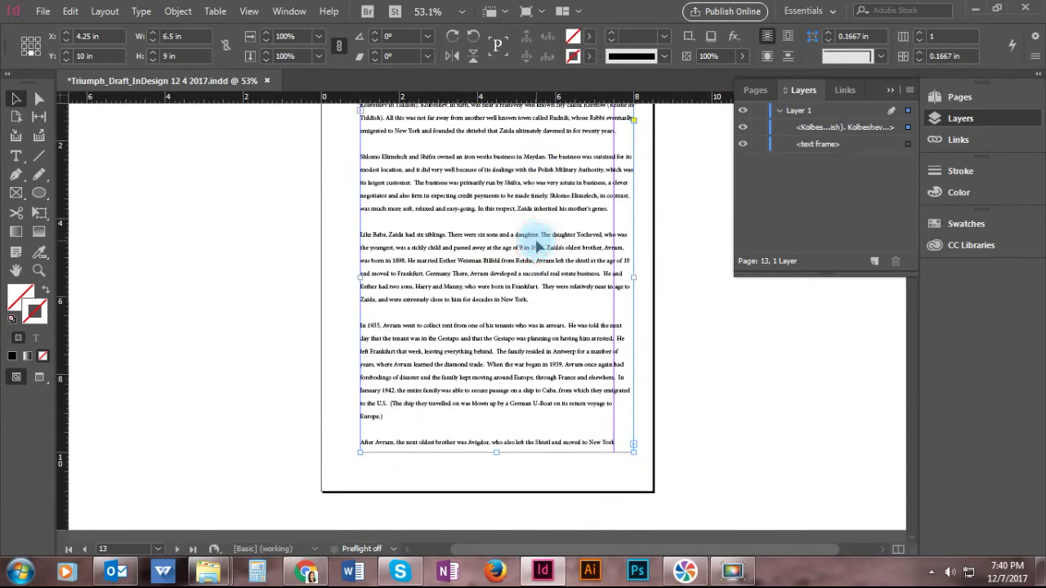
left_click(821, 143)
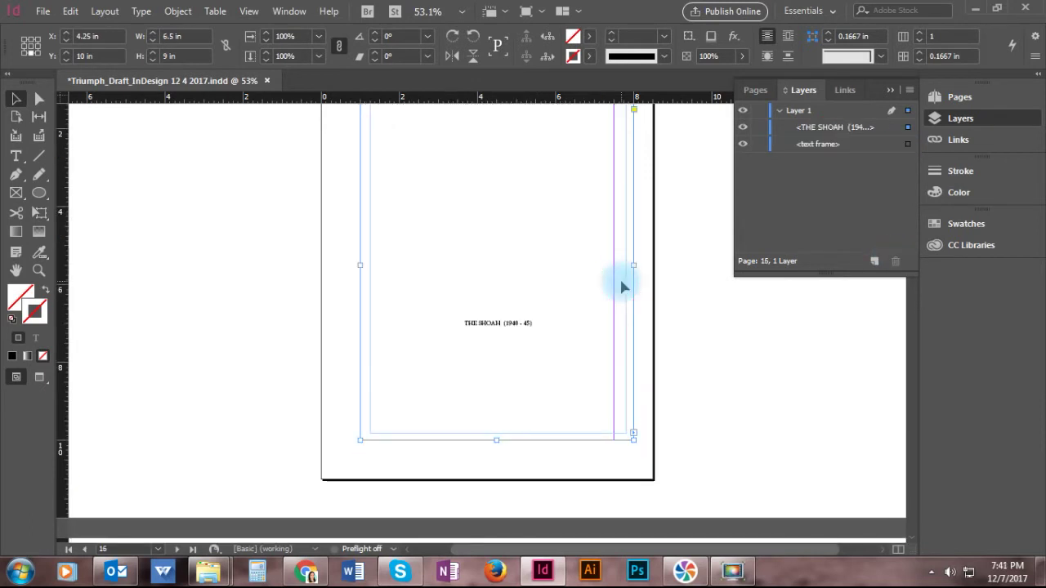
Step: Narrow the "THE SHOAH (1940 - 45)" text frame on page 16 to 6.5 in wide, matching the right margin
left_click_drag(632, 264, 615, 263)
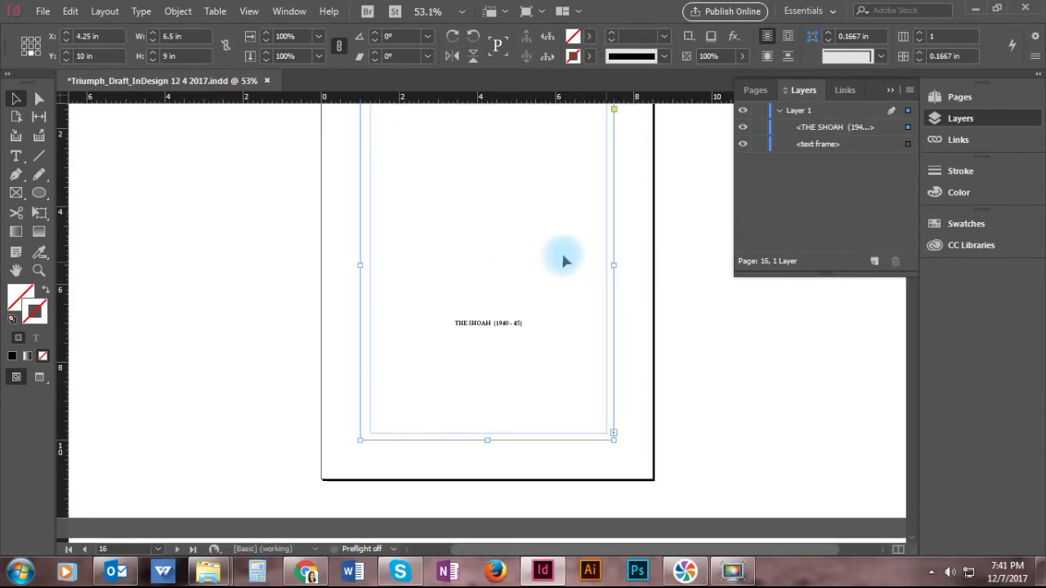
scroll(560, 257, "up", 2)
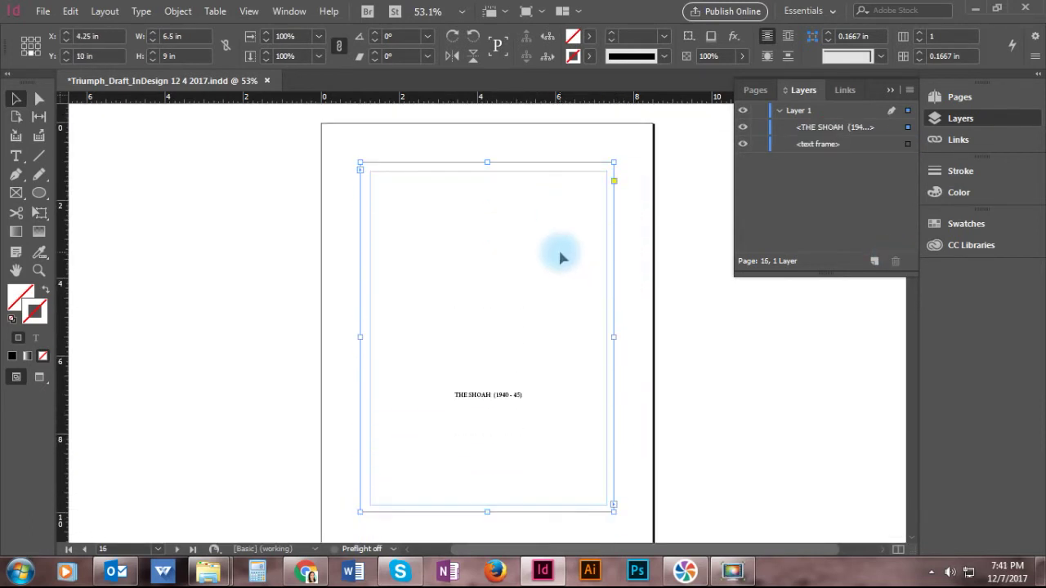
Step: Move the "THE SHOAH (1940 - 45)" title higher on page 16 by deleting blank lines above it
scroll(560, 257, "down", 2)
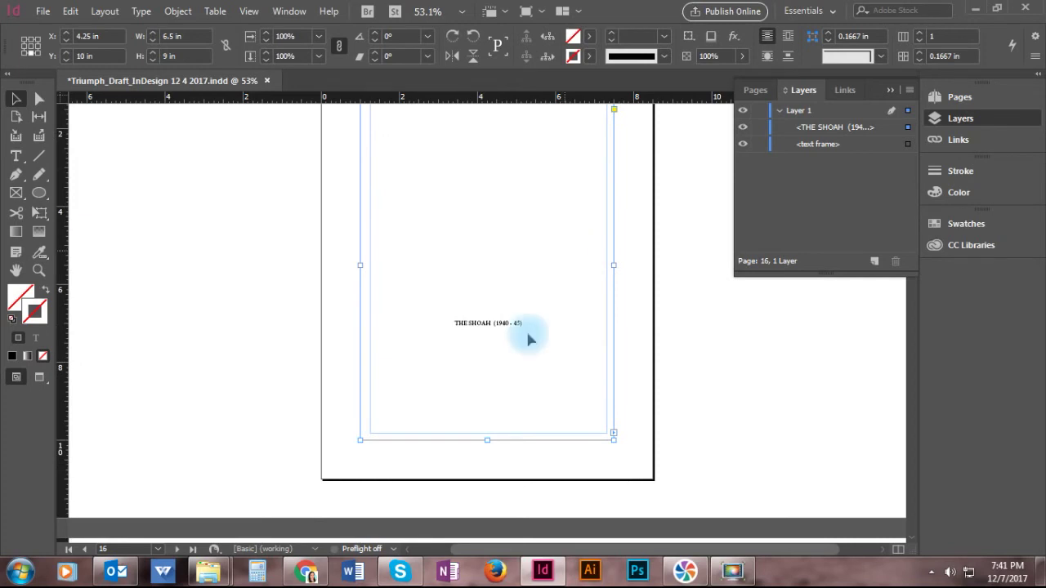
scroll(540, 311, "up", 3)
scroll(499, 359, "down", 2)
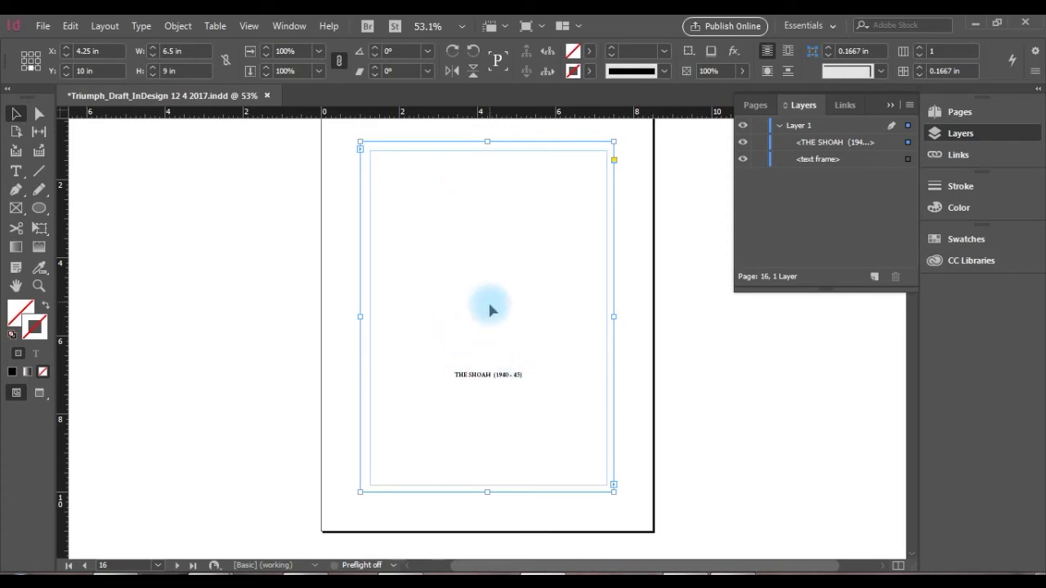
left_click(16, 172)
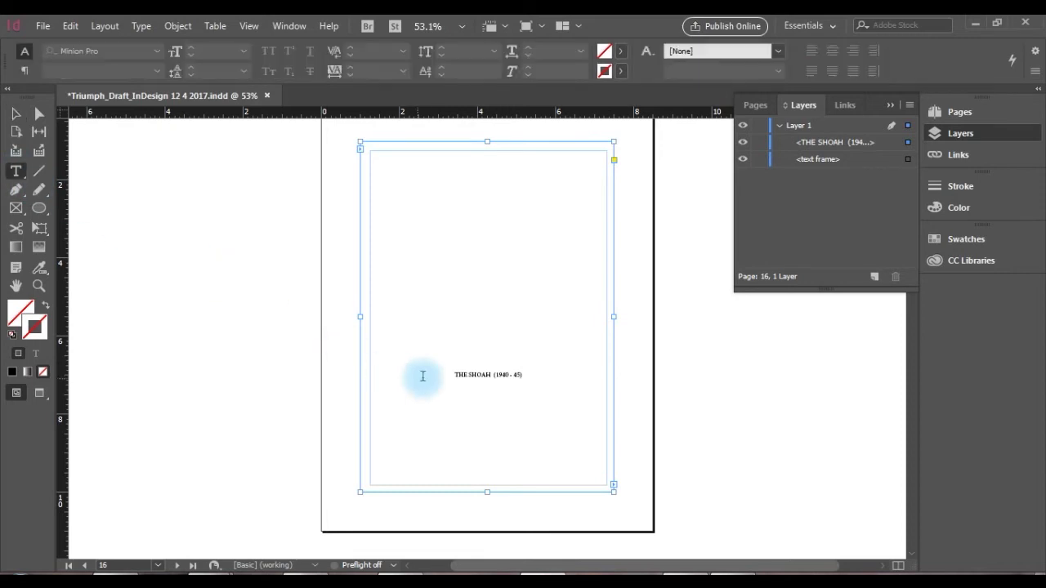
left_click(456, 375)
left_click(512, 392)
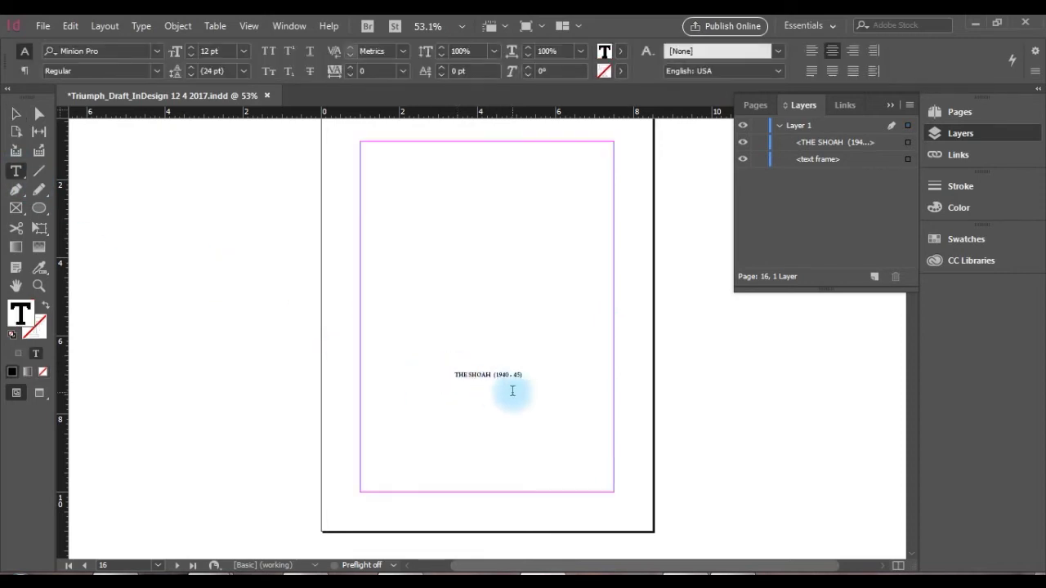
left_click(536, 380)
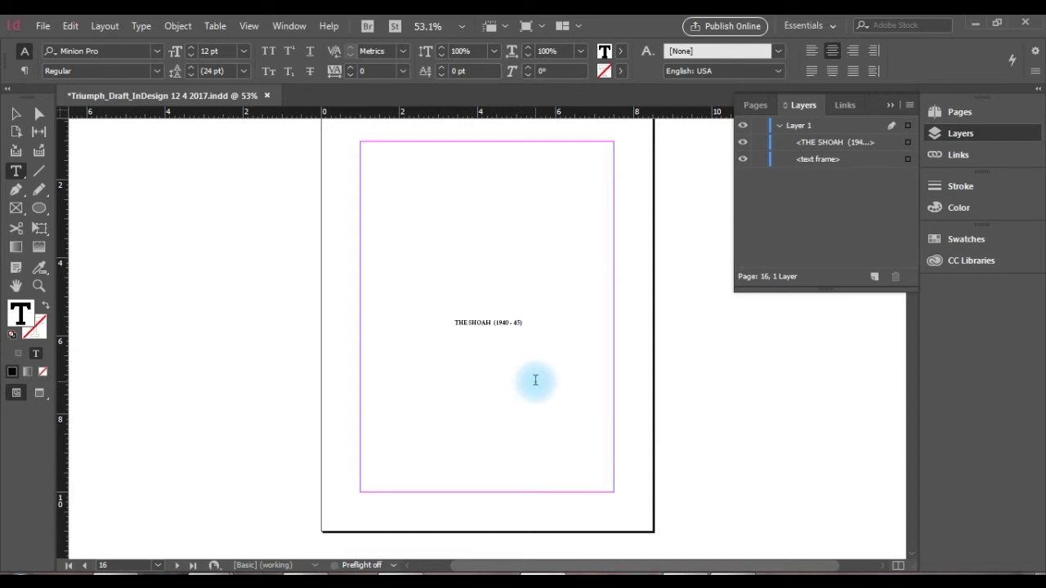
Step: Narrow page 17's filled text frame to 6.5 in wide, matching the right margin
scroll(535, 380, "down", 2)
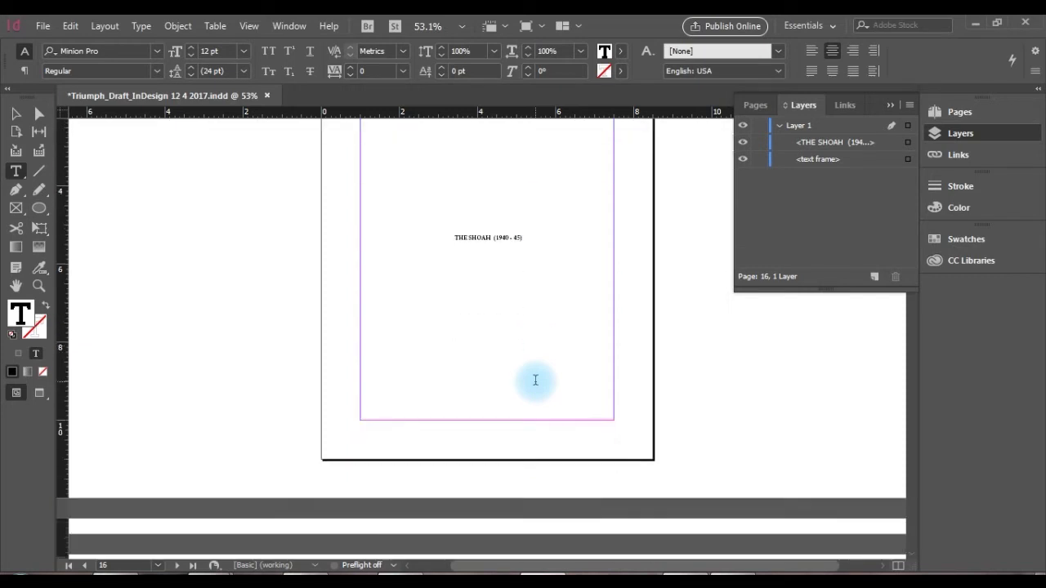
scroll(535, 380, "down", 8)
left_click(10, 115)
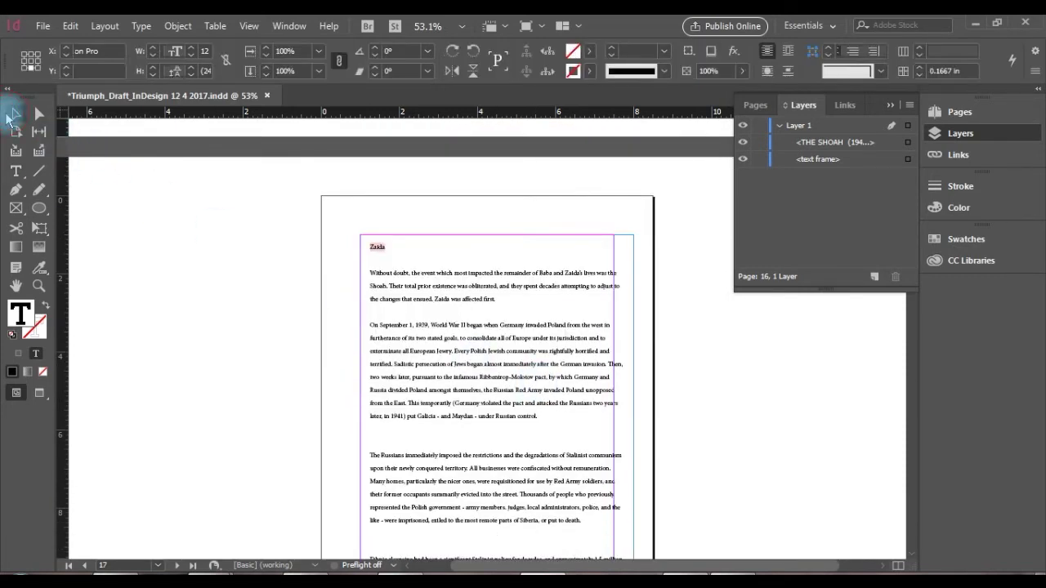
left_click(634, 414)
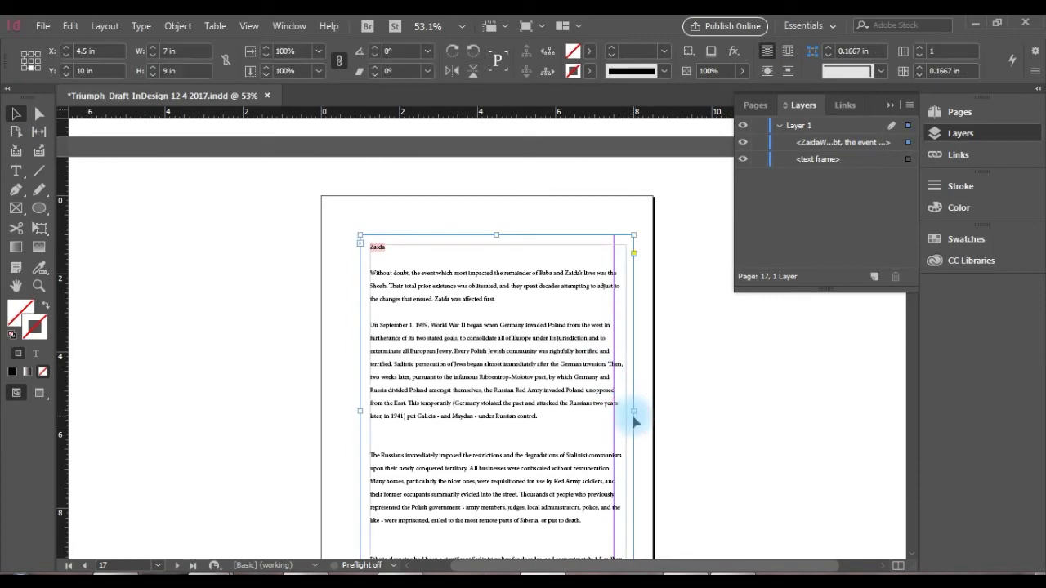
left_click_drag(633, 412, 613, 413)
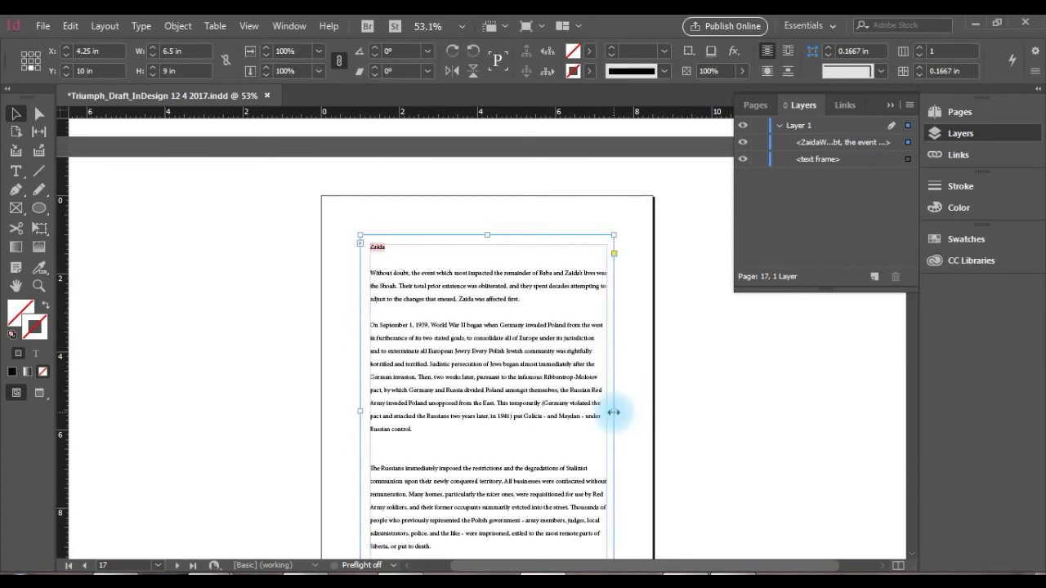
Step: Narrow page 18's "Ethnic cleansing" text frame to 6.5 in wide, matching the right margin
scroll(478, 362, "down", 5)
scroll(483, 365, "up", 4)
scroll(488, 364, "down", 5)
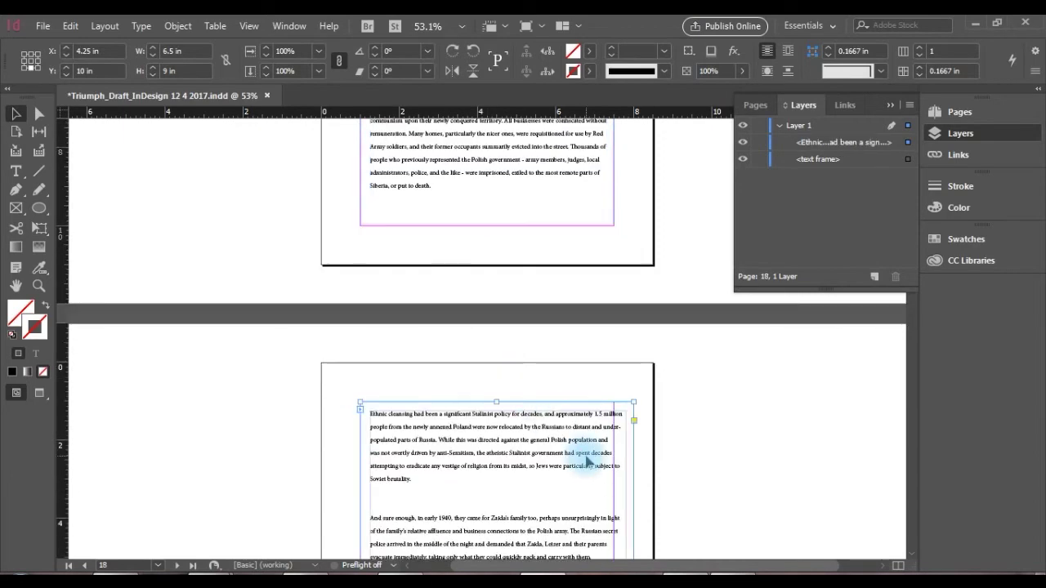
scroll(586, 461, "down", 3)
left_click(626, 397)
left_click_drag(630, 393, 612, 393)
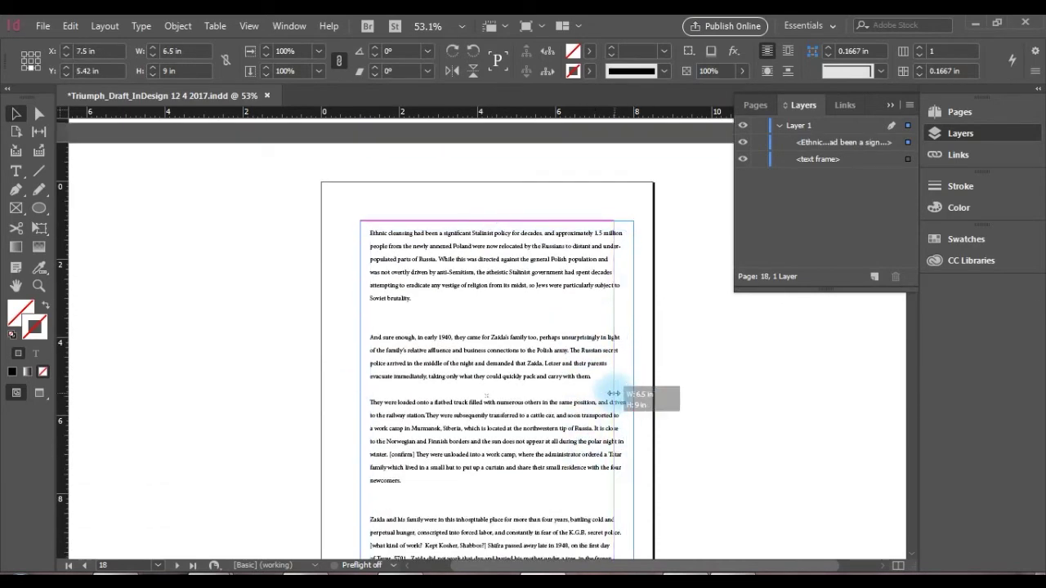
Step: Go back to page 6 and review the layout of the ANCESTRY page
scroll(559, 388, "up", 5)
scroll(559, 388, "up", 1)
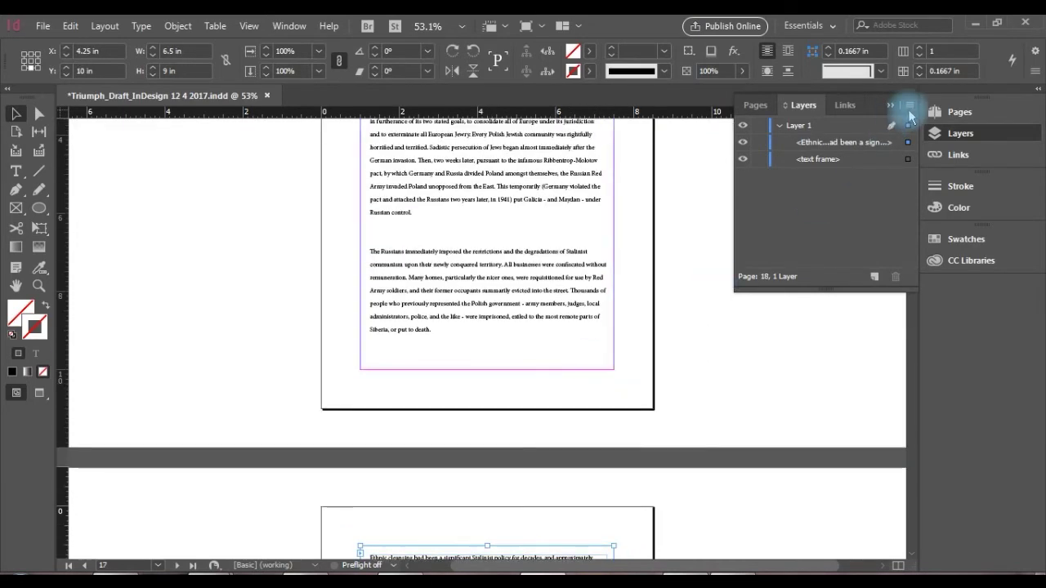
left_click(891, 105)
left_click(981, 111)
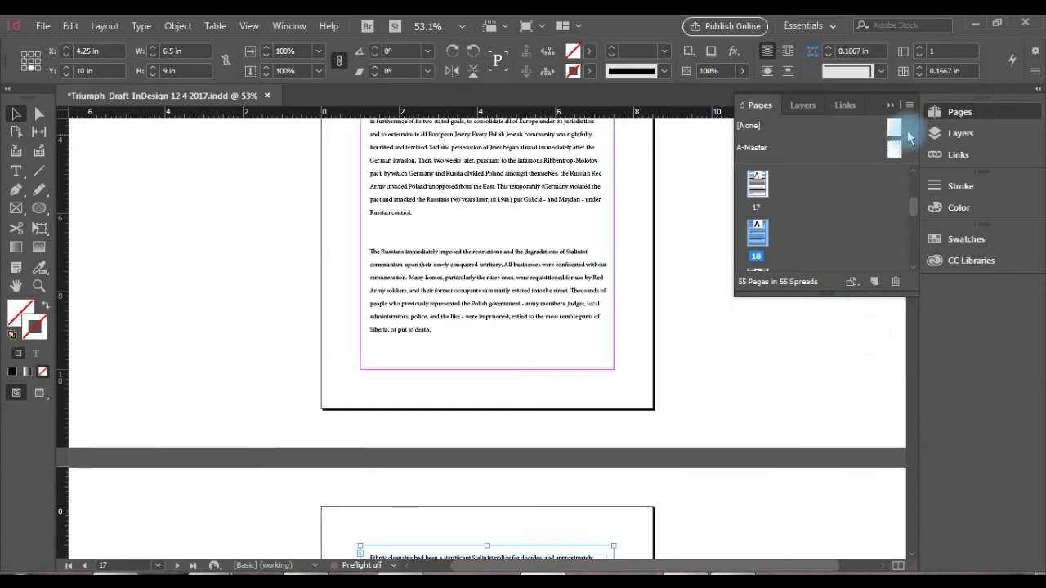
left_click_drag(914, 206, 915, 182)
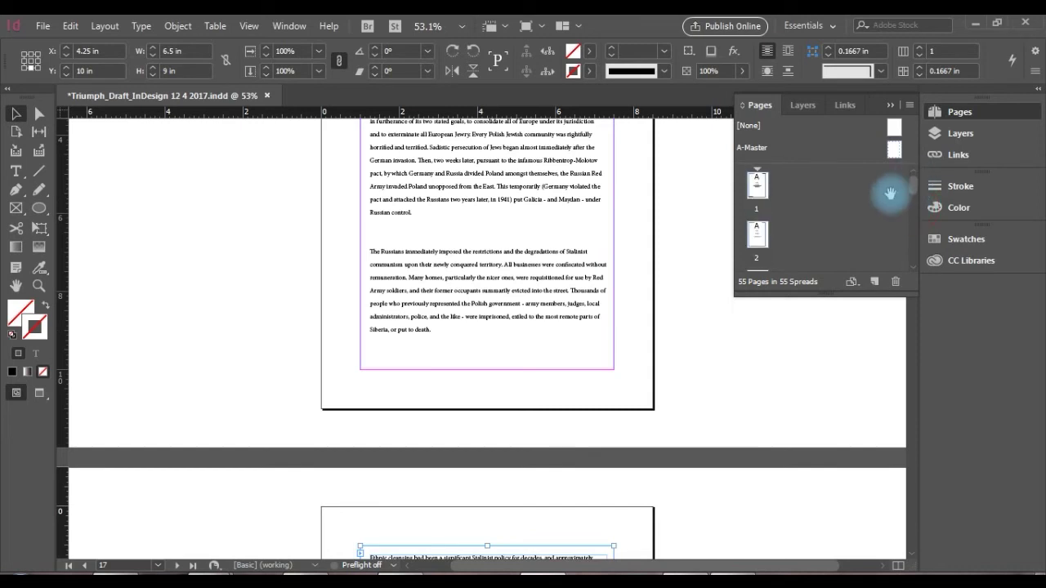
scroll(805, 210, "down", 3)
scroll(806, 210, "down", 2)
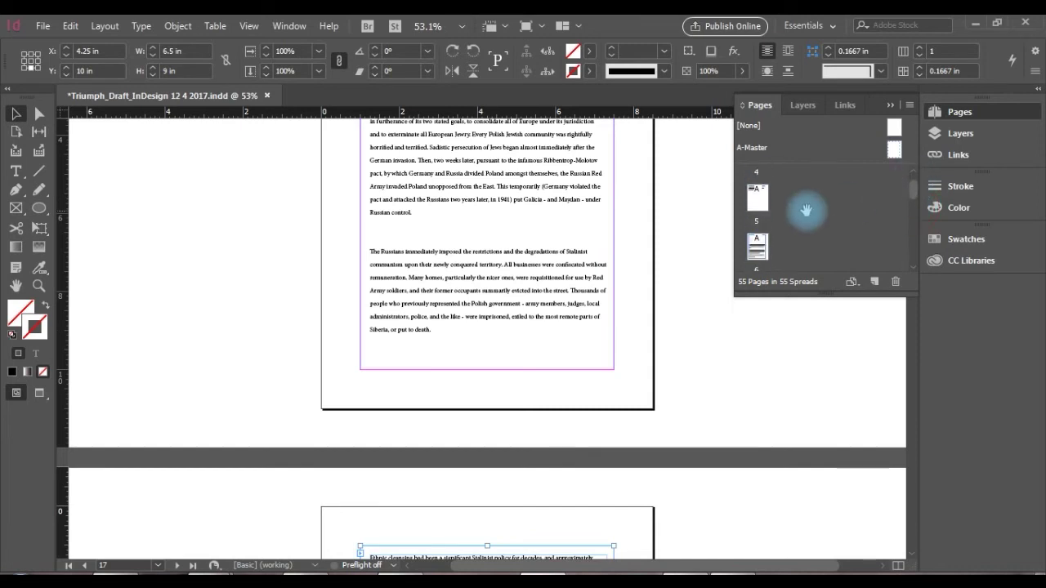
left_click(761, 210)
double_click(761, 211)
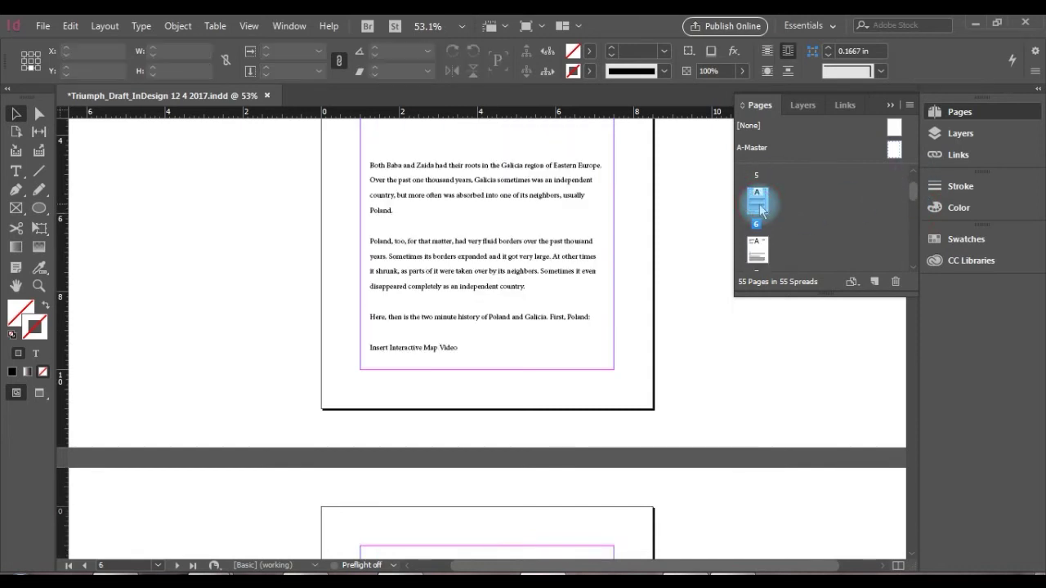
scroll(470, 327, "up", 3)
scroll(484, 328, "up", 2)
scroll(484, 328, "down", 6)
scroll(484, 329, "up", 2)
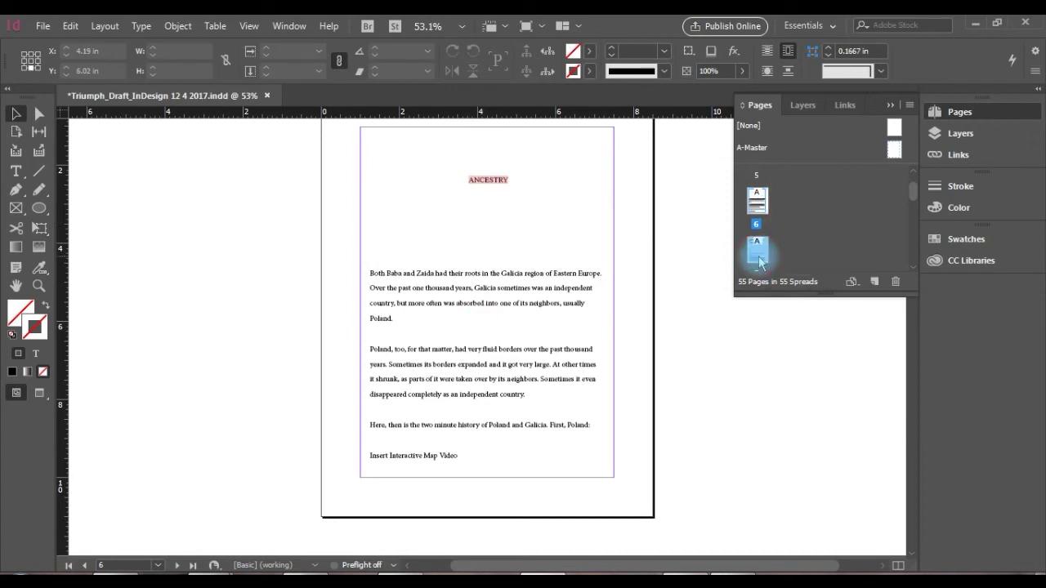
Step: Check page 7's layout and go to page 5, selecting its text frame
double_click(758, 260)
left_click(494, 228)
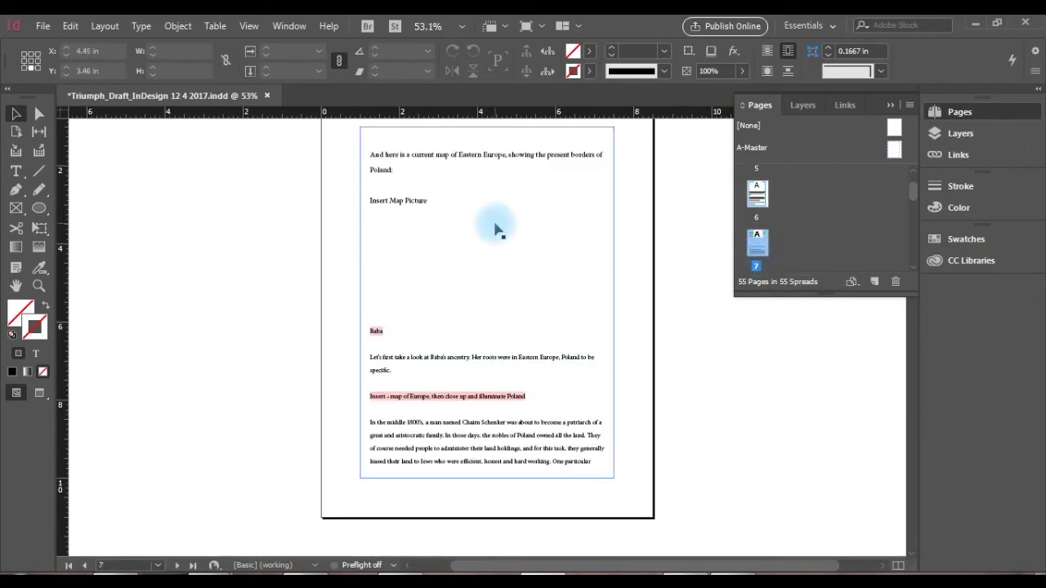
double_click(760, 196)
scroll(485, 235, "up", 12)
scroll(485, 235, "down", 1)
left_click(483, 250)
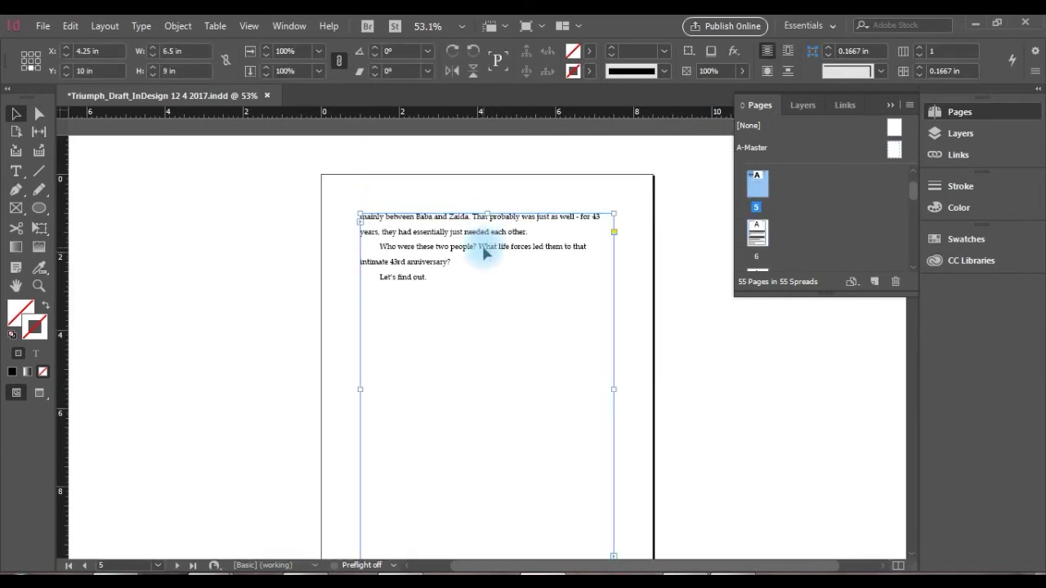
Step: Compare how the text sits inside the frames on pages 5 and 6, leaving page 5's frame selected
scroll(483, 253, "up", 4)
scroll(483, 253, "down", 3)
scroll(486, 250, "down", 13)
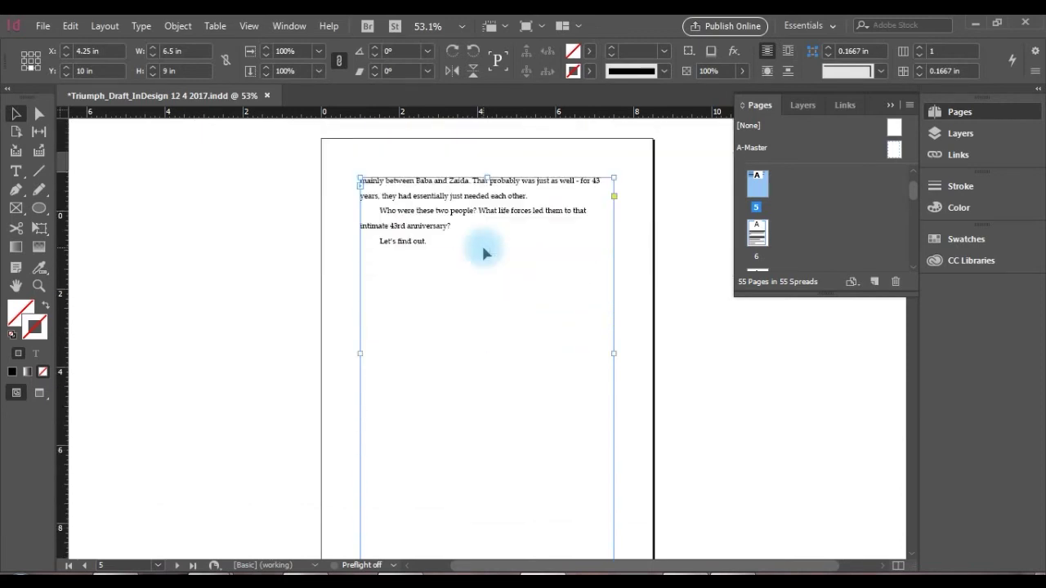
left_click(488, 312)
scroll(489, 315, "up", 2)
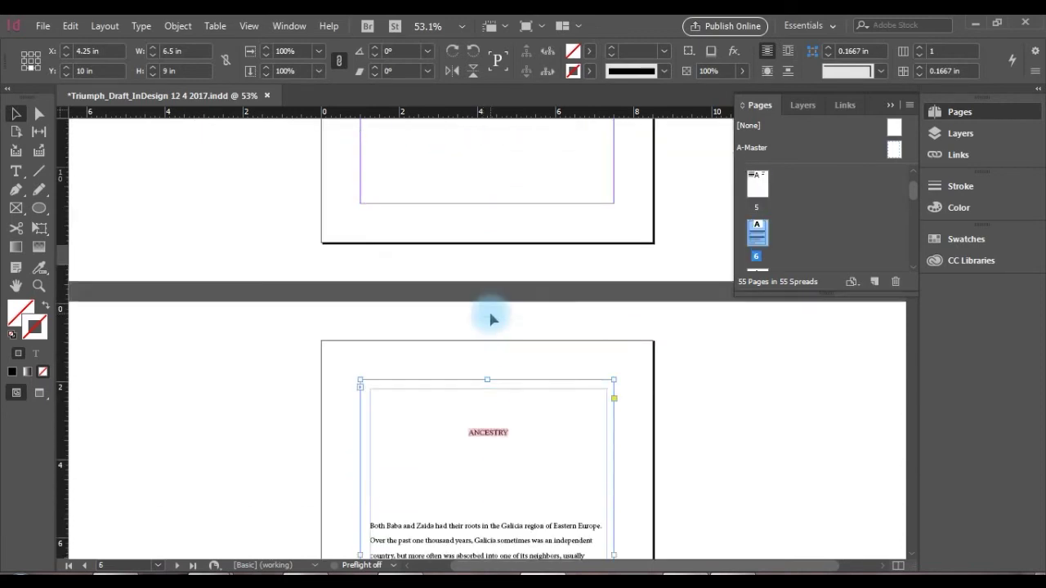
scroll(491, 315, "up", 5)
left_click(495, 253)
scroll(495, 252, "up", 4)
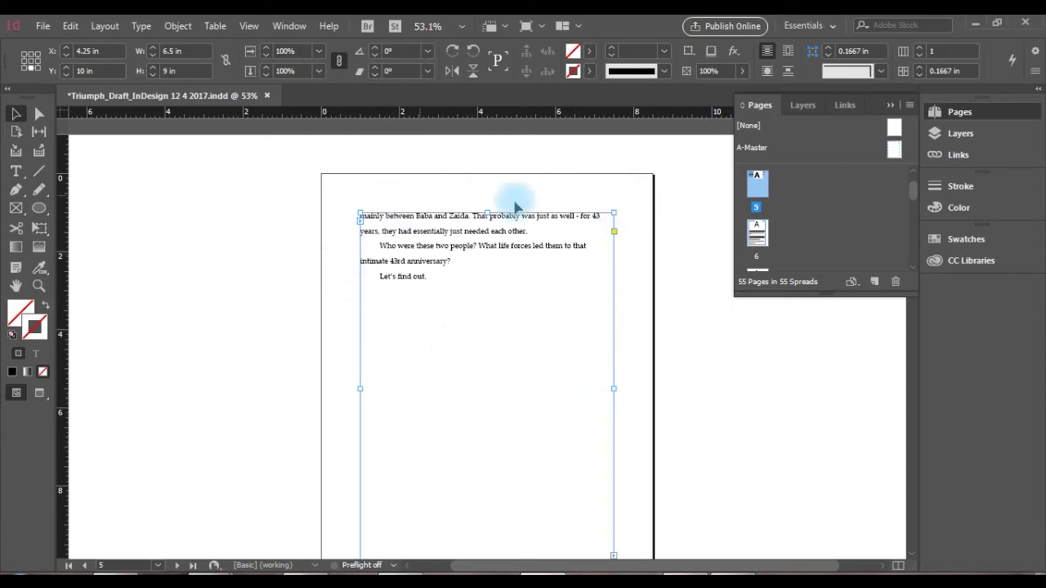
Step: Set the top inset spacing of page 5's text frame to 0.125 in in Text Frame Options
right_click(559, 324)
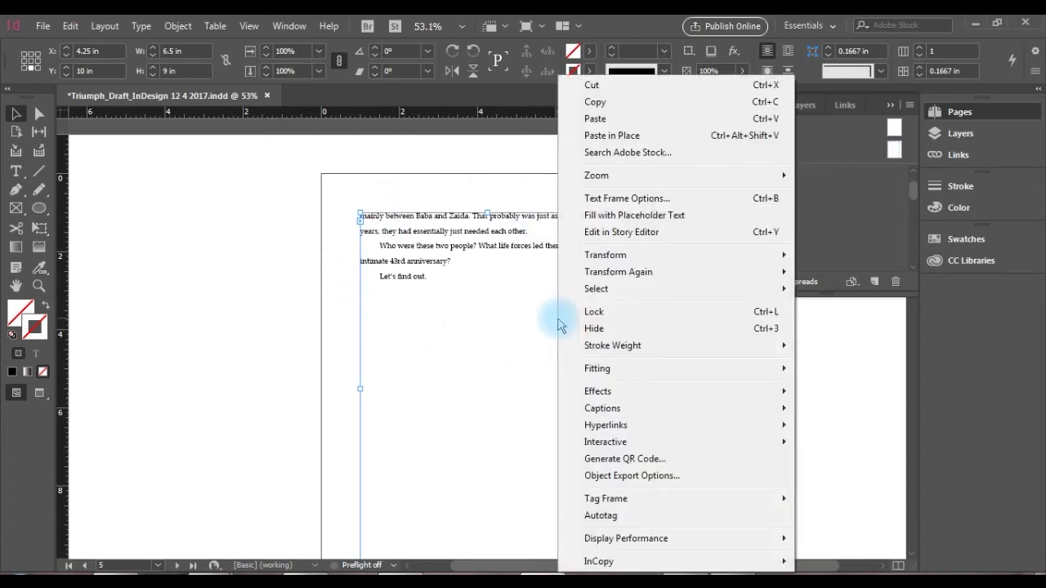
left_click(624, 200)
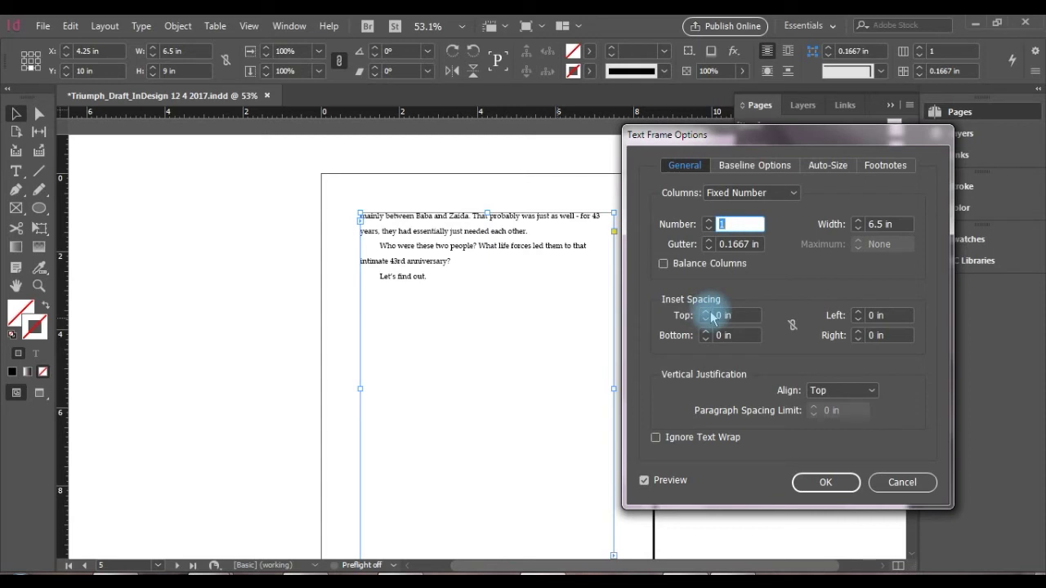
left_click(706, 312)
left_click(706, 312)
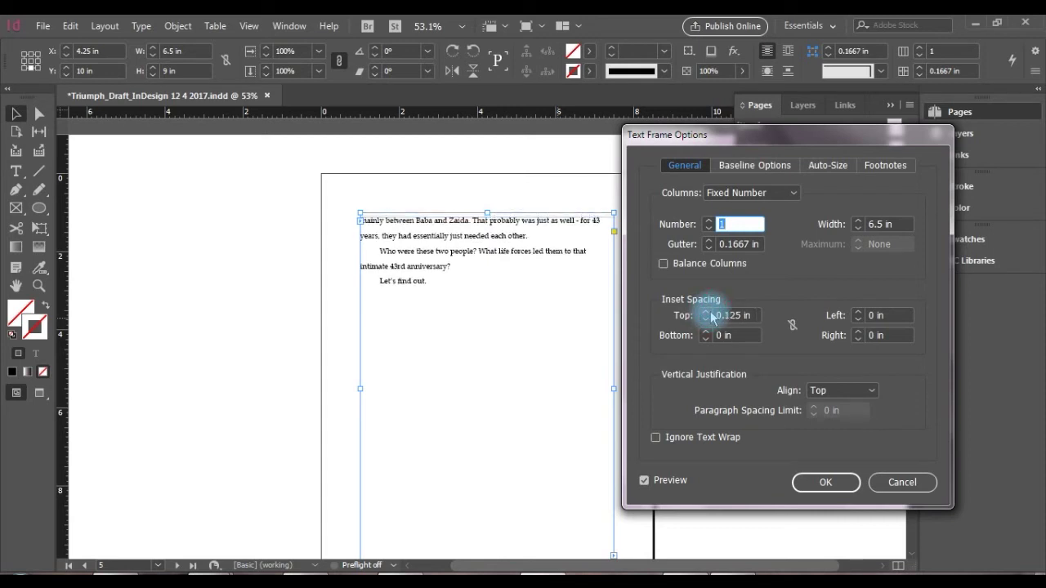